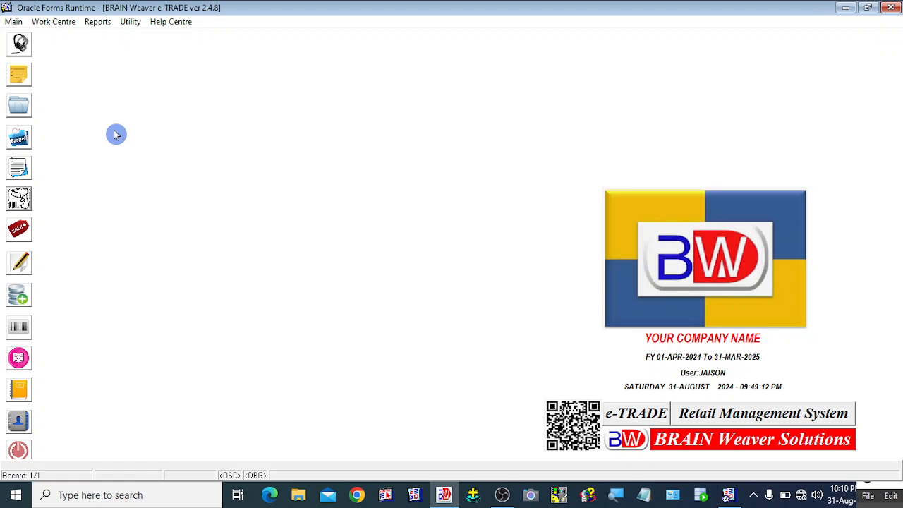
# Step: Open the Create Salesman/Agent/Broker form from the Main menu
pyautogui.click(13, 23)
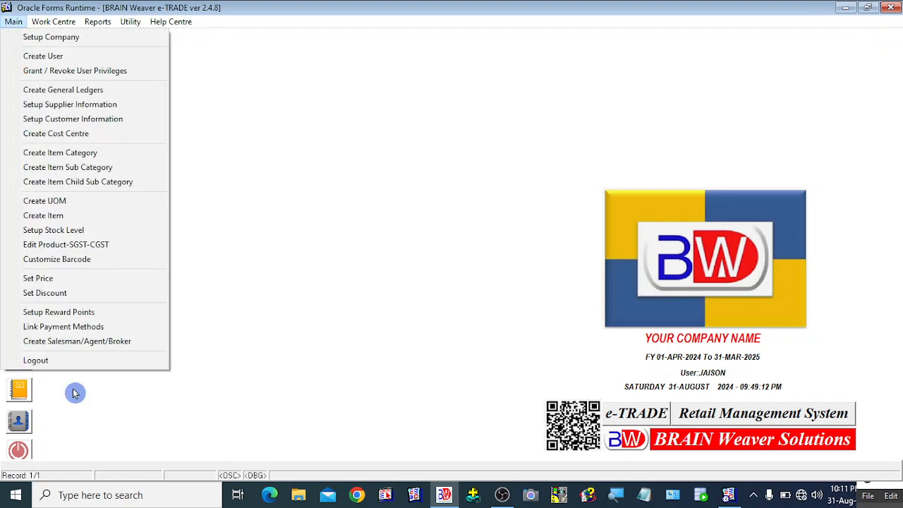
pyautogui.click(73, 345)
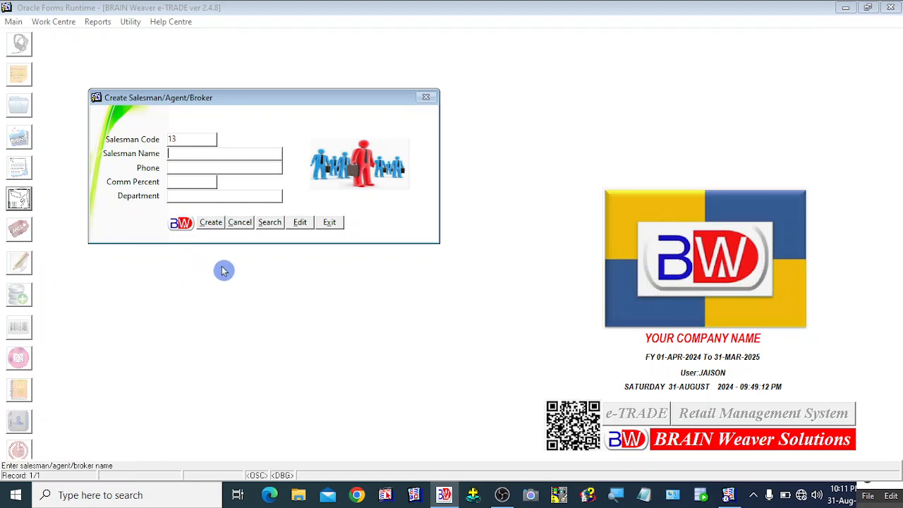
pyautogui.click(270, 224)
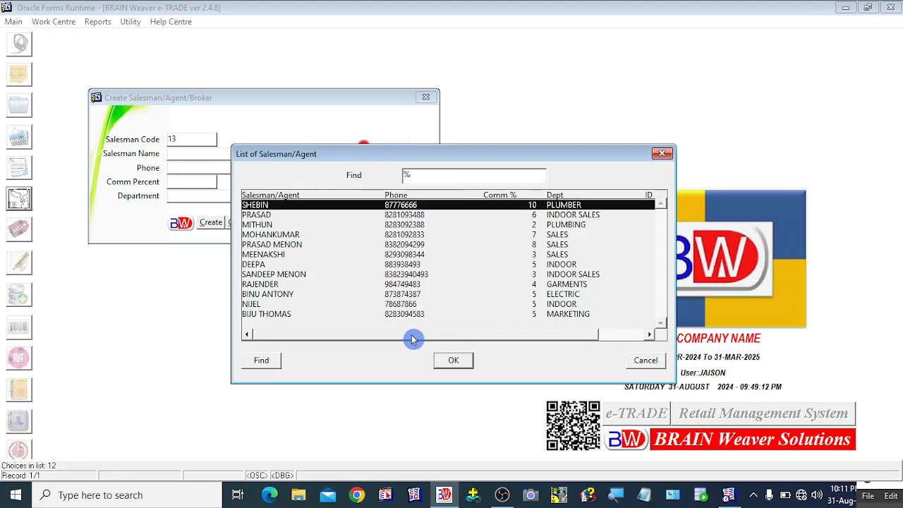
pyautogui.moveTo(411, 337); pyautogui.dragTo(373, 338)
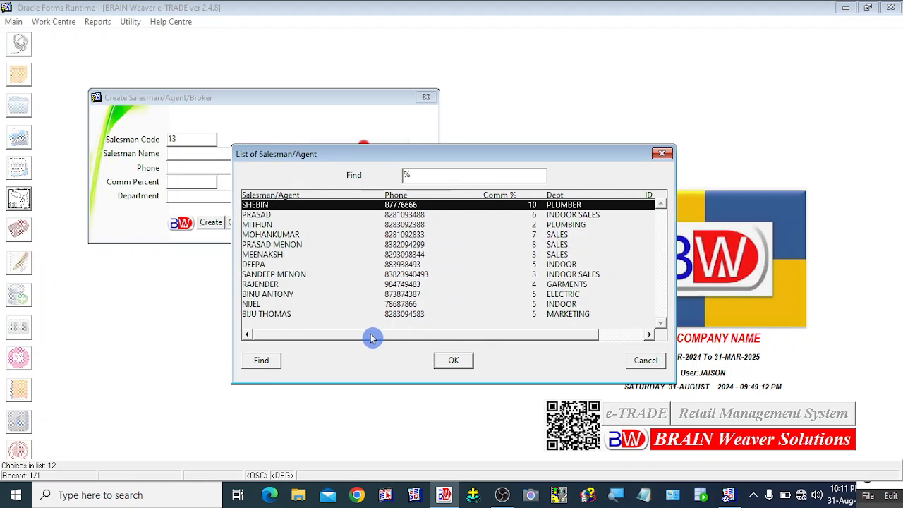
pyautogui.moveTo(369, 339); pyautogui.dragTo(525, 337)
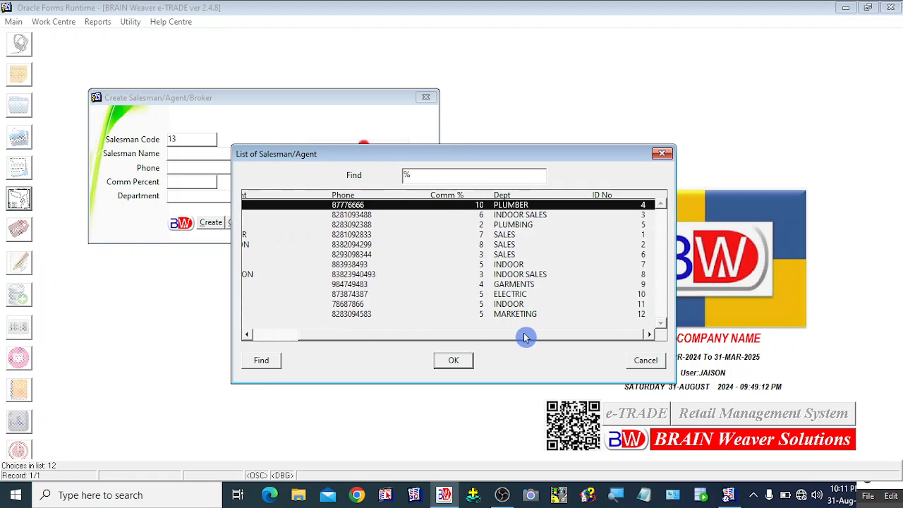
pyautogui.moveTo(525, 338); pyautogui.dragTo(355, 334)
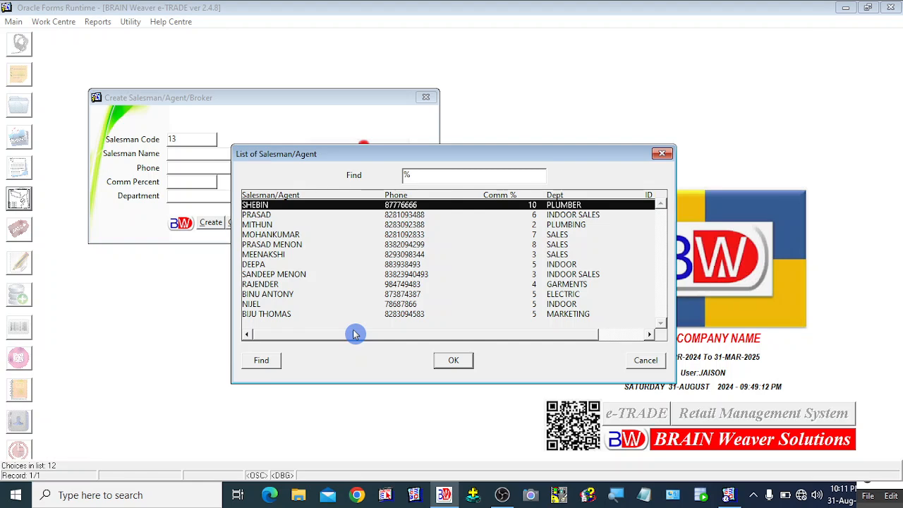
pyautogui.click(646, 367)
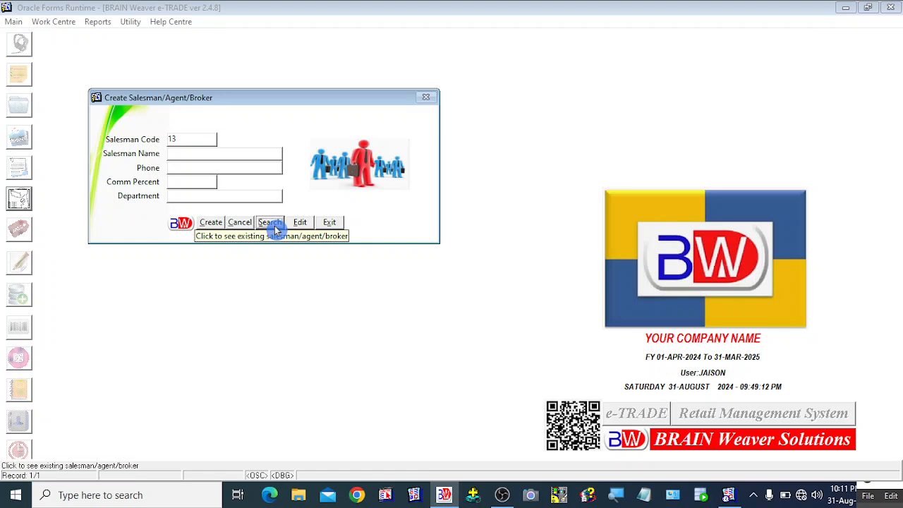
pyautogui.click(271, 223)
pyautogui.click(645, 361)
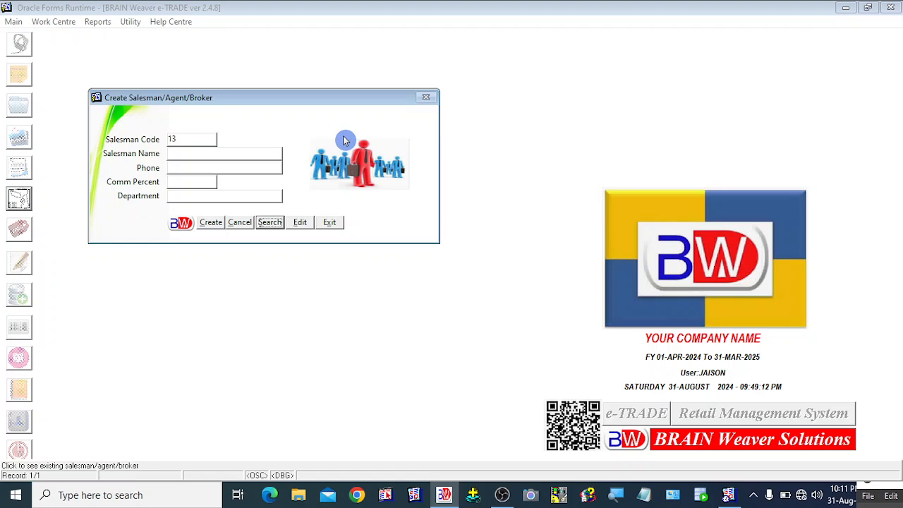
pyautogui.click(300, 223)
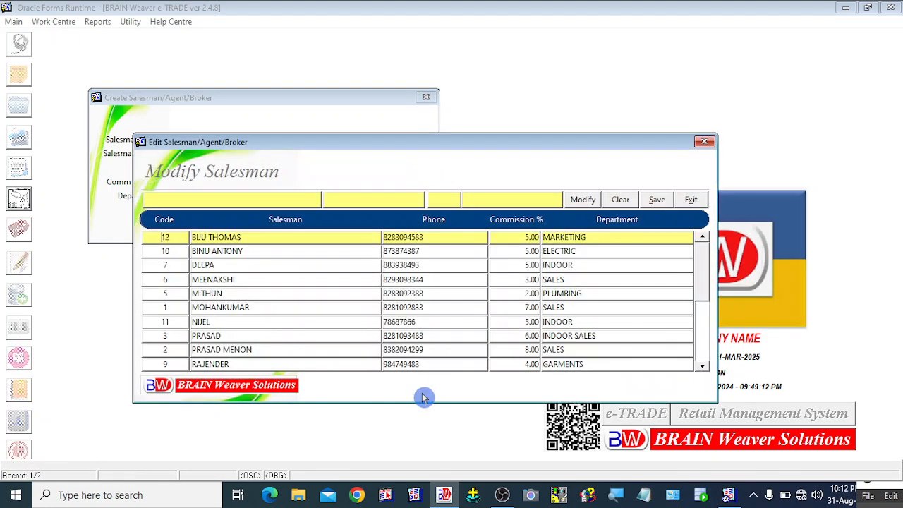
pyautogui.click(705, 350)
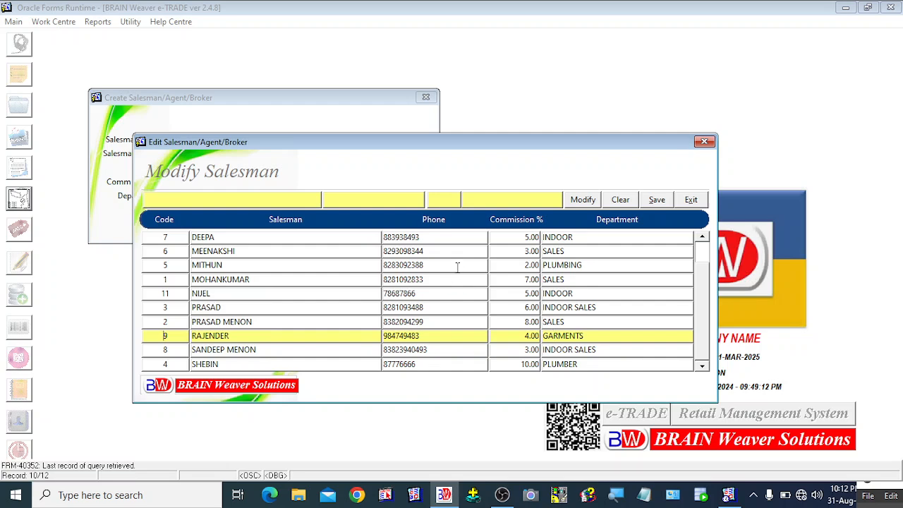
pyautogui.click(426, 250)
pyautogui.click(516, 246)
pyautogui.click(520, 240)
pyautogui.click(516, 252)
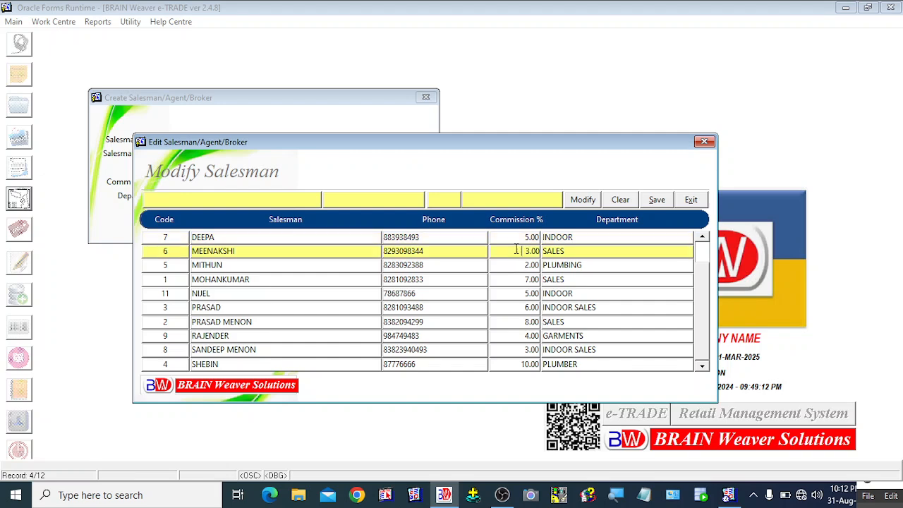
pyautogui.click(516, 241)
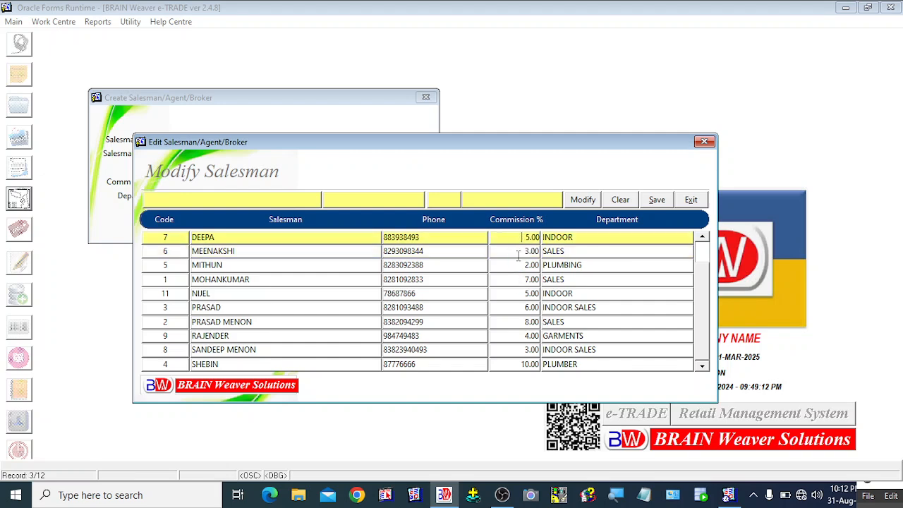
pyautogui.click(520, 252)
pyautogui.click(519, 240)
pyautogui.click(520, 253)
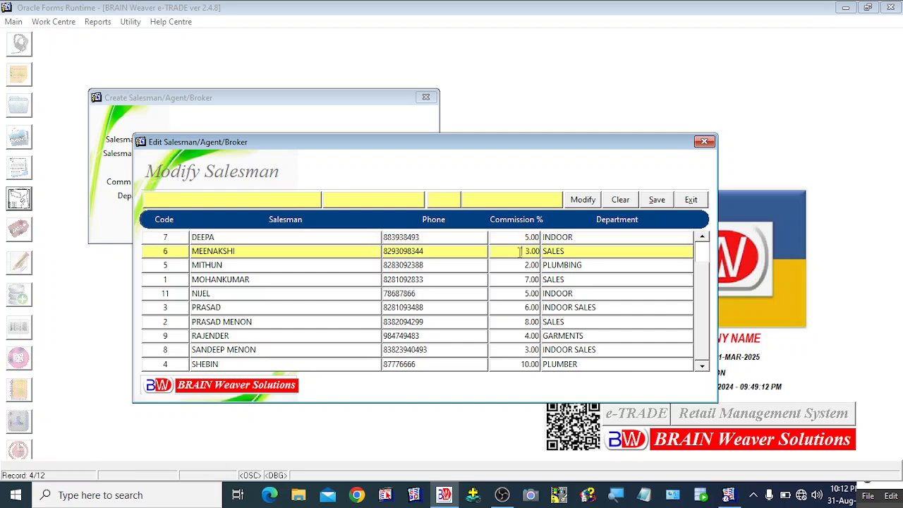
pyautogui.click(520, 239)
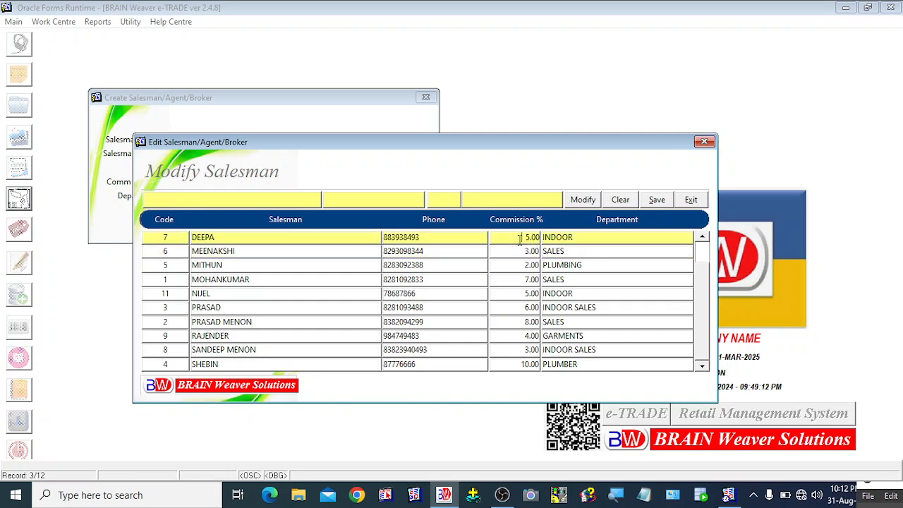
pyautogui.click(521, 251)
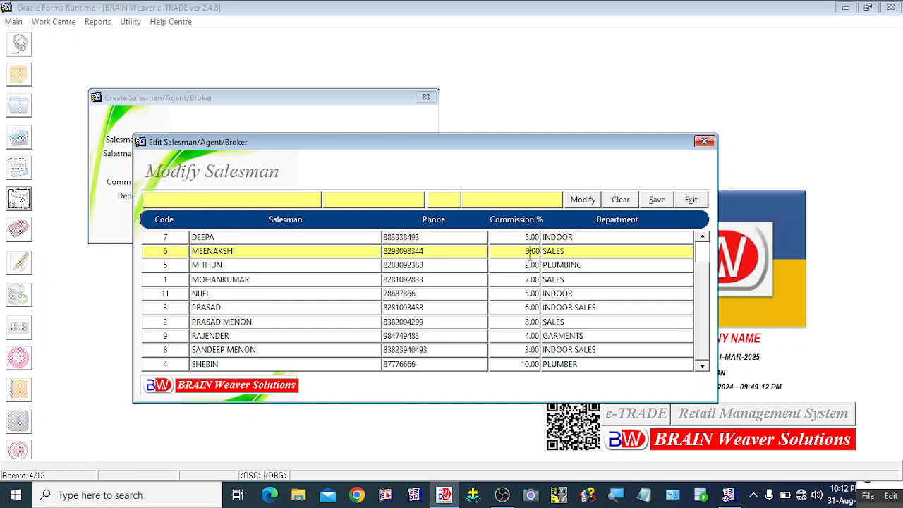
pyautogui.click(524, 239)
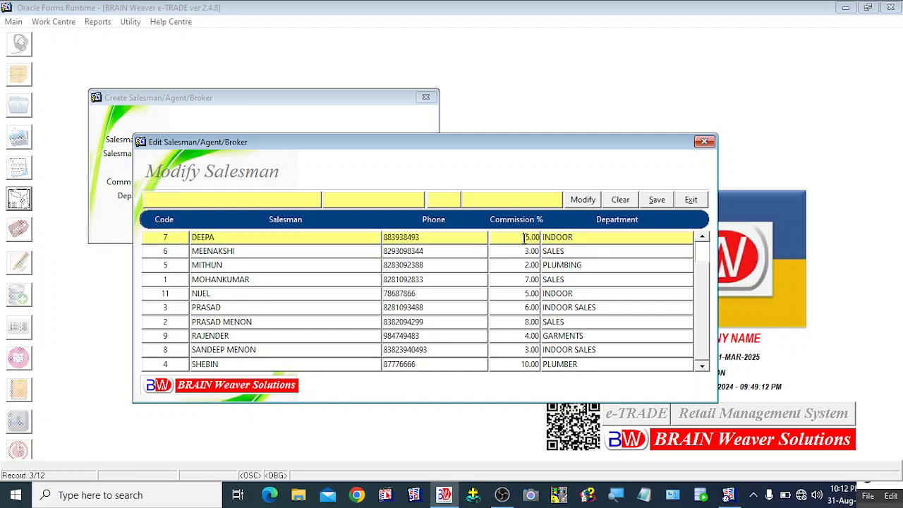
pyautogui.click(522, 251)
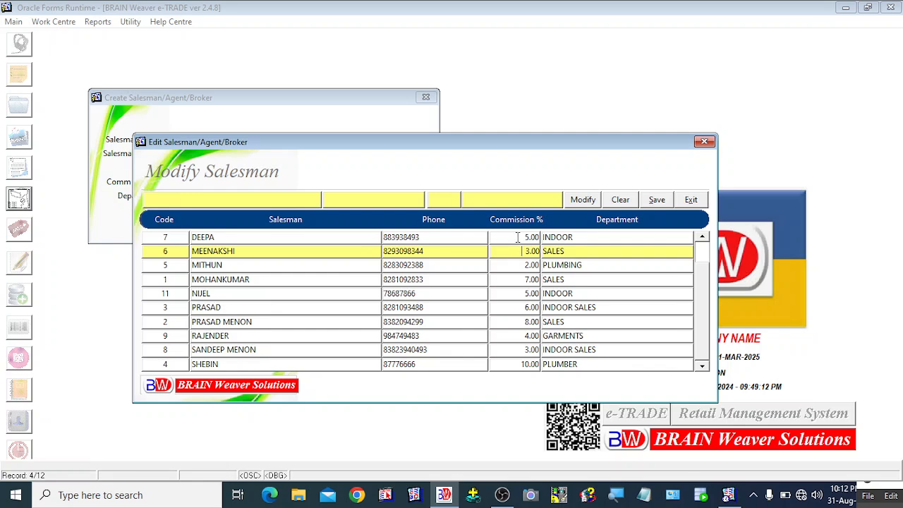
pyautogui.click(691, 203)
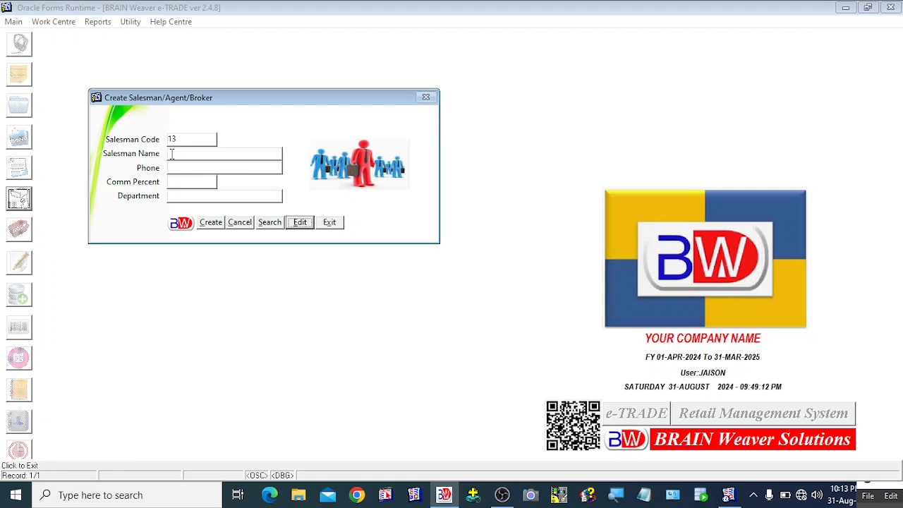
# Step: Enter the new salesman's name and phone number, 5% commission and department INDOOR SALES
pyautogui.click(175, 158)
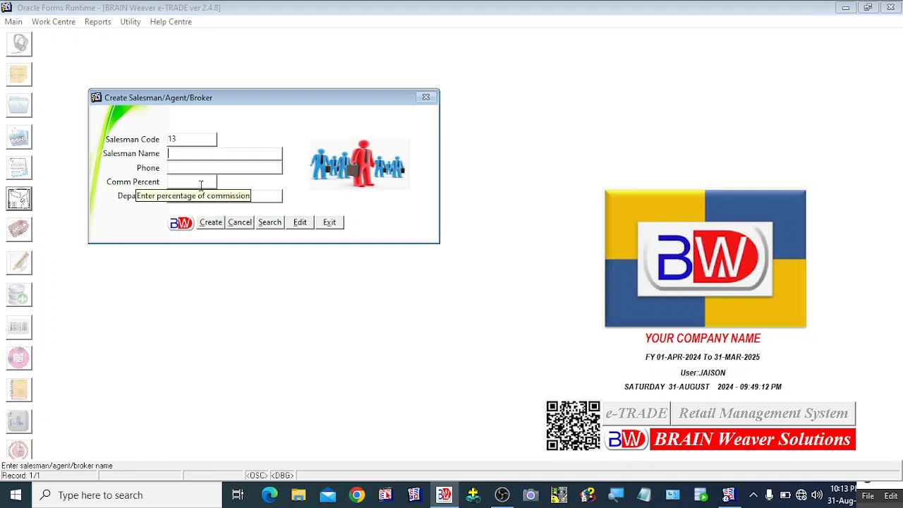
pyautogui.write('GOKUL')
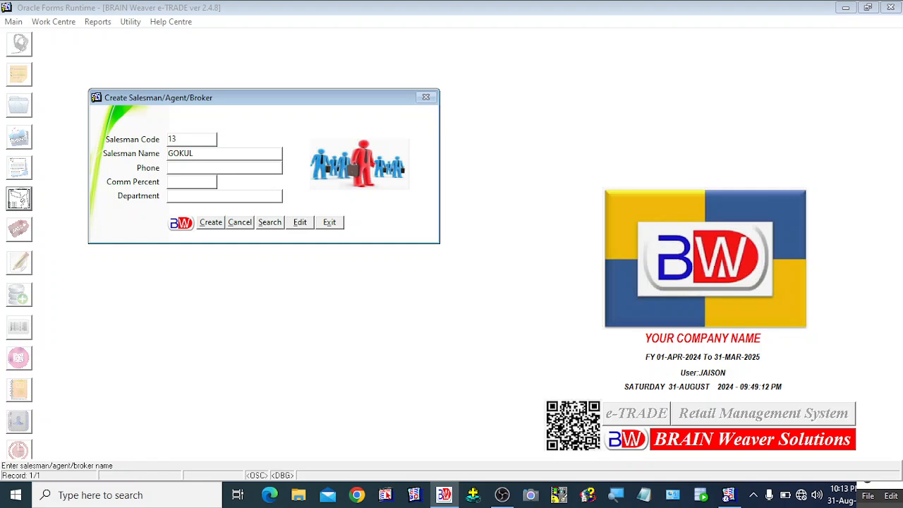
pyautogui.press('Tab')
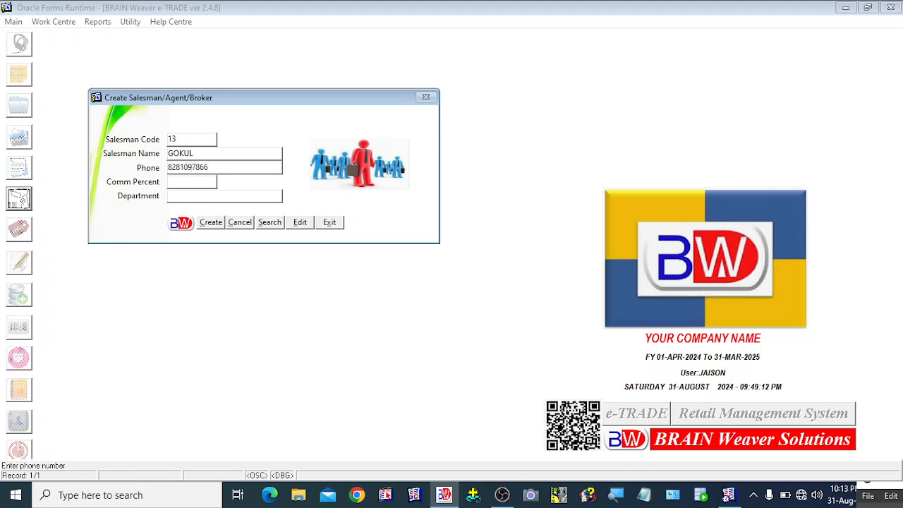
pyautogui.click(201, 185)
pyautogui.write('5')
pyautogui.press('Return')
pyautogui.write('INDOOR')
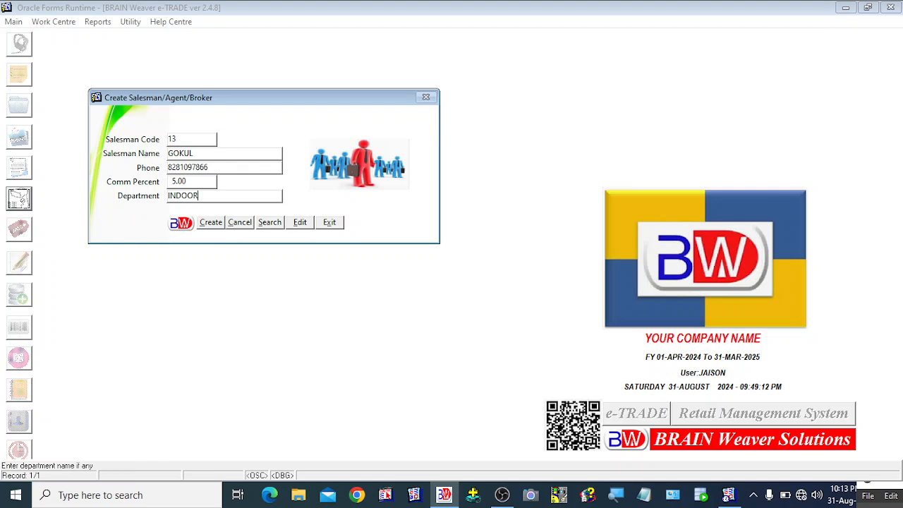
pyautogui.write(' SALES')
# Step: Recheck the name and phone, then create salesman code 13 and acknowledge the confirmation
pyautogui.click(204, 165)
pyautogui.click(206, 152)
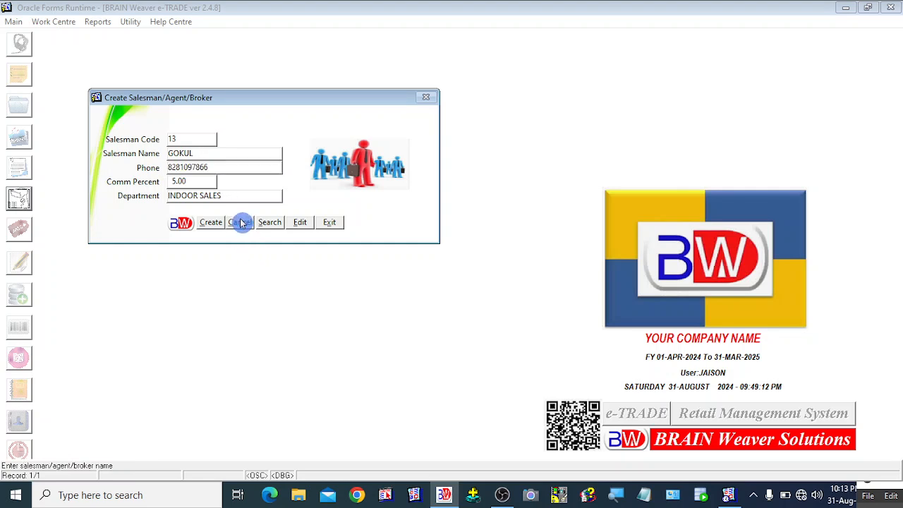
pyautogui.click(227, 166)
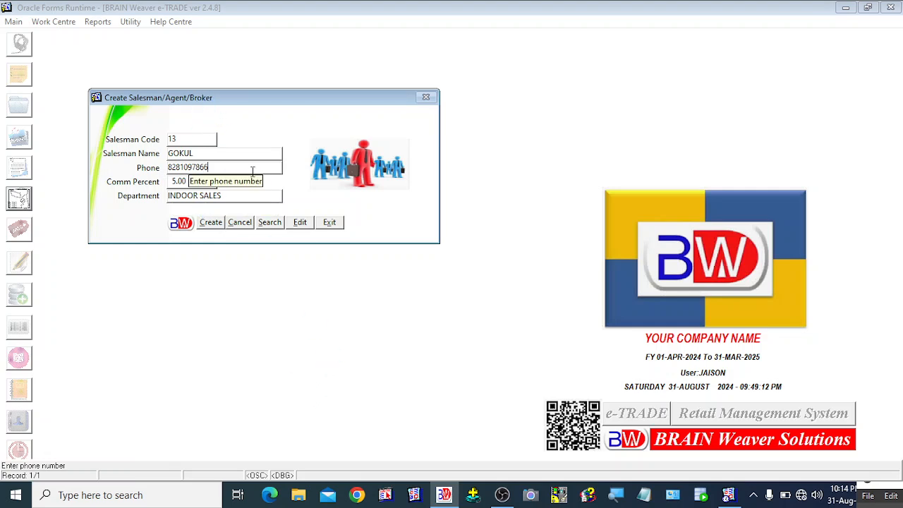
pyautogui.click(213, 227)
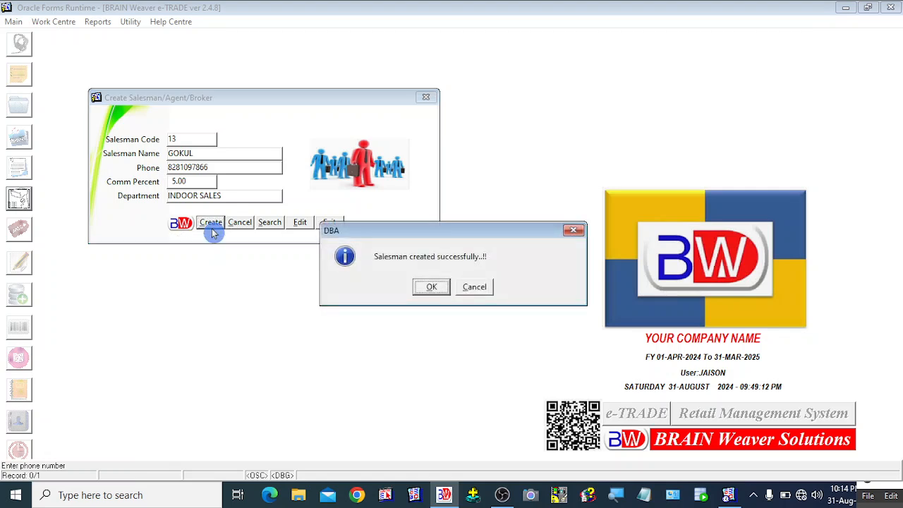
pyautogui.click(430, 287)
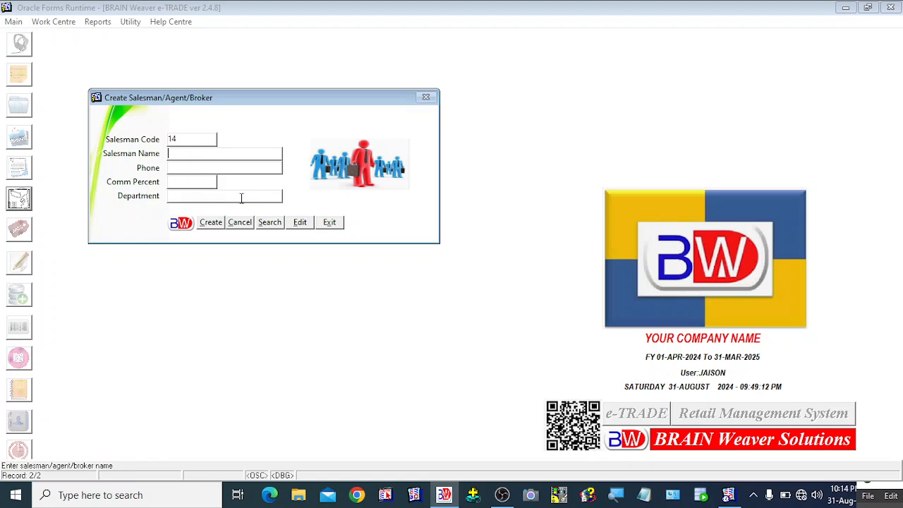
# Step: Open the Edit Salesman list and select the newly added salesman code 13
pyautogui.click(300, 227)
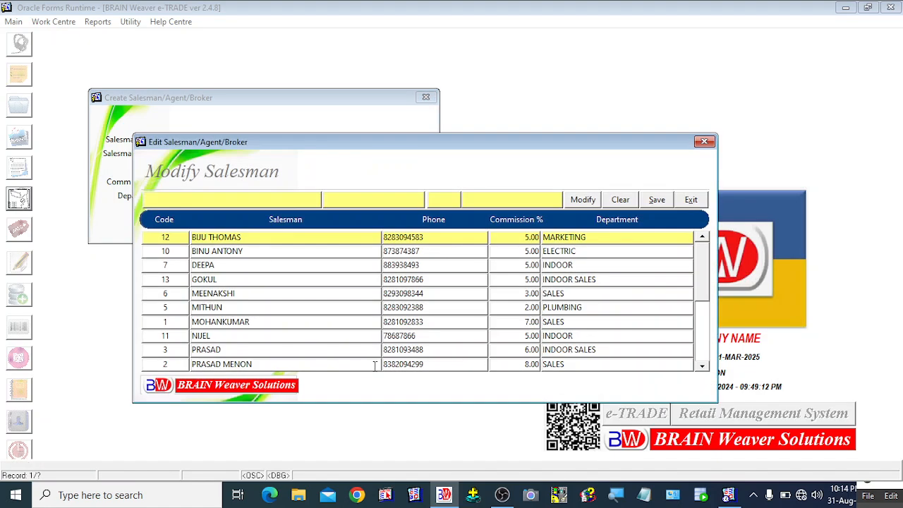
pyautogui.click(702, 366)
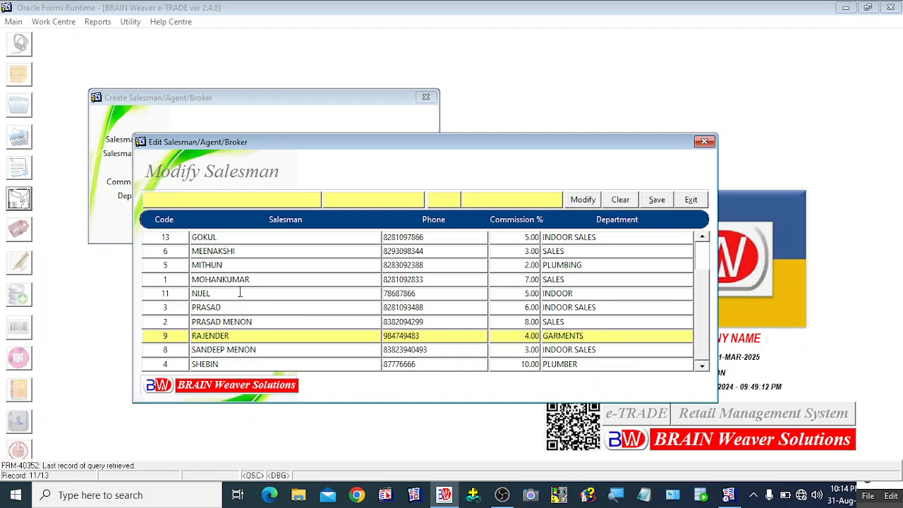
pyautogui.click(221, 238)
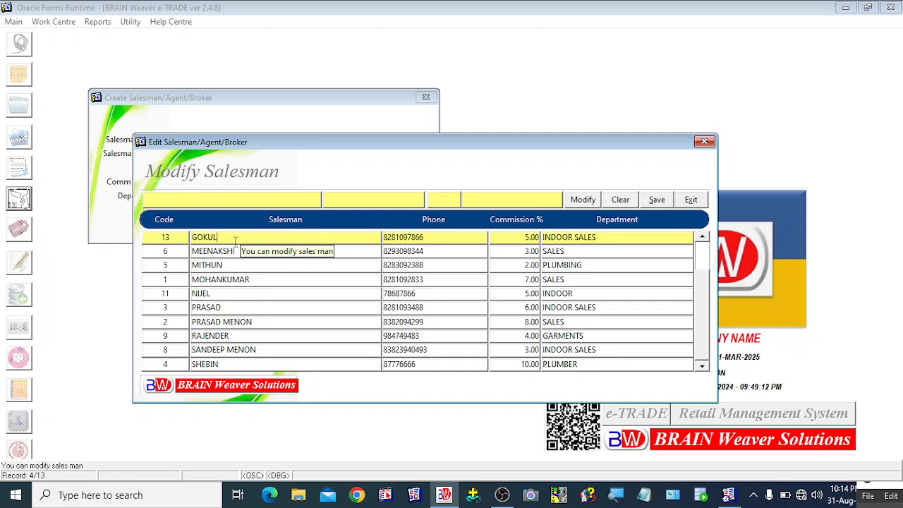
pyautogui.click(522, 243)
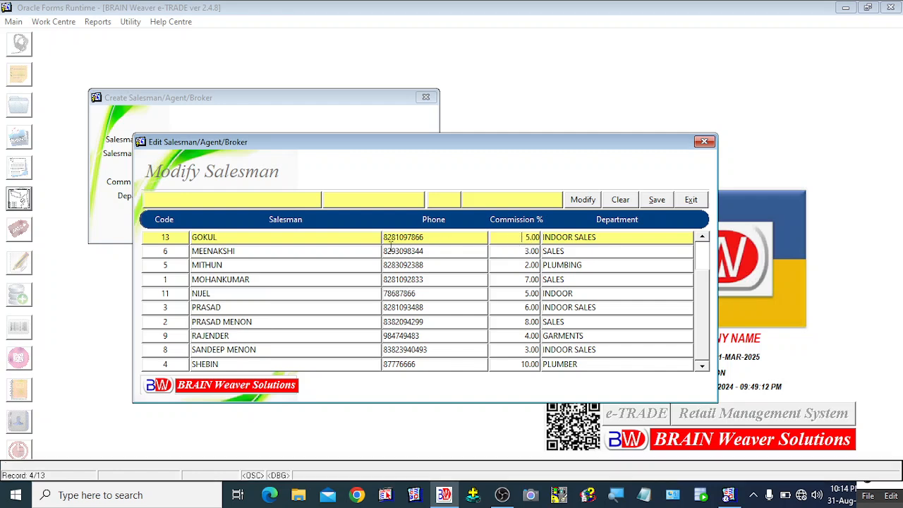
pyautogui.click(316, 247)
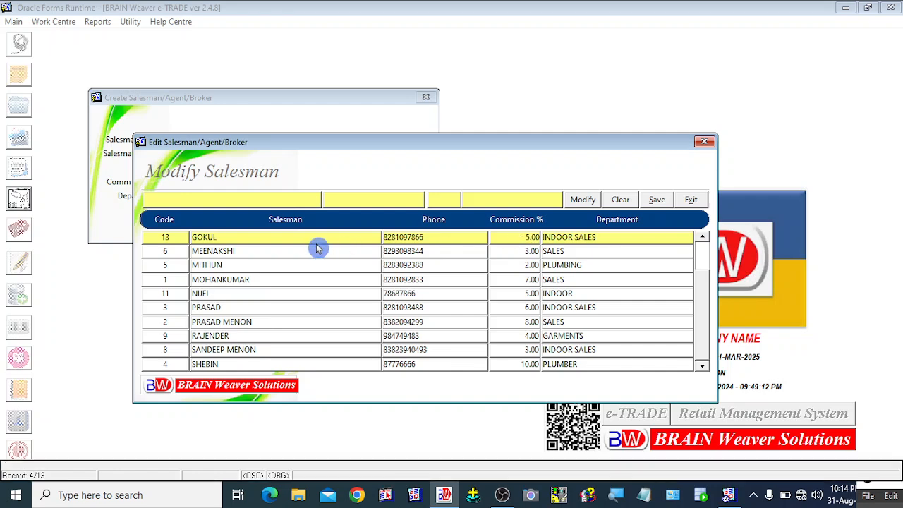
pyautogui.click(277, 264)
pyautogui.click(233, 238)
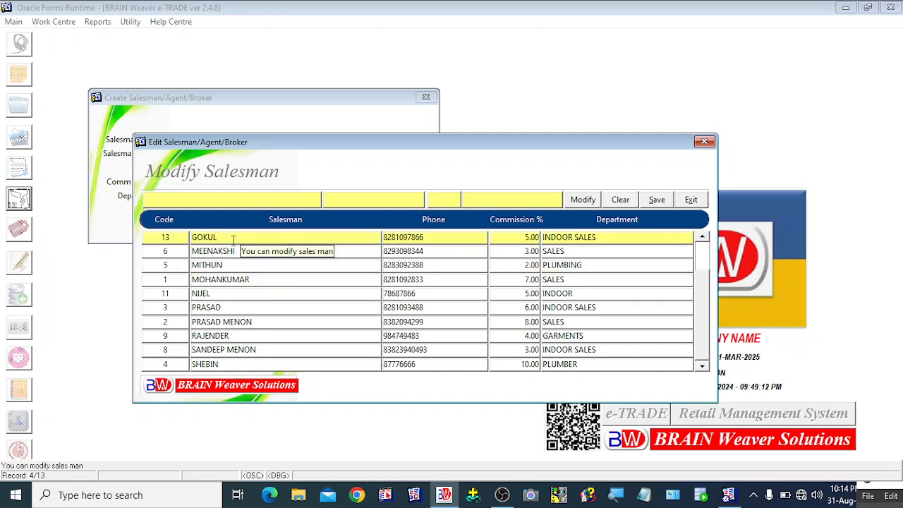
# Step: Load code 13 for modification, check its department and phone, then exit unchanged
pyautogui.click(584, 205)
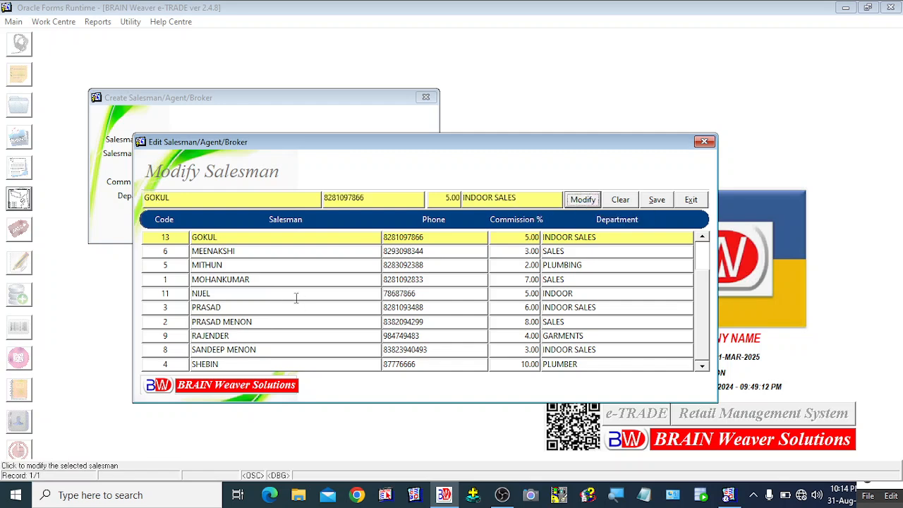
pyautogui.click(523, 198)
pyautogui.click(341, 199)
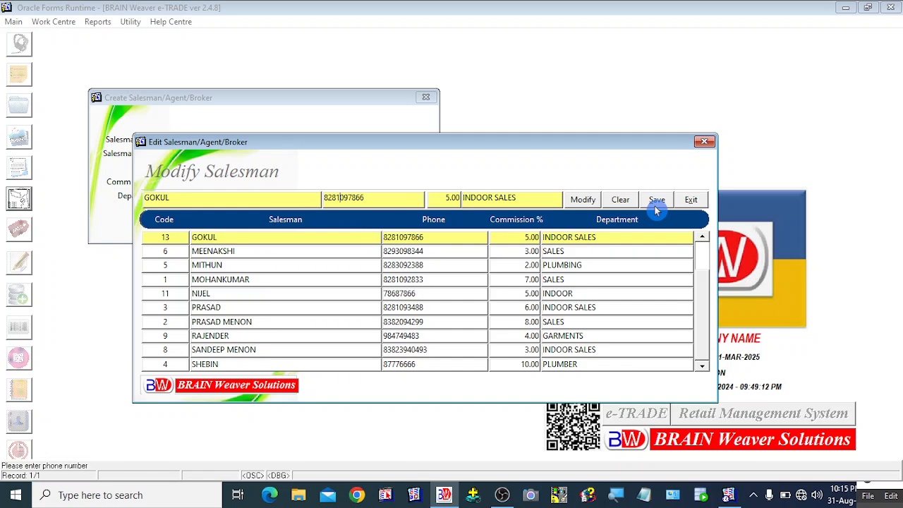
pyautogui.click(690, 201)
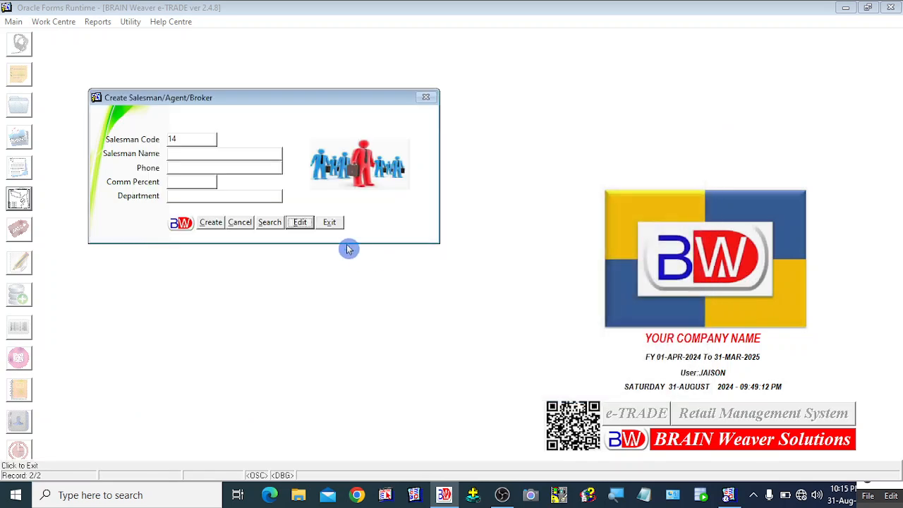
# Step: Close the Create Salesman form, open and exit POS, then show the Work Centre menu
pyautogui.click(329, 224)
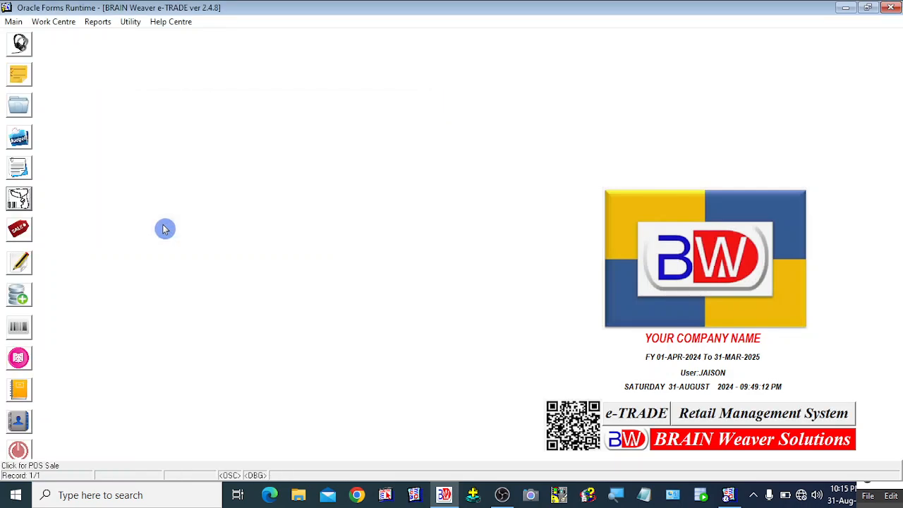
pyautogui.click(13, 206)
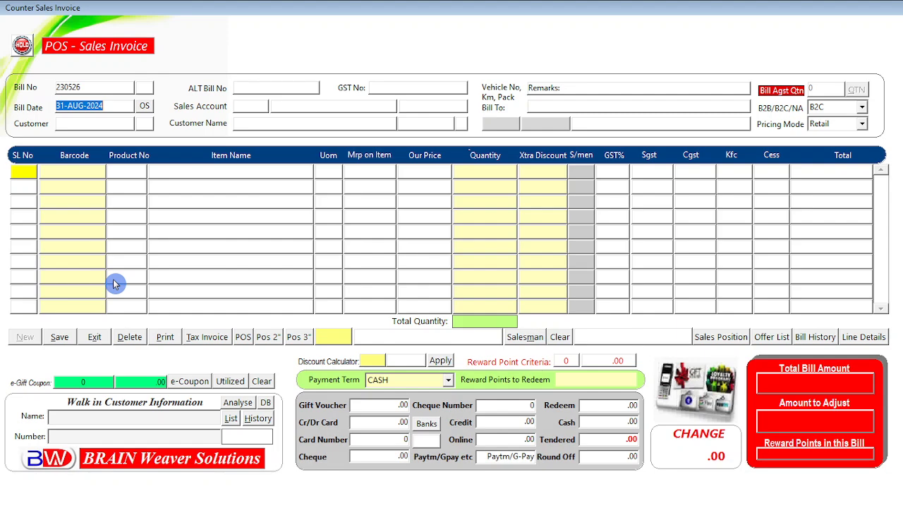
pyautogui.click(91, 339)
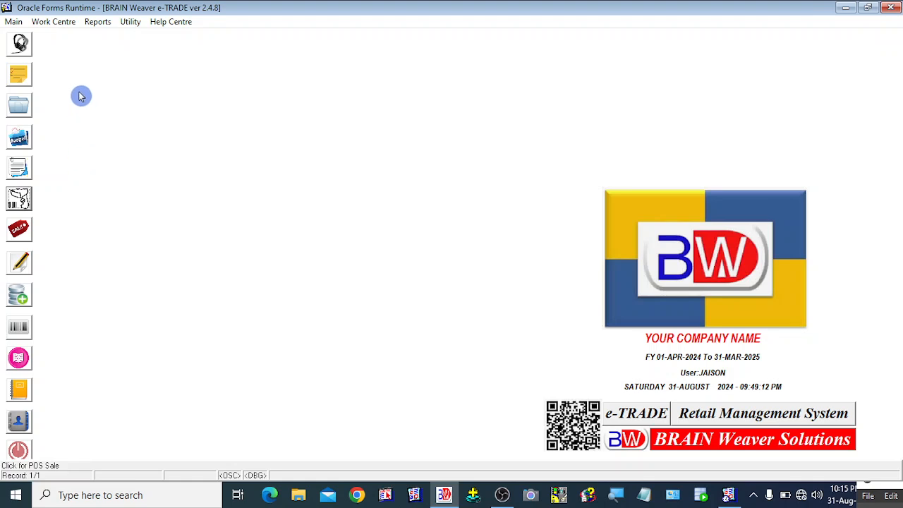
pyautogui.click(39, 26)
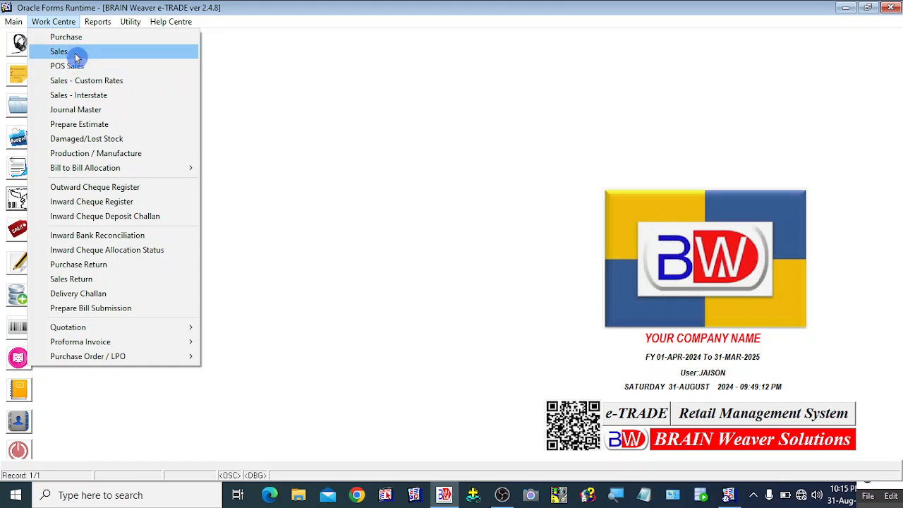
# Step: Start a Sales invoice for the customer with a PVC PIPE 110 MM CLASS 1 ISI line, then exit unsaved
pyautogui.click(76, 56)
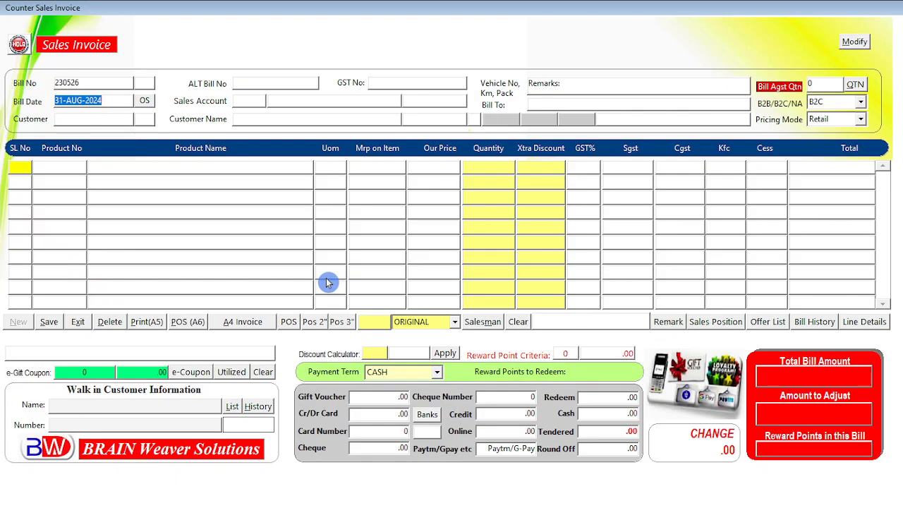
pyautogui.press('Return')
pyautogui.press('Return')
pyautogui.press('Return')
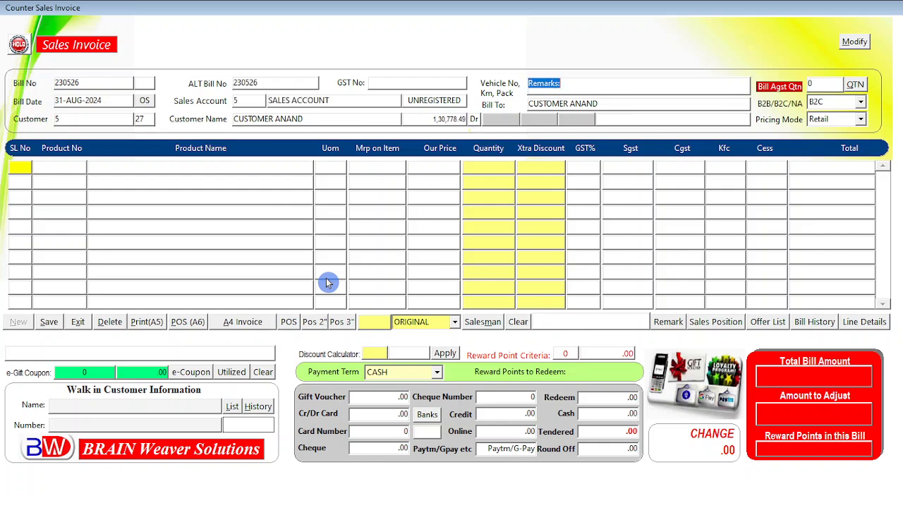
pyautogui.press('Return')
pyautogui.press('Return')
pyautogui.press('Return')
pyautogui.press('Return')
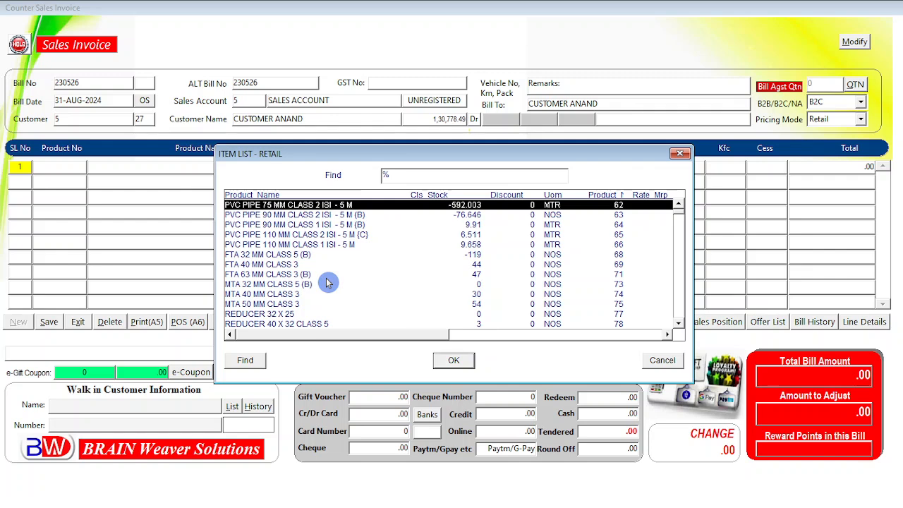
pyautogui.press('Down')
pyautogui.press('Down')
pyautogui.press('Down')
pyautogui.press('Down')
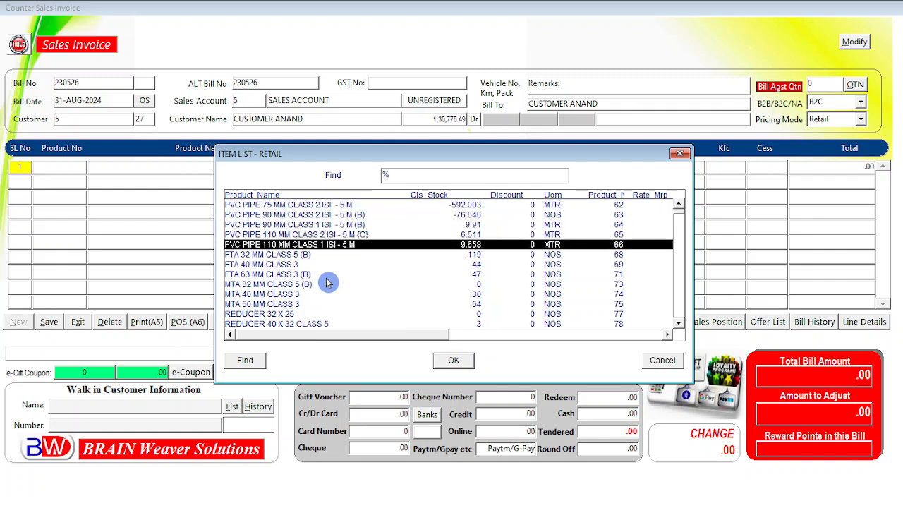
pyautogui.press('Return')
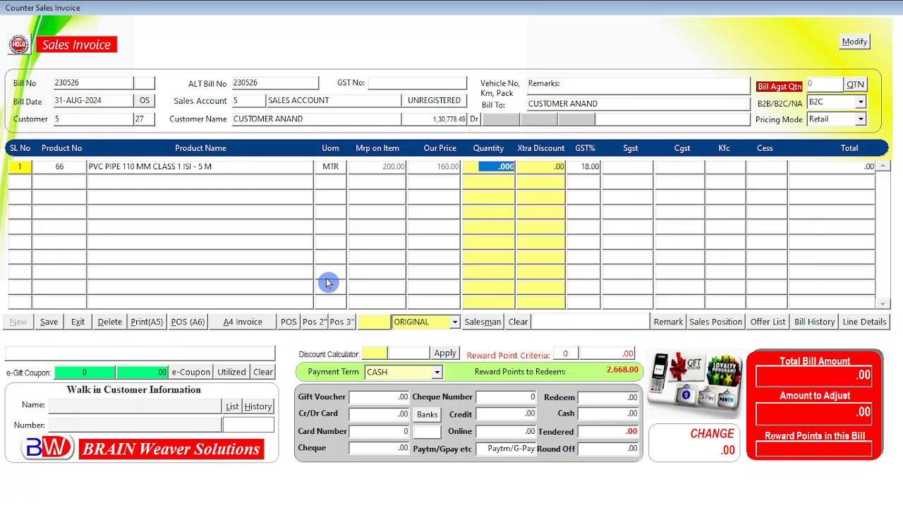
pyautogui.click(78, 323)
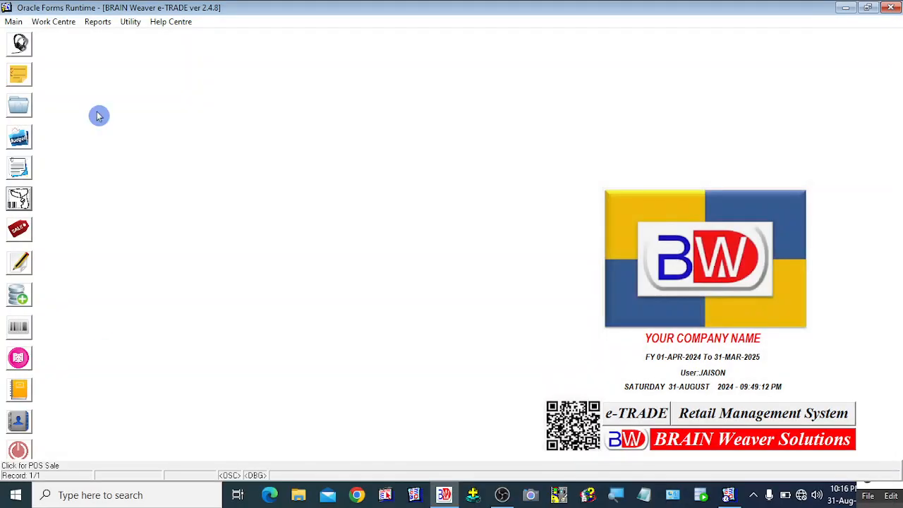
# Step: Open a blank POS Sales invoice from the Work Centre menu
pyautogui.click(53, 22)
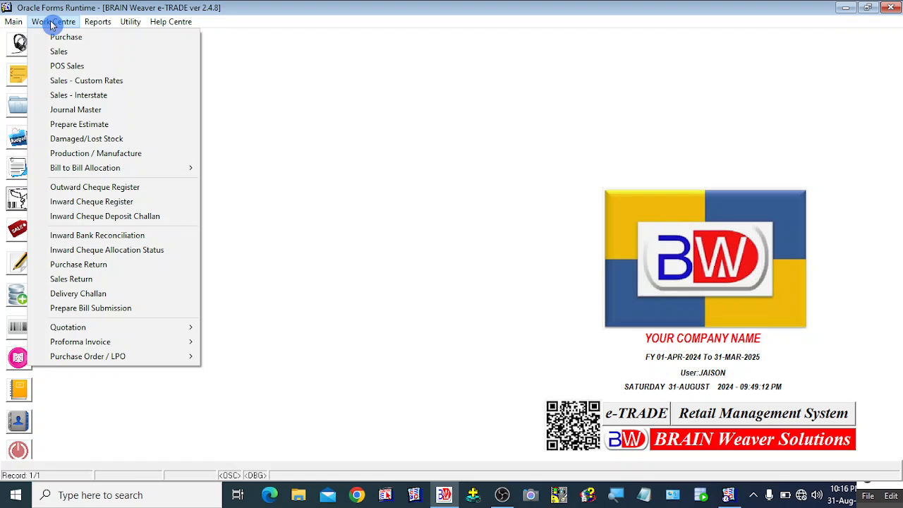
pyautogui.click(82, 71)
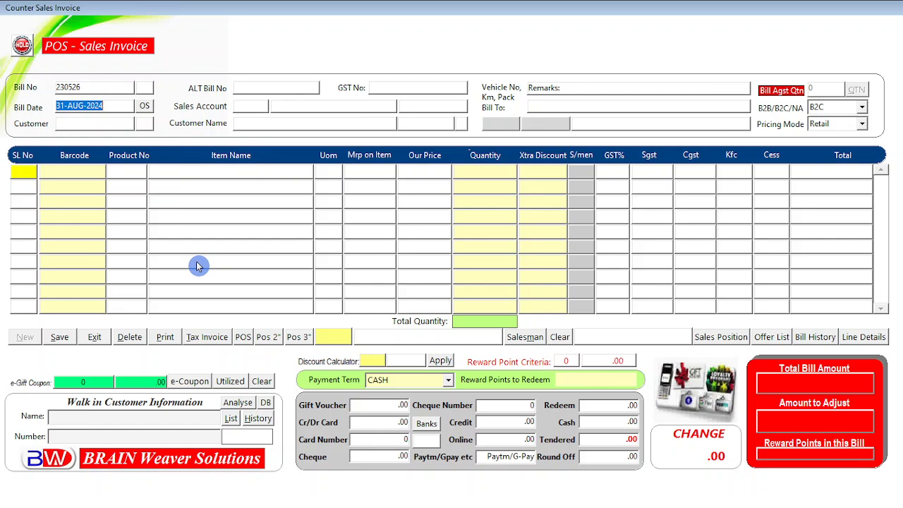
# Step: Exit the empty POS invoice and show the Work Centre menu again
pyautogui.click(97, 344)
pyautogui.click(61, 22)
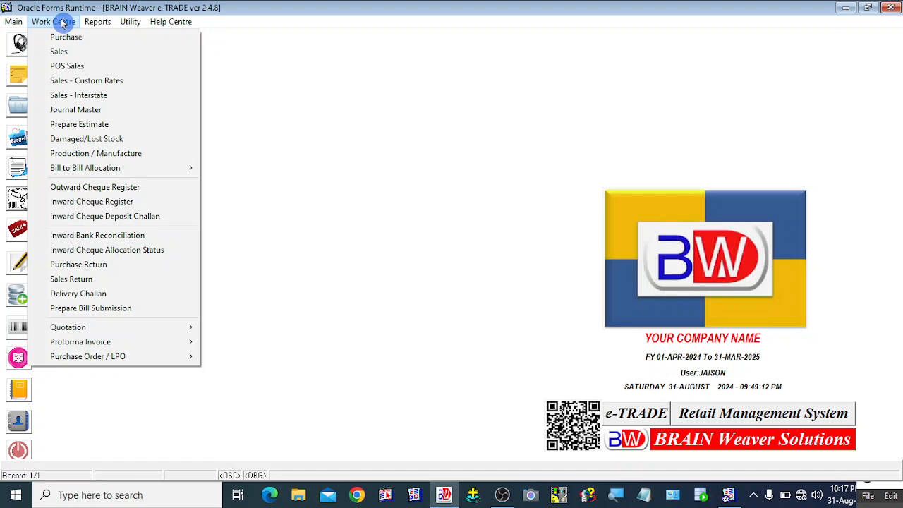
# Step: Start a POS Sales invoice for the customer, add a PVC PIPE 75 MM line, then delete it
pyautogui.click(67, 66)
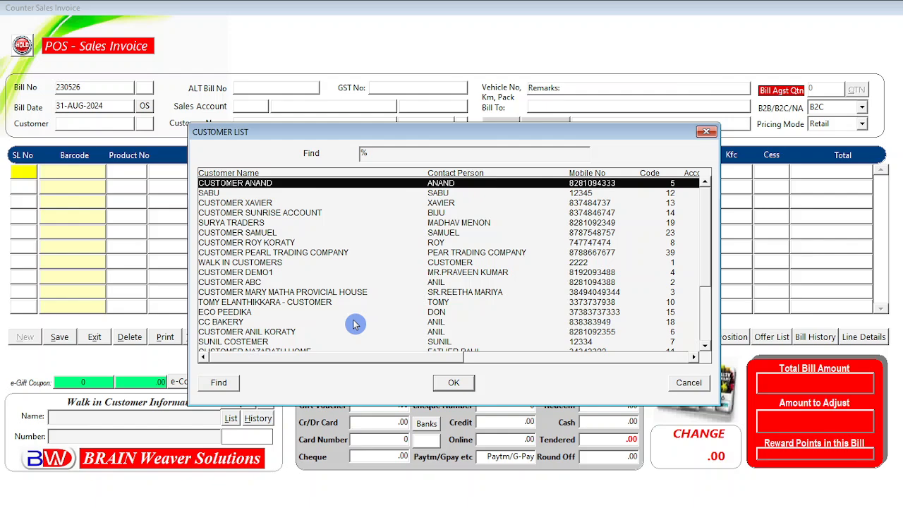
pyautogui.press('Return')
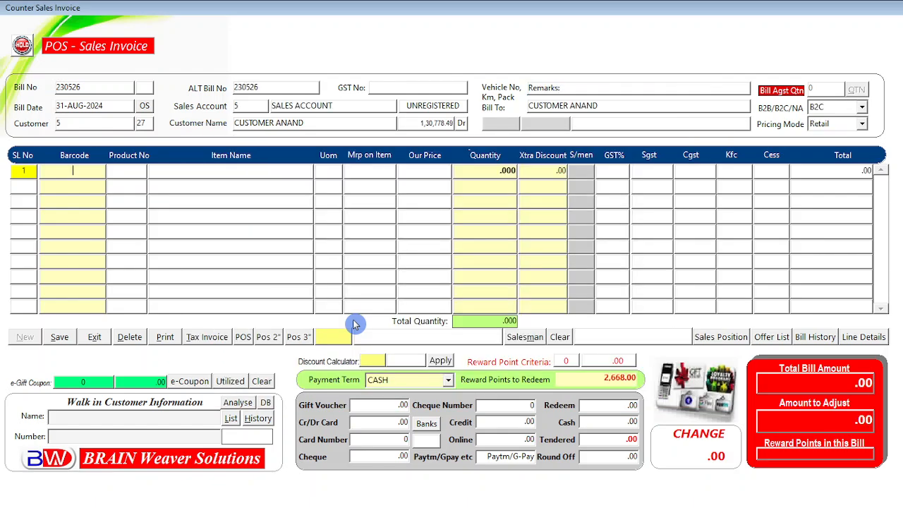
pyautogui.press('Return')
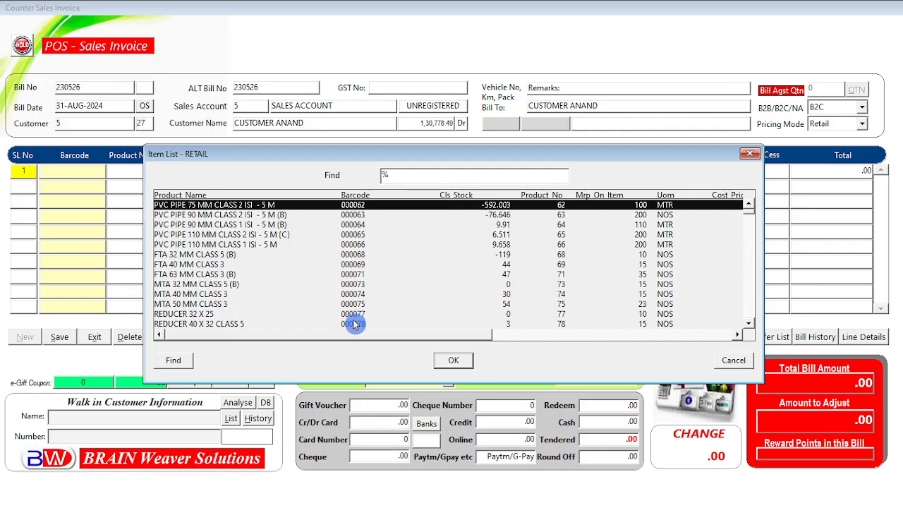
pyautogui.press('Return')
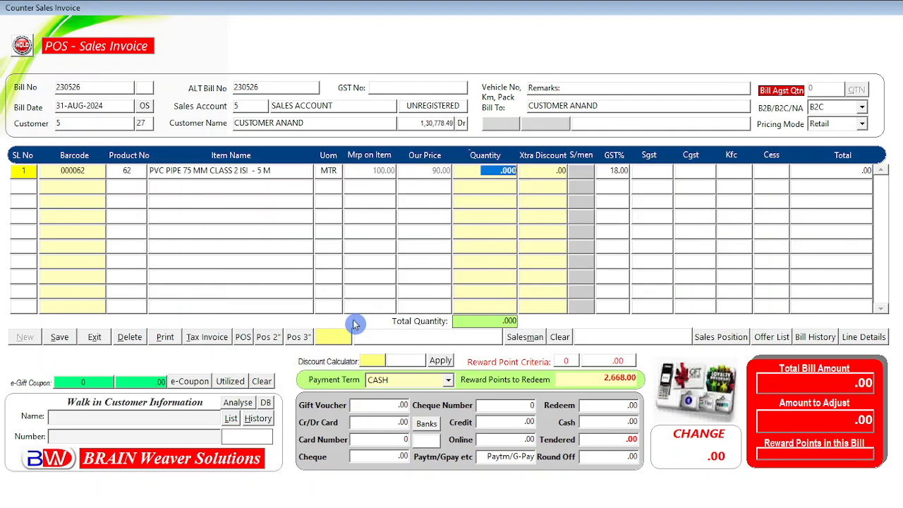
pyautogui.click(128, 343)
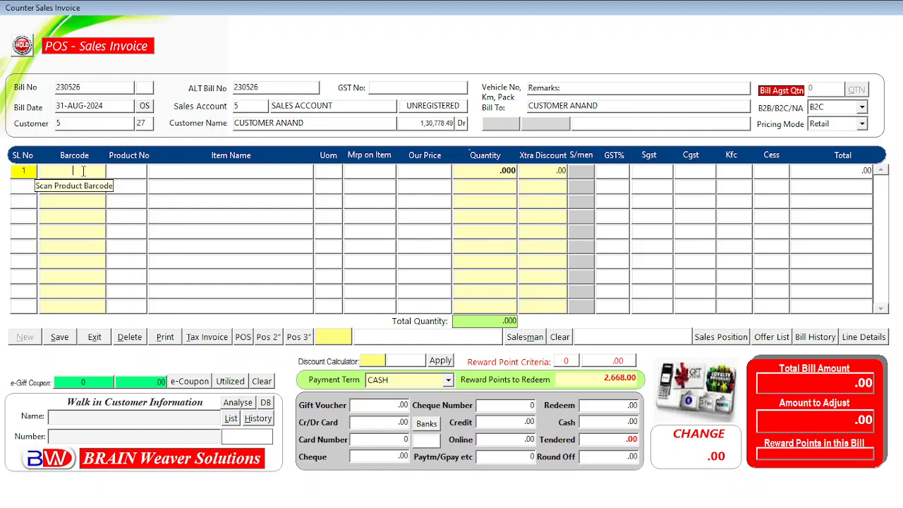
# Step: Enter barcode 000001 on line 1 to list its matching items
pyautogui.click(83, 171)
pyautogui.write('0000')
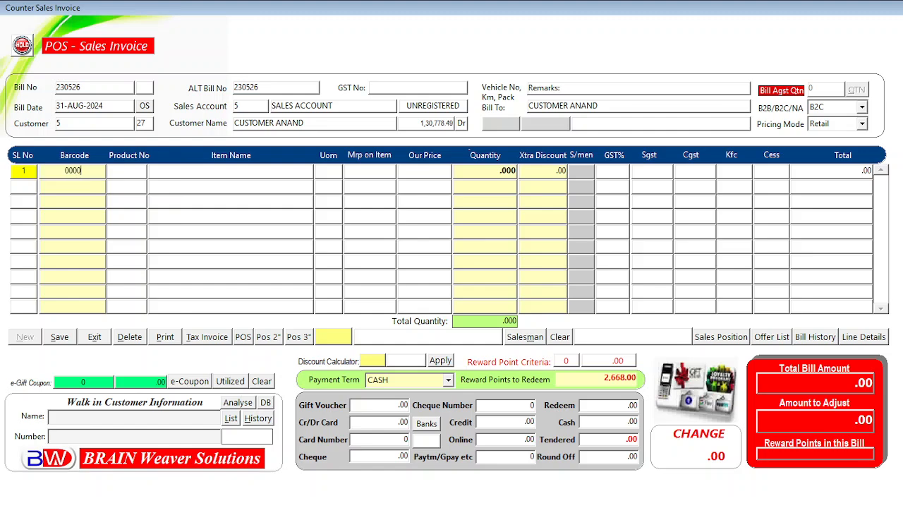
pyautogui.write('01')
pyautogui.press('Return')
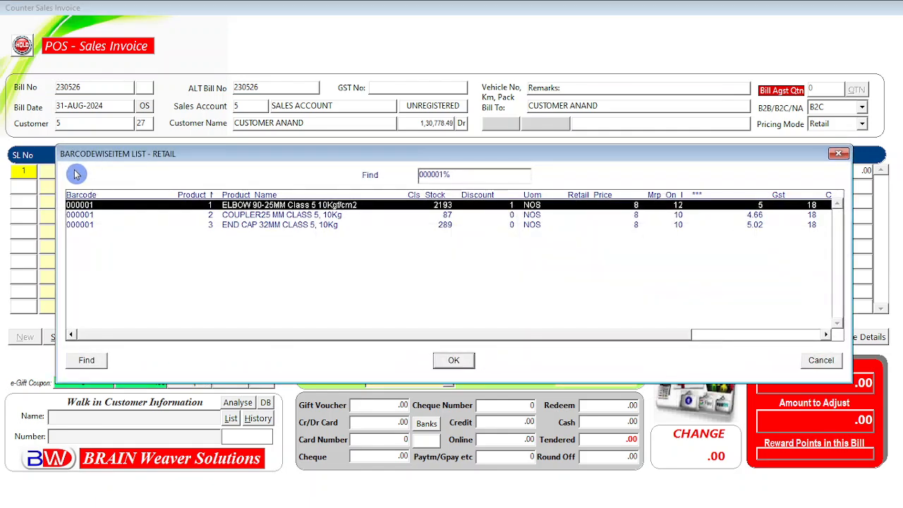
# Step: Reposition the matching items list and select the COUPLER25 MM CLASS 5 row
pyautogui.moveTo(254, 156); pyautogui.dragTo(230, 111)
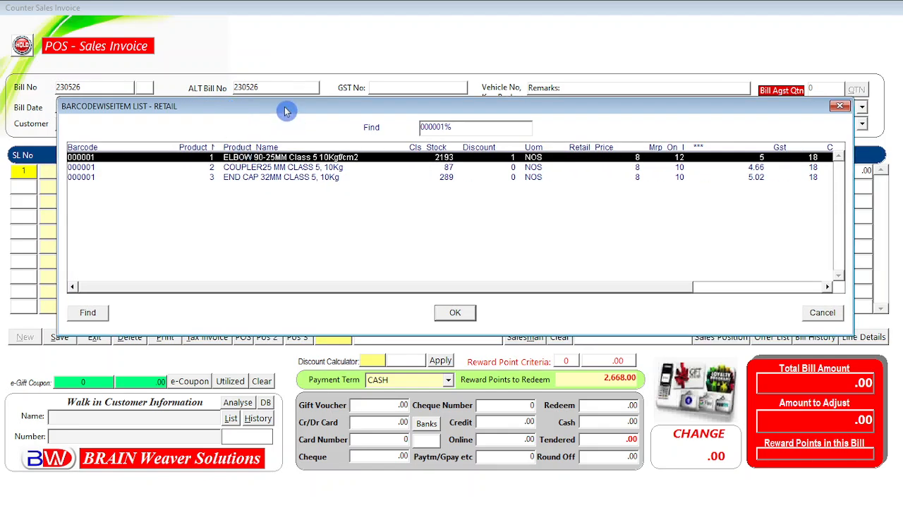
pyautogui.moveTo(284, 107); pyautogui.dragTo(273, 109)
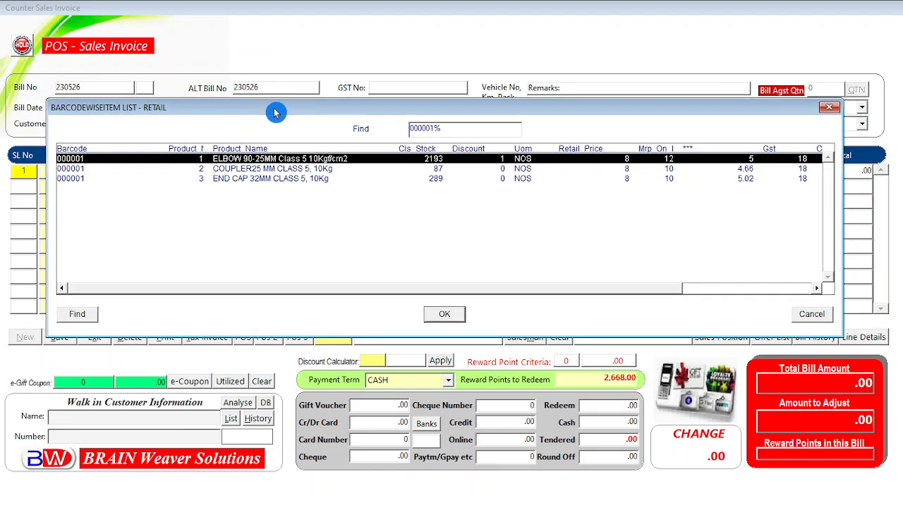
pyautogui.click(142, 178)
pyautogui.click(151, 171)
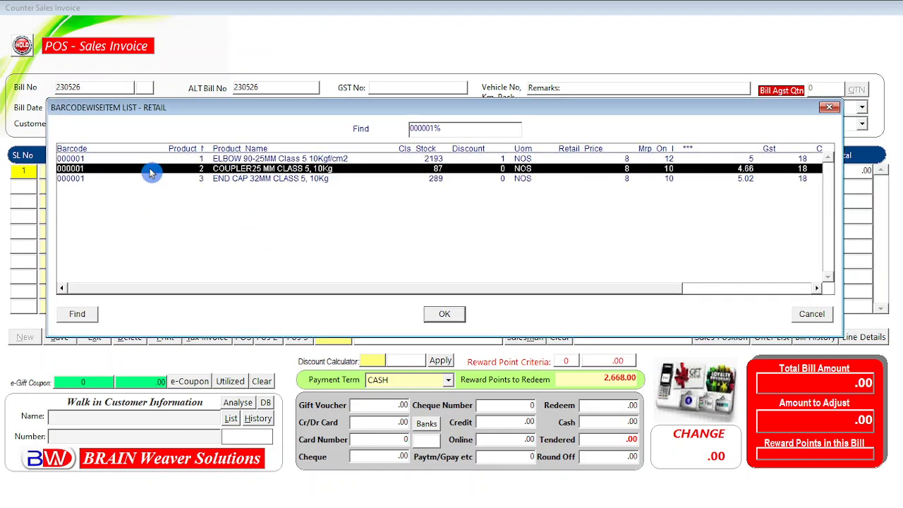
pyautogui.click(186, 158)
pyautogui.click(200, 180)
pyautogui.click(200, 169)
# Step: Resize and reposition the Barcodewise Item List, then begin comparing the ELBOW and COUPLER rows
pyautogui.moveTo(45, 209)
pyautogui.mouseDown()
pyautogui.moveTo(90, 209)
pyautogui.moveTo(54, 210)
pyautogui.mouseUp()
pyautogui.moveTo(233, 111); pyautogui.dragTo(226, 125)
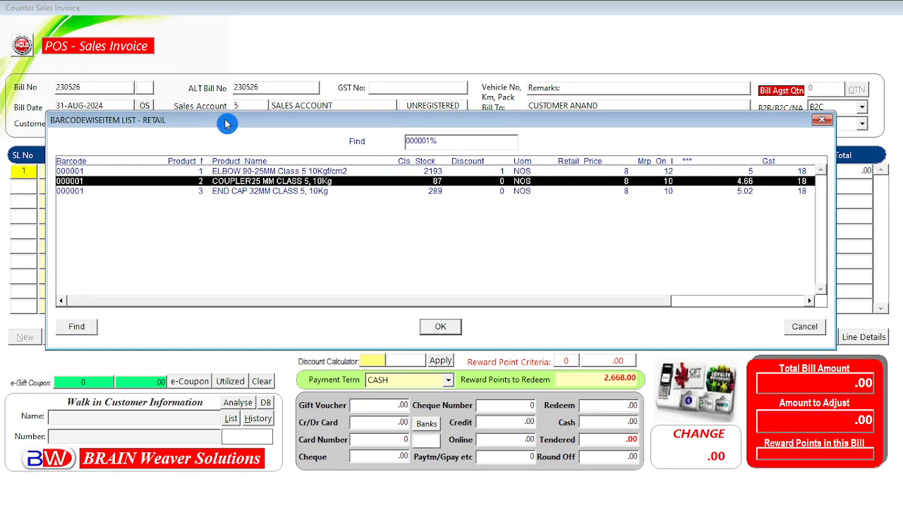
pyautogui.click(242, 181)
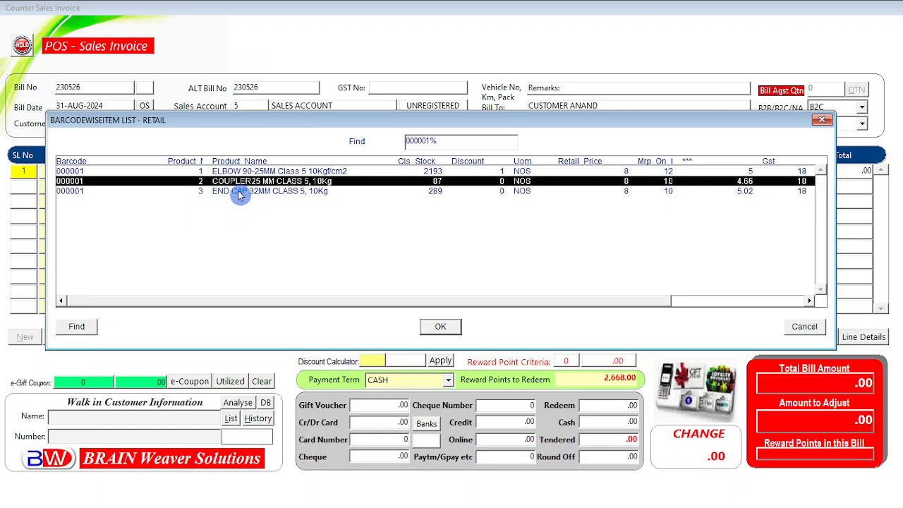
pyautogui.click(243, 172)
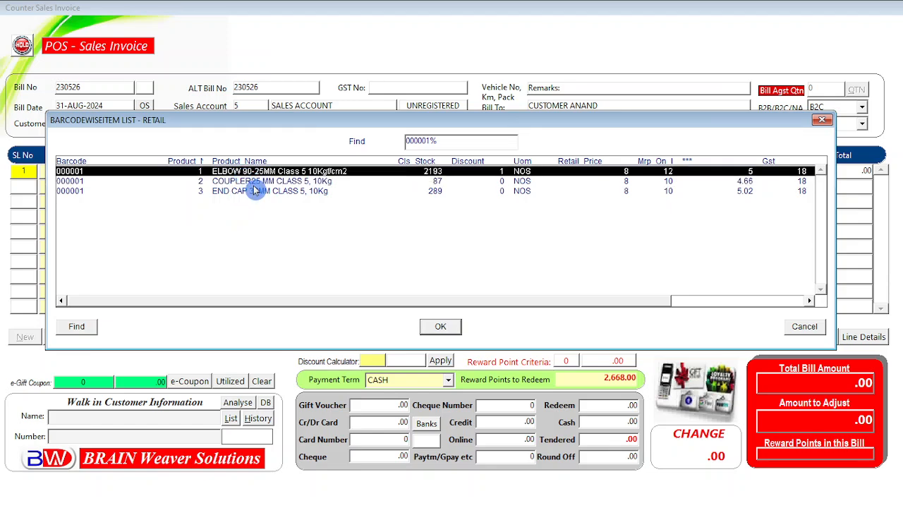
pyautogui.click(252, 182)
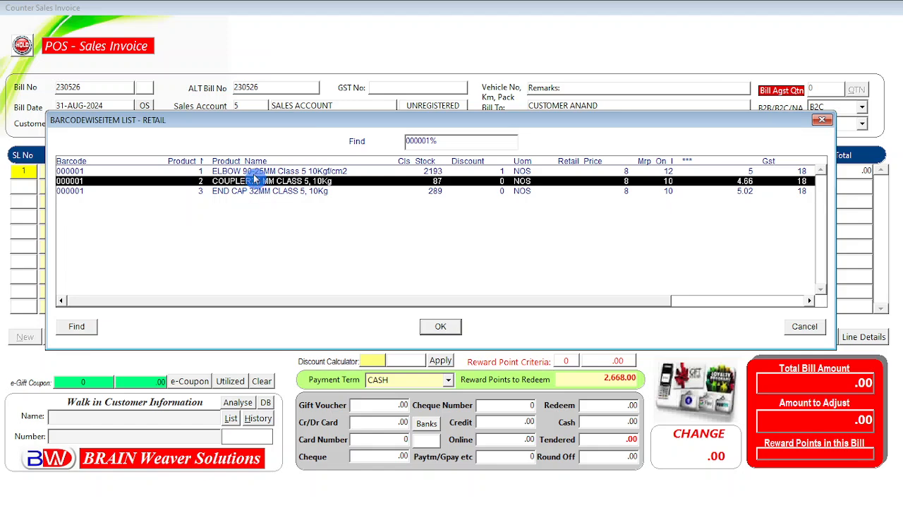
# Step: Compare the ELBOW, COUPLER and END CAP rows, then add ELBOW 90-25MM Class 5 at 8.00 to line 1
pyautogui.click(255, 173)
pyautogui.click(269, 181)
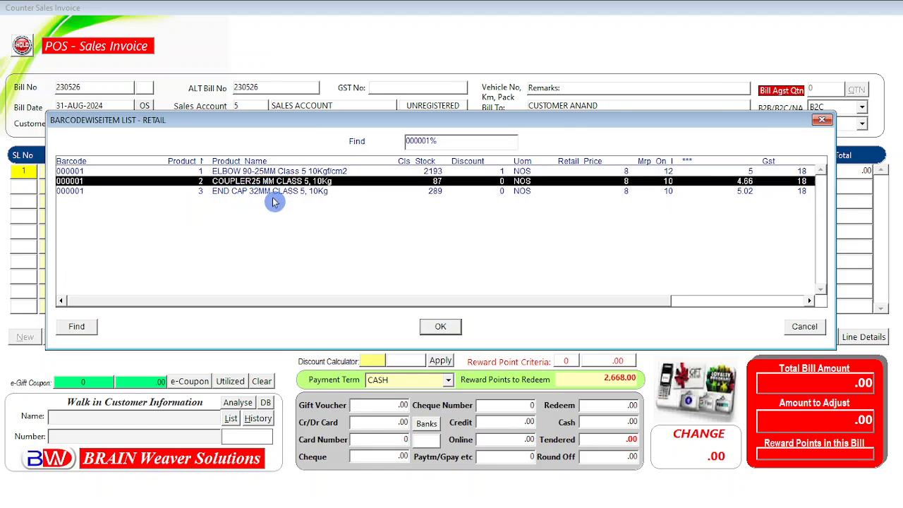
pyautogui.click(269, 192)
pyautogui.click(271, 180)
pyautogui.click(268, 173)
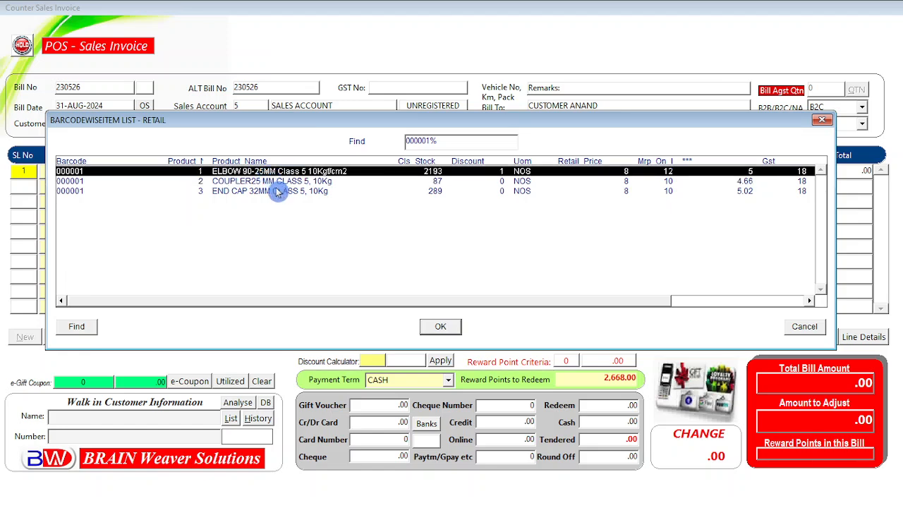
pyautogui.click(275, 182)
pyautogui.click(275, 191)
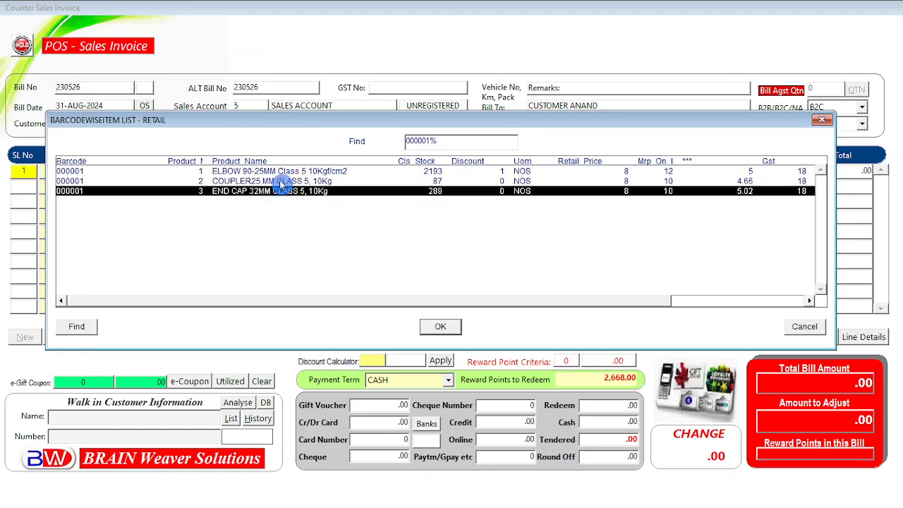
pyautogui.click(279, 181)
pyautogui.click(282, 171)
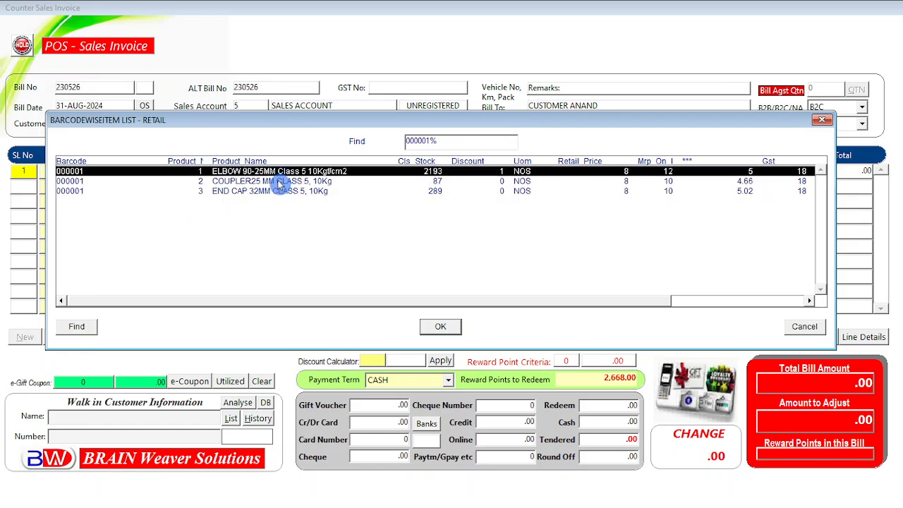
pyautogui.click(277, 181)
pyautogui.click(276, 190)
pyautogui.click(276, 180)
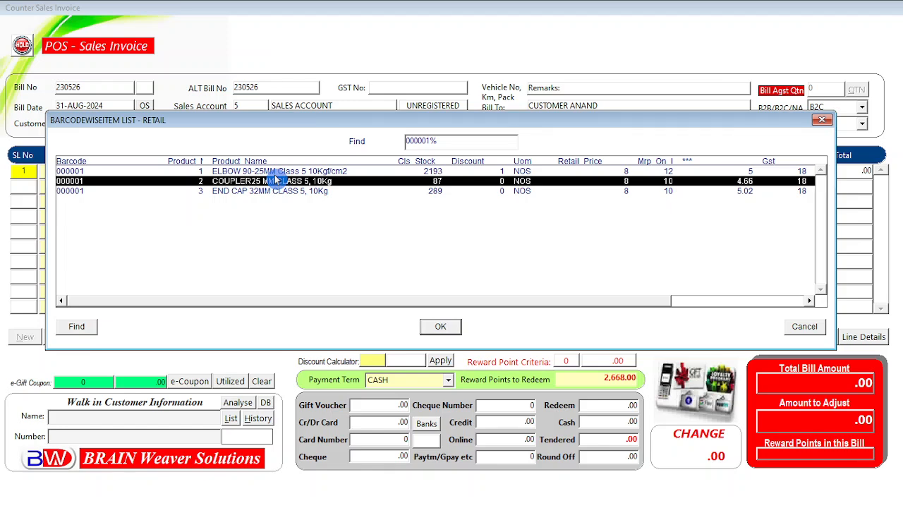
pyautogui.click(278, 173)
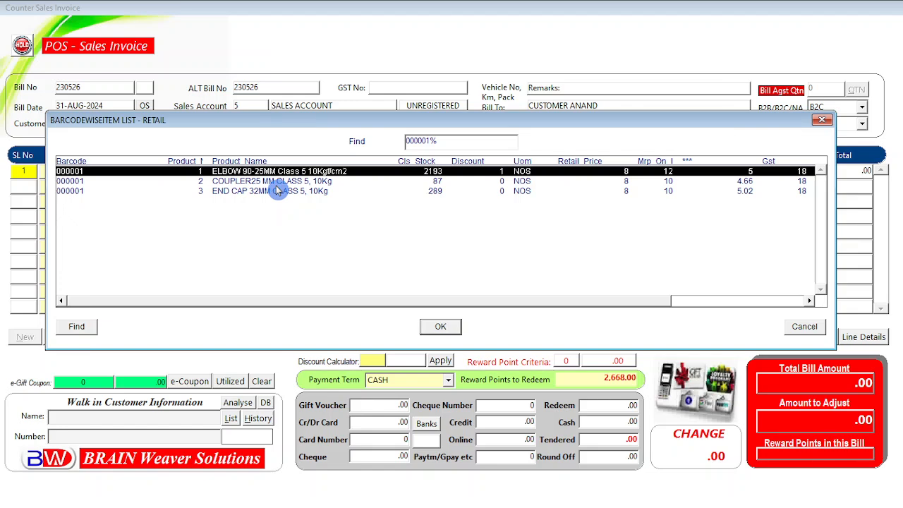
pyautogui.click(440, 326)
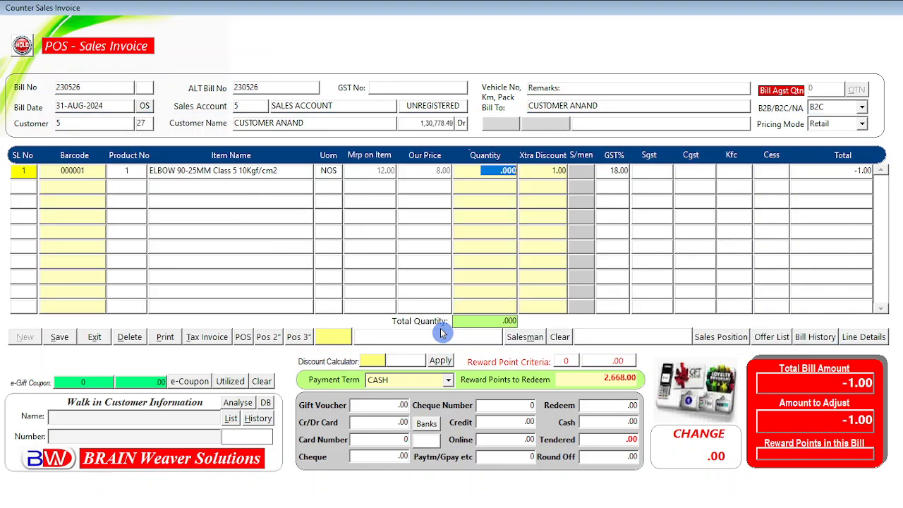
# Step: Replace the elbow line with MOTOR PUMP 5HP KIRLOSKAR KL7384 at 68,000.00, found by searching 'motOR PUMP'
pyautogui.click(129, 336)
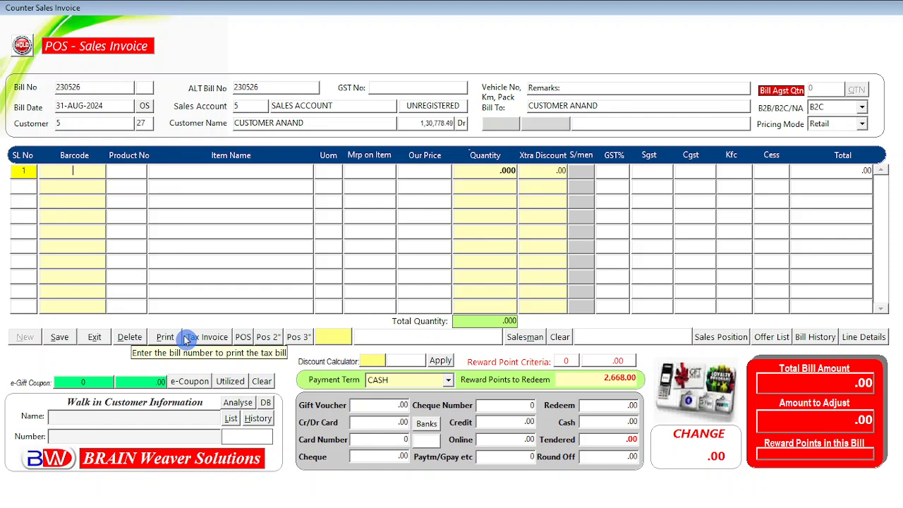
pyautogui.press('Return')
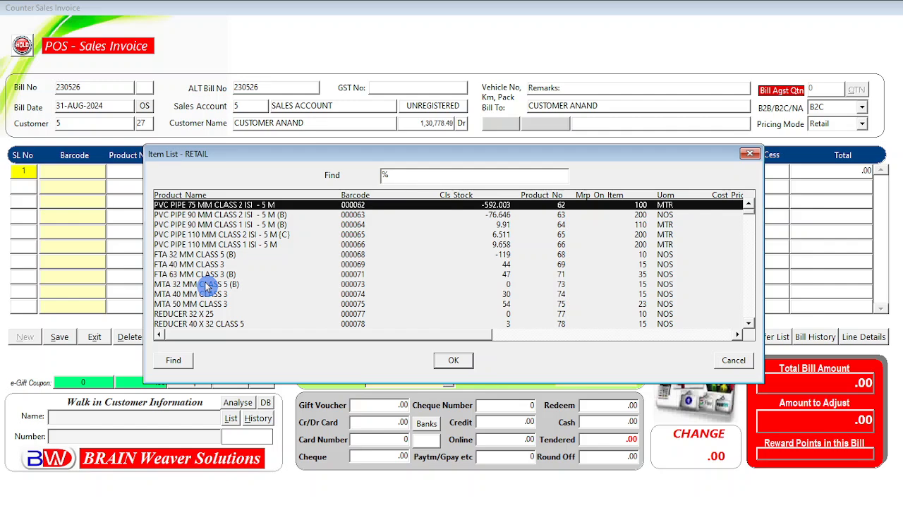
pyautogui.write('motOR PUMP')
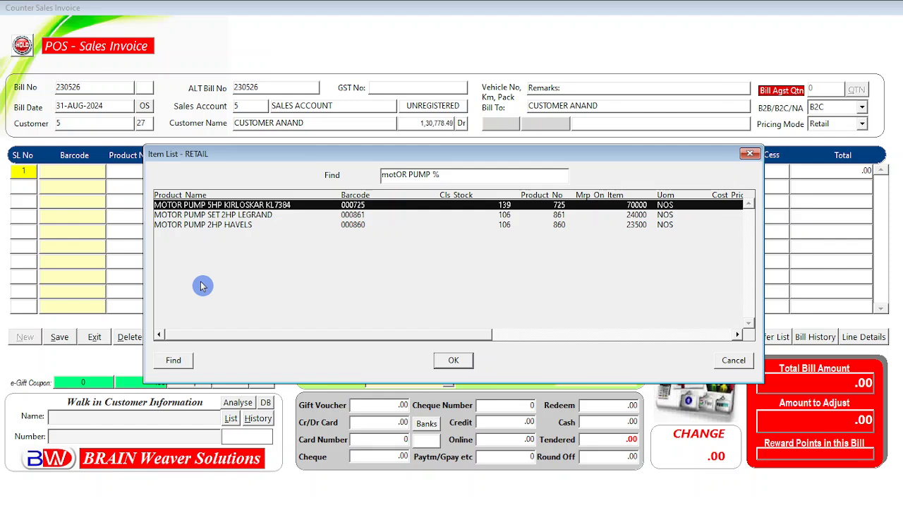
pyautogui.press('Return')
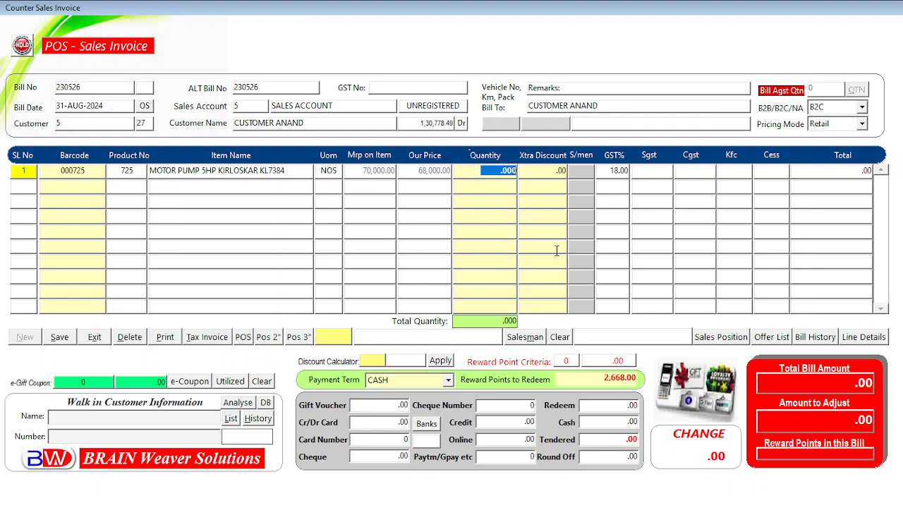
# Step: Set the motor pump quantity to 1, bringing the bill to 68,000.00, with no extra discount
pyautogui.write('1')
pyautogui.press('Return')
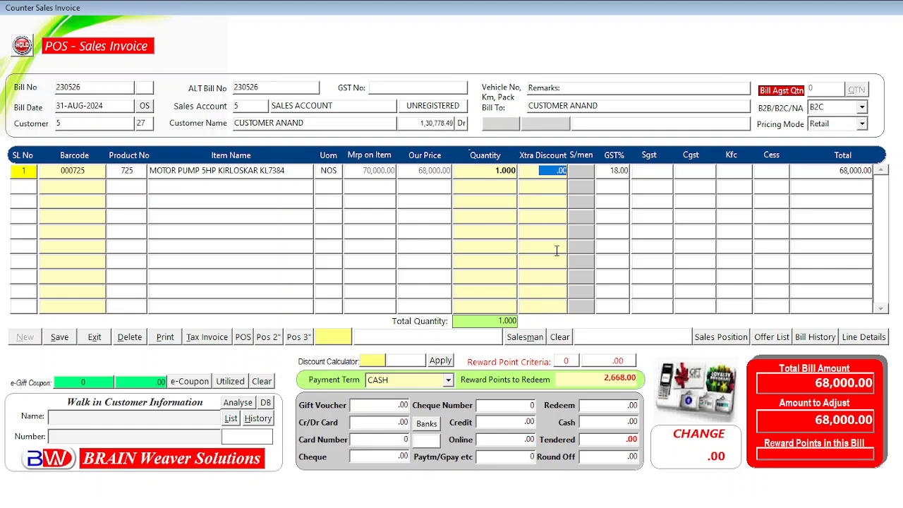
pyautogui.press('Return')
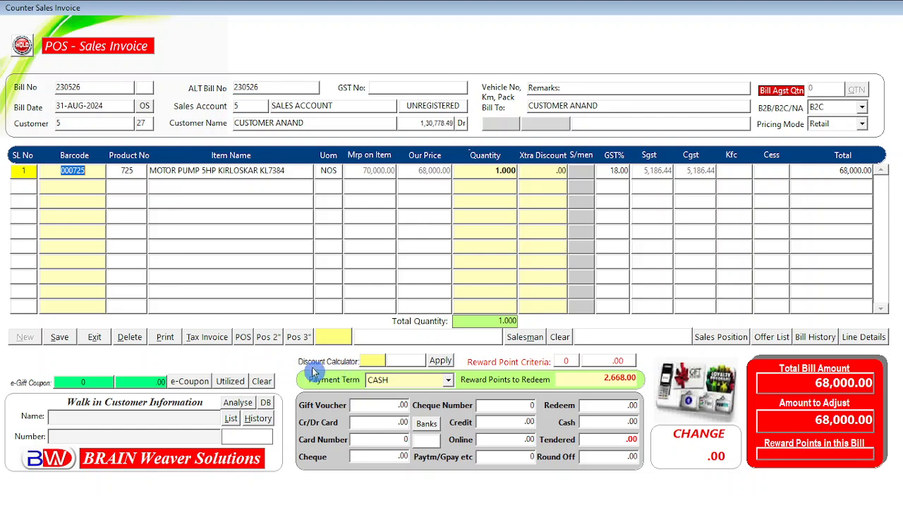
# Step: Calculate a 5% discount in the Discount Calculator, giving 3,400.00
pyautogui.click(371, 362)
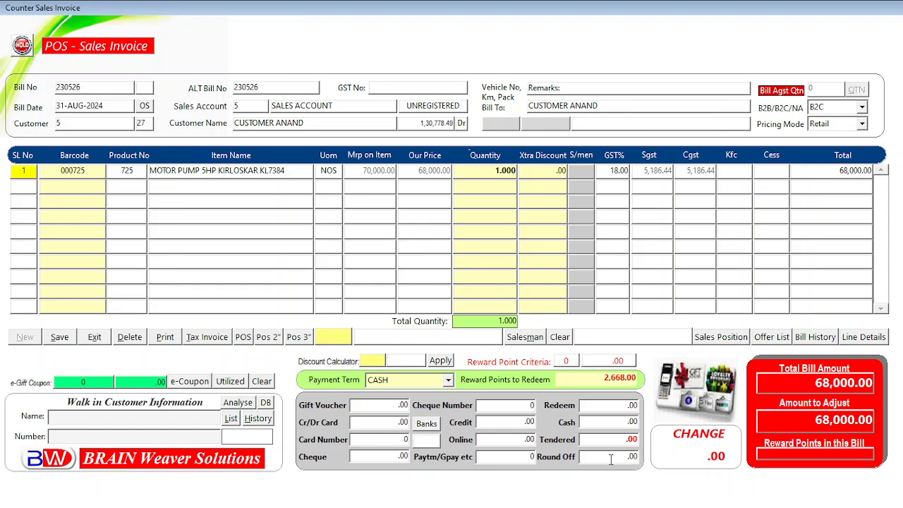
pyautogui.write('5')
pyautogui.press('Return')
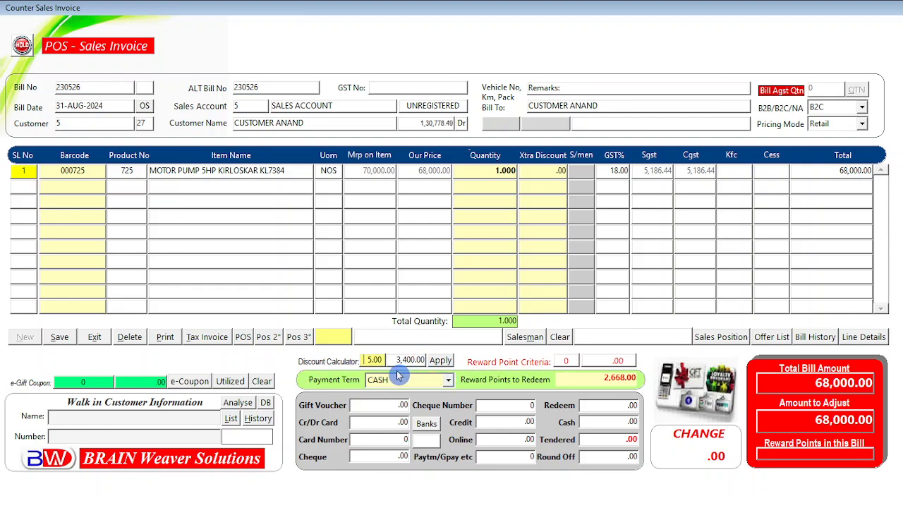
pyautogui.click(369, 384)
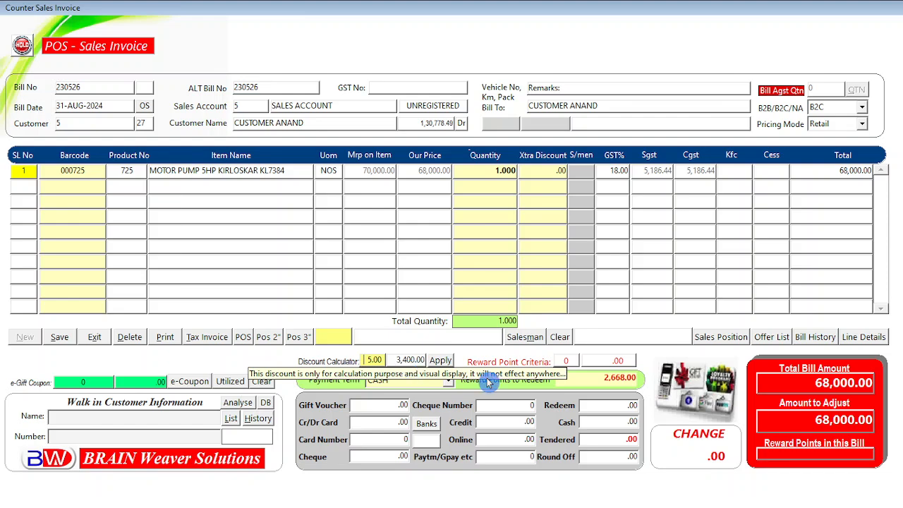
pyautogui.click(440, 361)
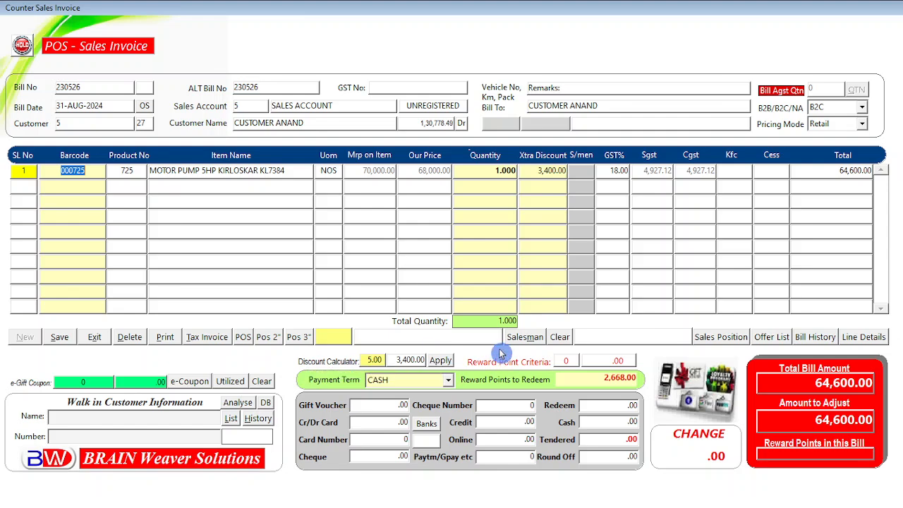
pyautogui.click(536, 170)
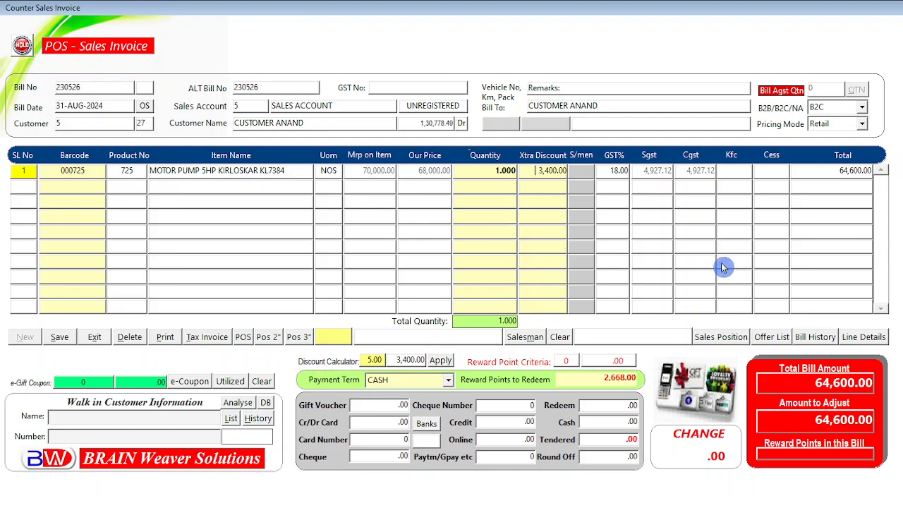
pyautogui.press('Delete')
pyautogui.press('Delete')
pyautogui.press('Delete')
pyautogui.press('Delete')
pyautogui.press('Delete')
pyautogui.press('Delete')
pyautogui.press('Delete')
pyautogui.press('Delete')
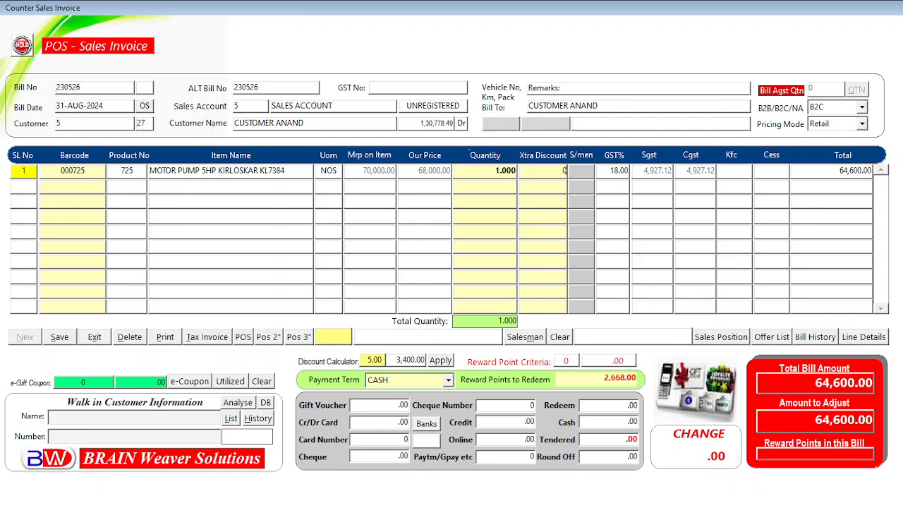
pyautogui.press('Return')
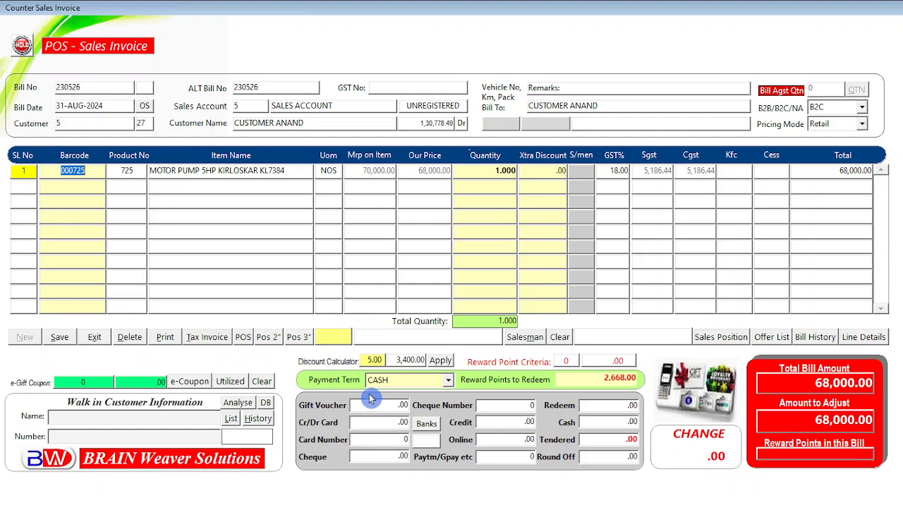
pyautogui.click(524, 338)
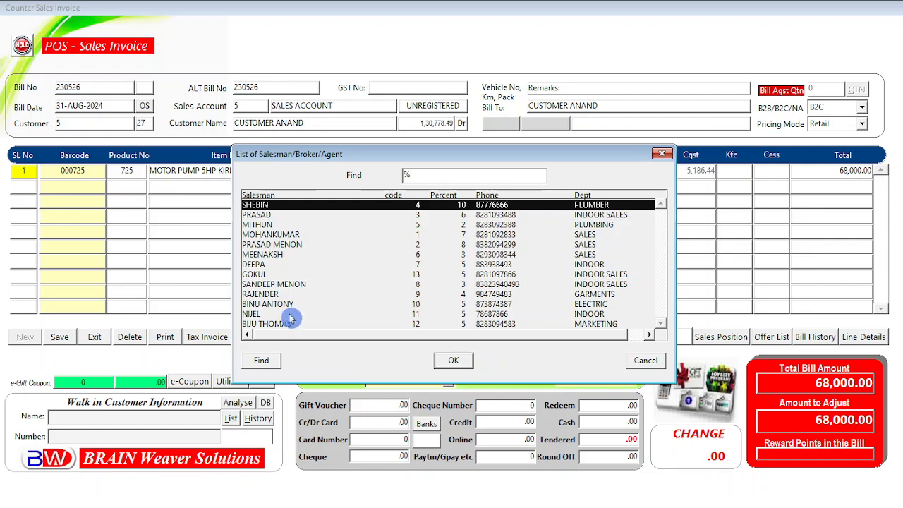
pyautogui.click(263, 275)
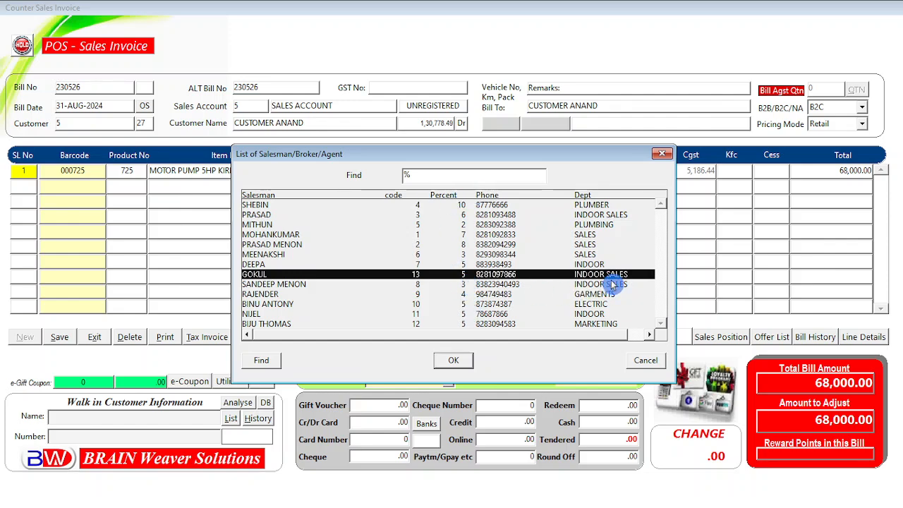
pyautogui.click(455, 362)
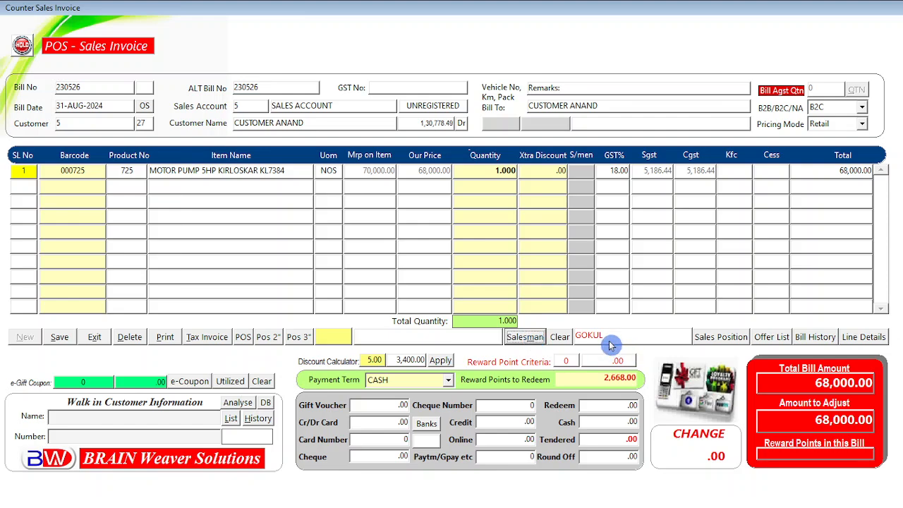
pyautogui.click(560, 338)
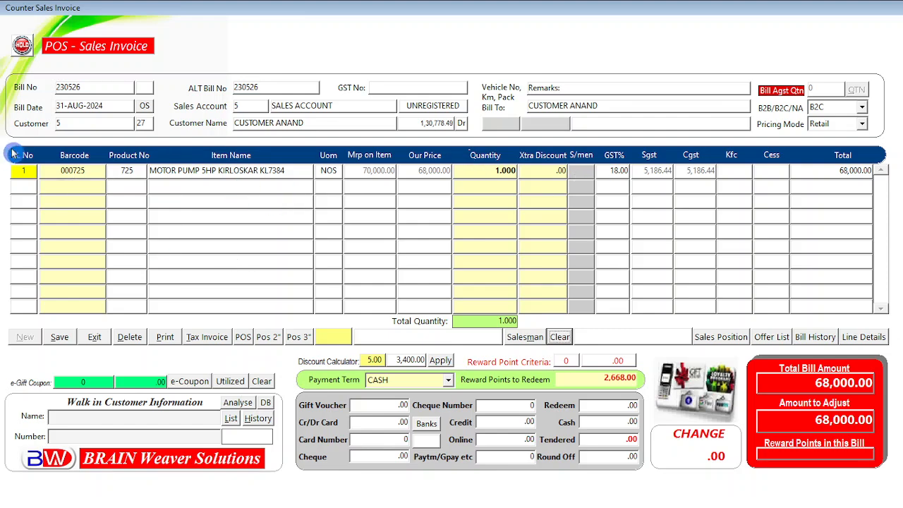
# Step: Pick GOKUL from the Select Salesman list so the motor pump line carries code 13
pyautogui.click(77, 170)
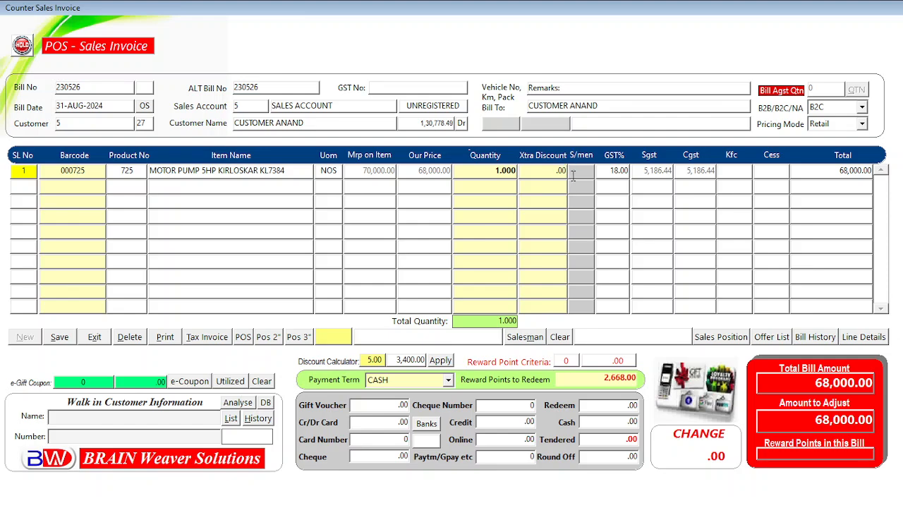
pyautogui.click(580, 178)
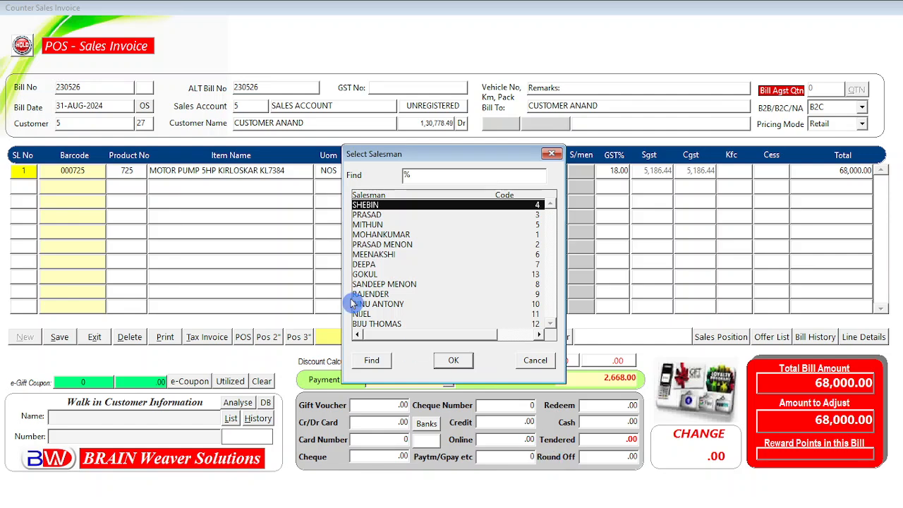
pyautogui.click(368, 274)
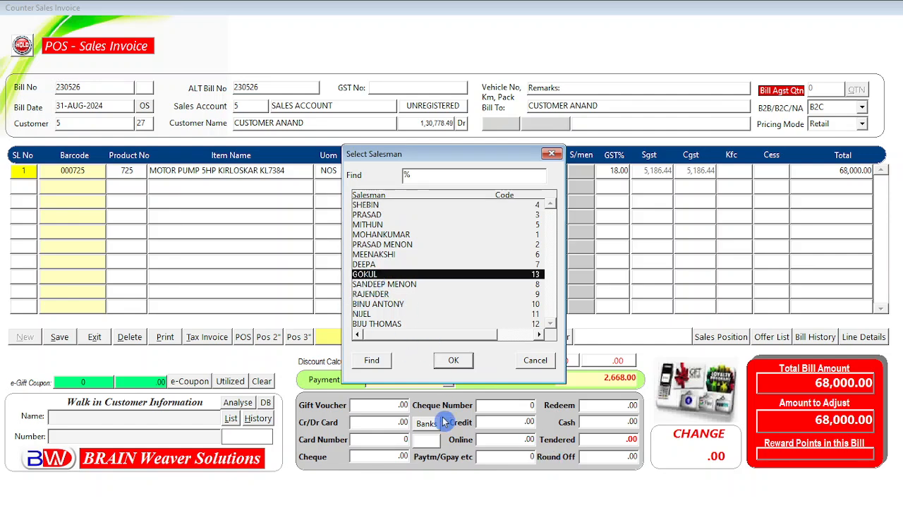
pyautogui.click(451, 361)
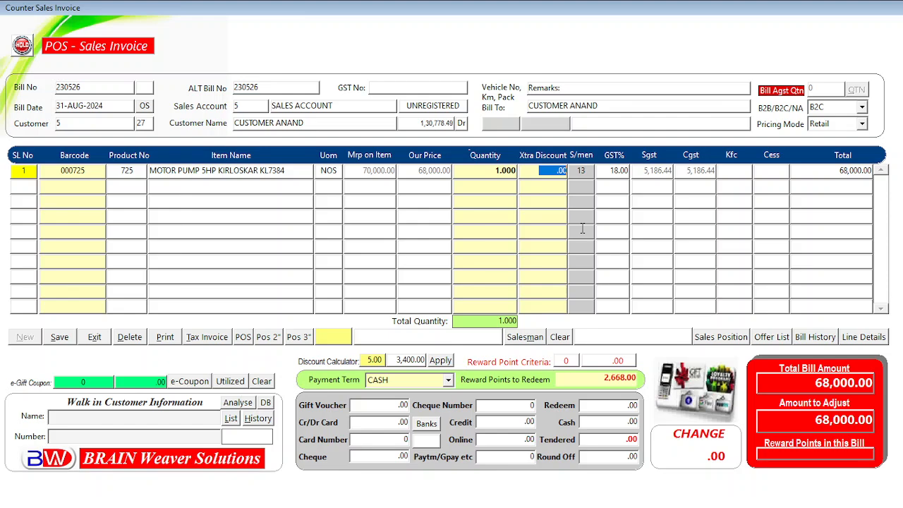
pyautogui.press('Return')
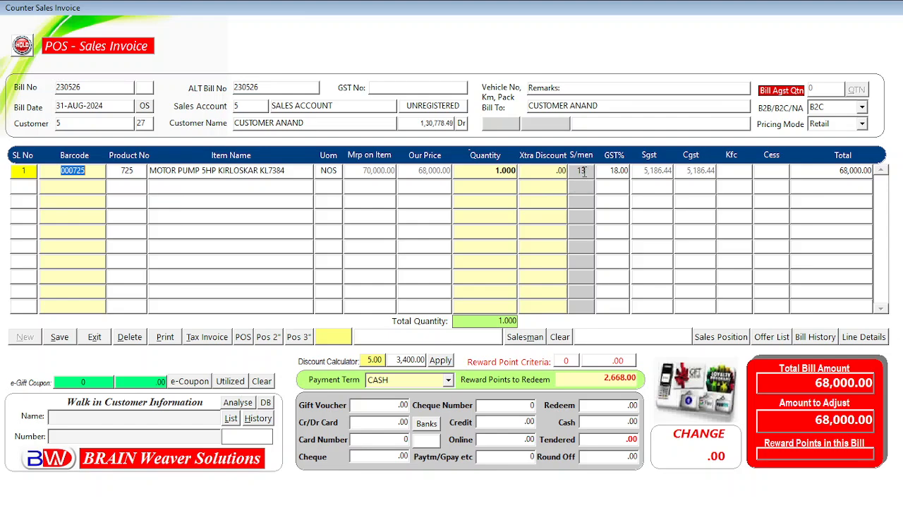
# Step: Clear the motor pump line's salesman code back to 0
pyautogui.click(523, 340)
pyautogui.click(587, 171)
pyautogui.press('Return')
pyautogui.click(539, 362)
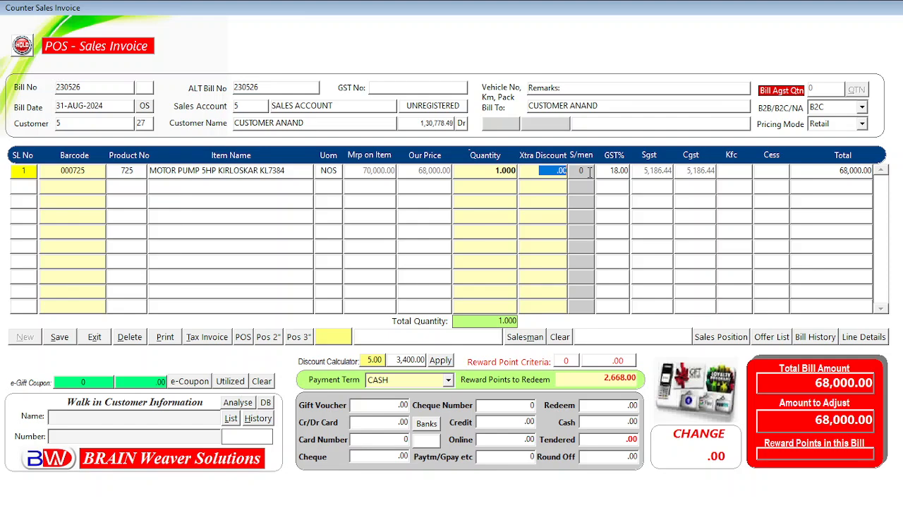
# Step: Choose GOKUL as the whole bill's salesman from List of Salesman/Broker/Agent
pyautogui.click(529, 338)
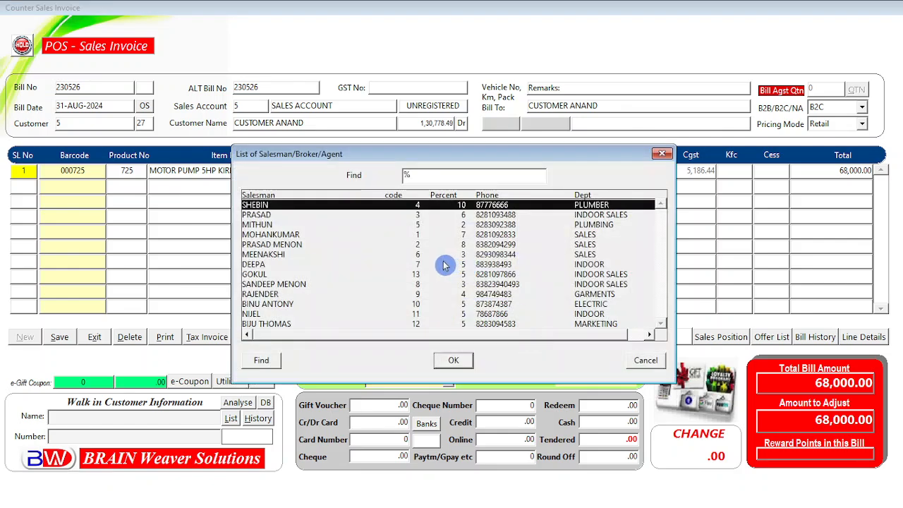
pyautogui.click(263, 274)
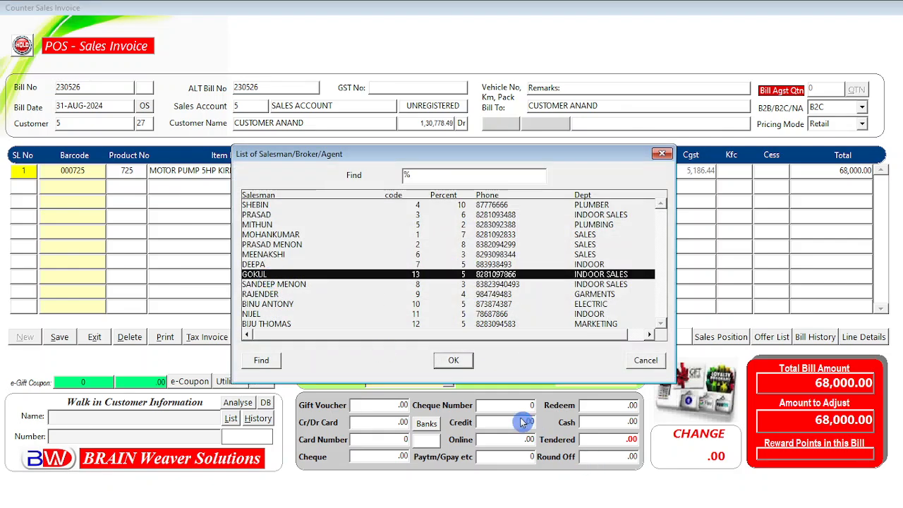
pyautogui.click(456, 361)
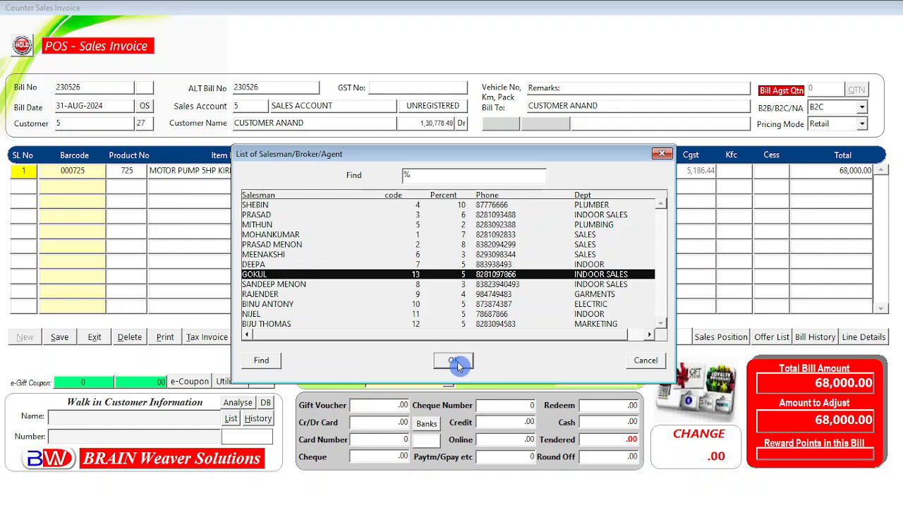
pyautogui.click(456, 361)
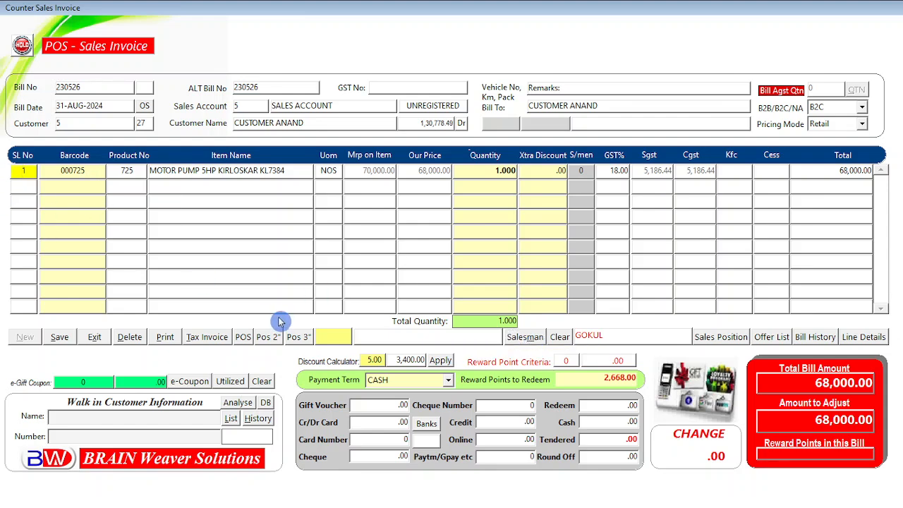
# Step: Set payment term to PAYTM/ONLINE with the full 68,000.00 paid online, leaving .00 change
pyautogui.press('Return')
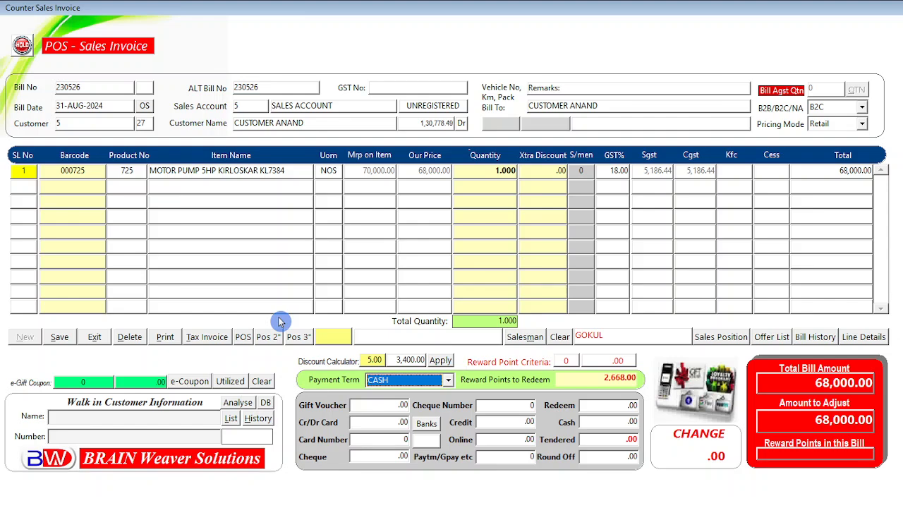
pyautogui.hotkey('alt', 'Down')
pyautogui.press('Down')
pyautogui.press('Down')
pyautogui.press('Down')
pyautogui.press('Down')
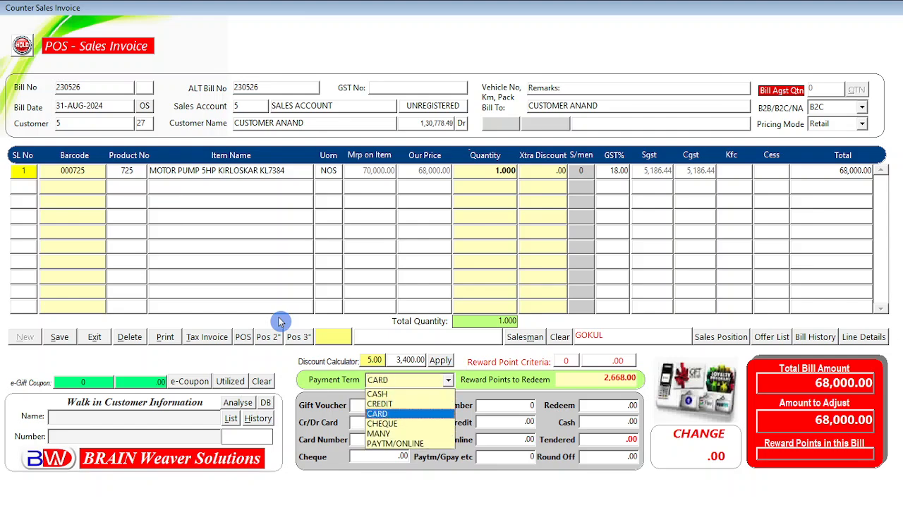
pyautogui.press('Down')
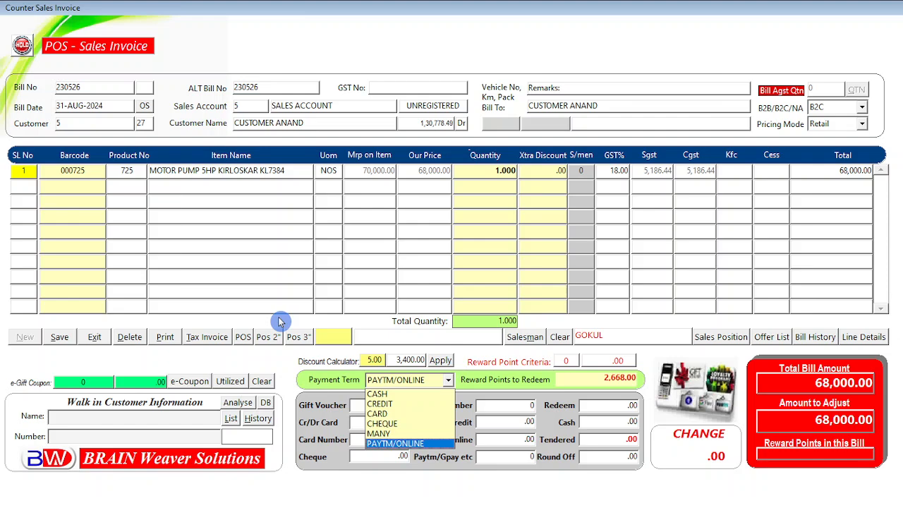
pyautogui.press('Return')
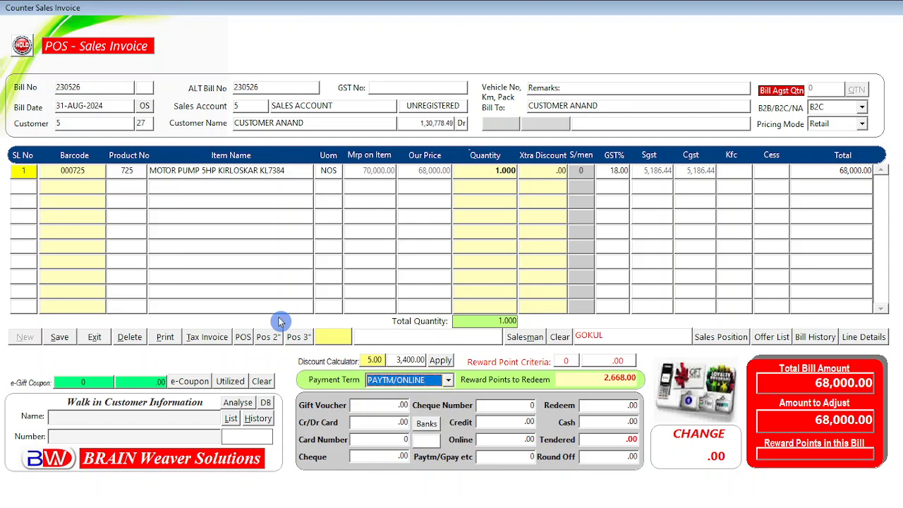
pyautogui.press('Return')
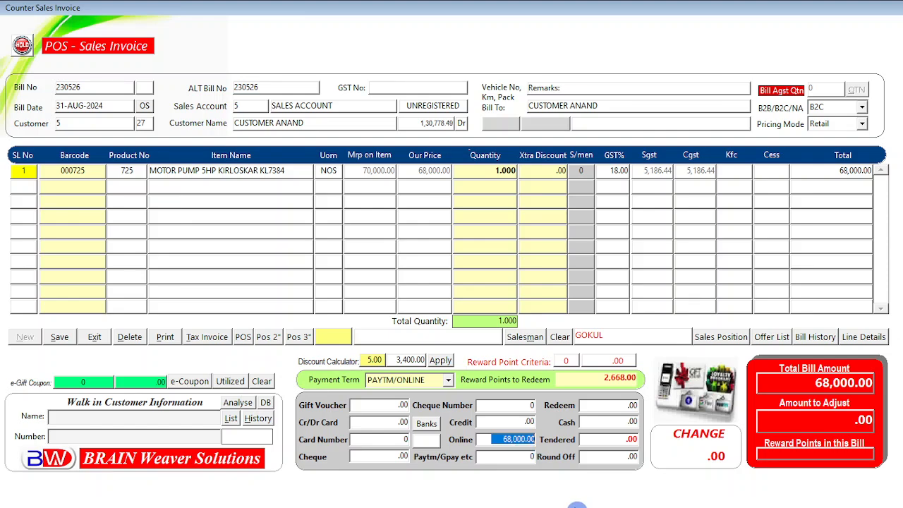
pyautogui.press('Return')
pyautogui.press('Return')
pyautogui.press('Return')
pyautogui.press('Return')
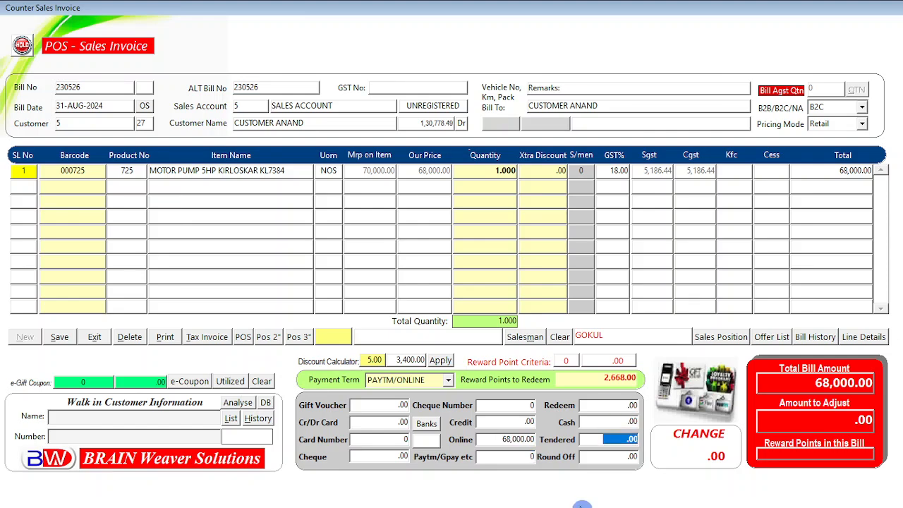
pyautogui.press('Return')
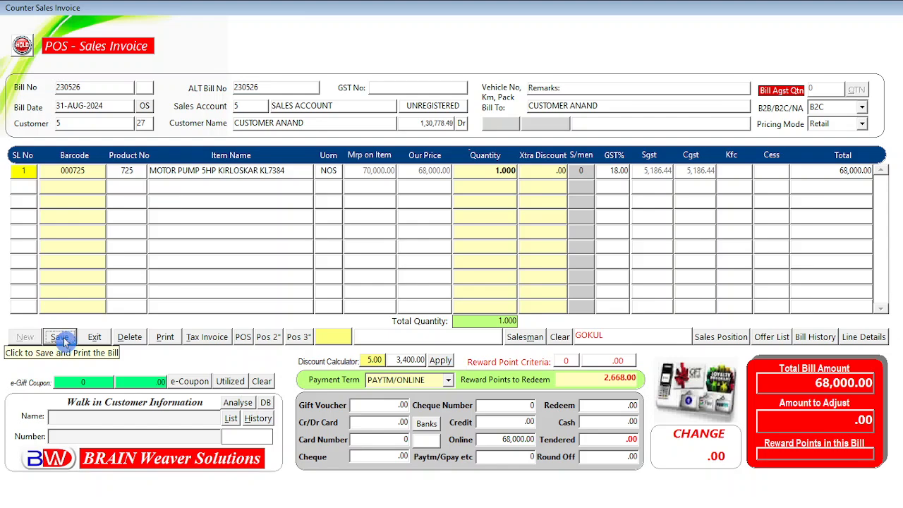
# Step: Save the bill and view its A4 tax invoice preview, 68,000.00 grand total, full screen
pyautogui.click(63, 340)
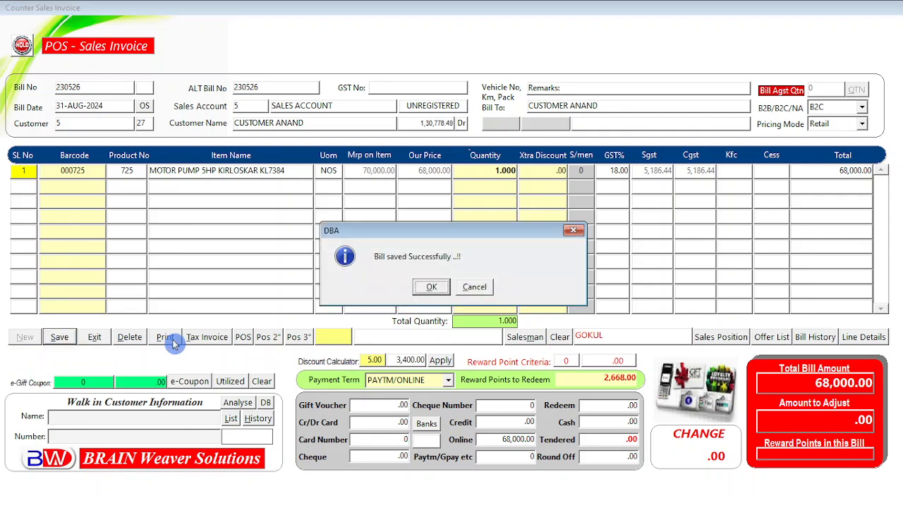
pyautogui.click(428, 290)
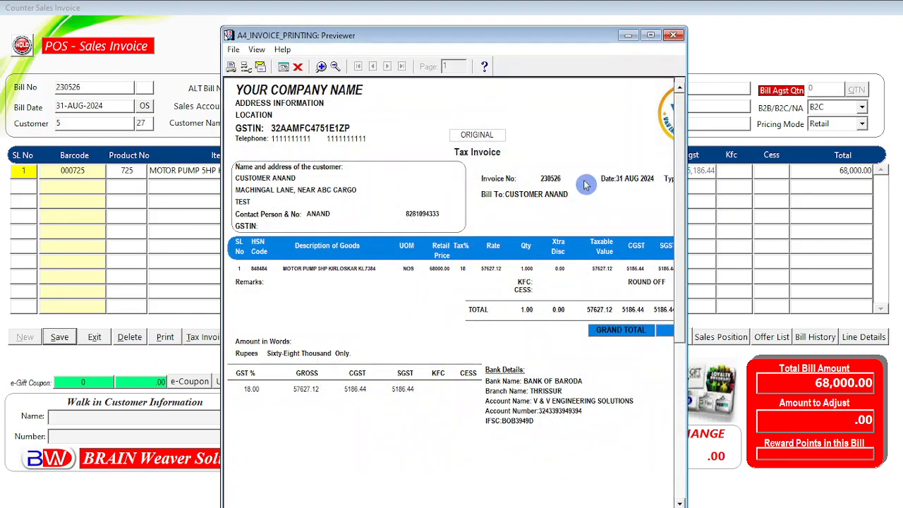
pyautogui.click(650, 34)
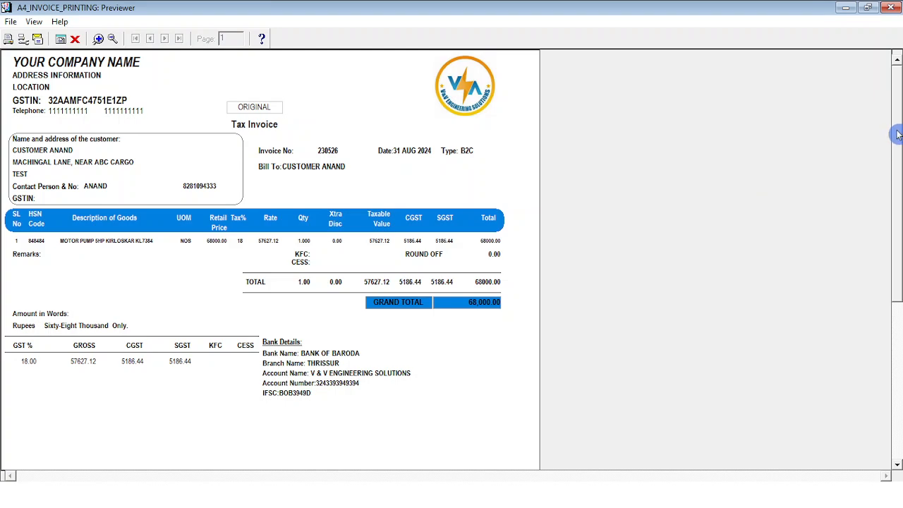
pyautogui.moveTo(895, 137)
pyautogui.mouseDown()
pyautogui.moveTo(896, 373)
pyautogui.moveTo(897, 113)
pyautogui.mouseUp()
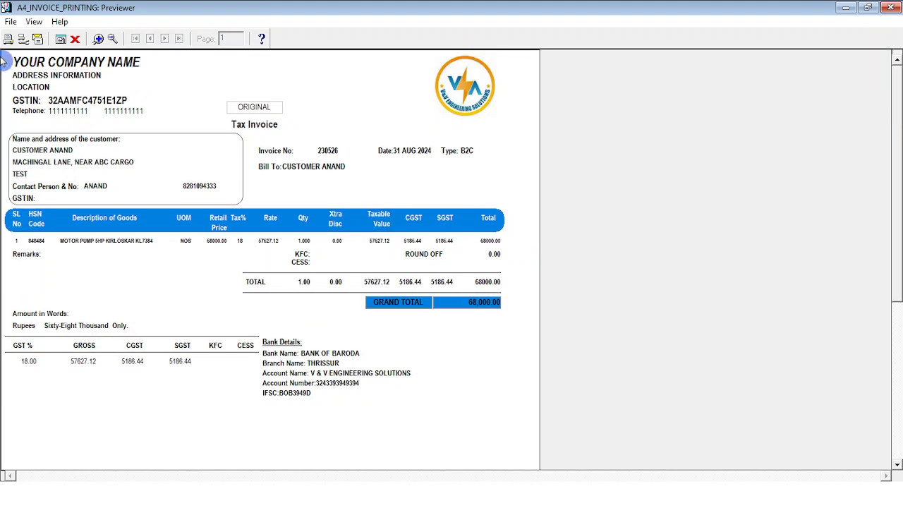
pyautogui.click(11, 21)
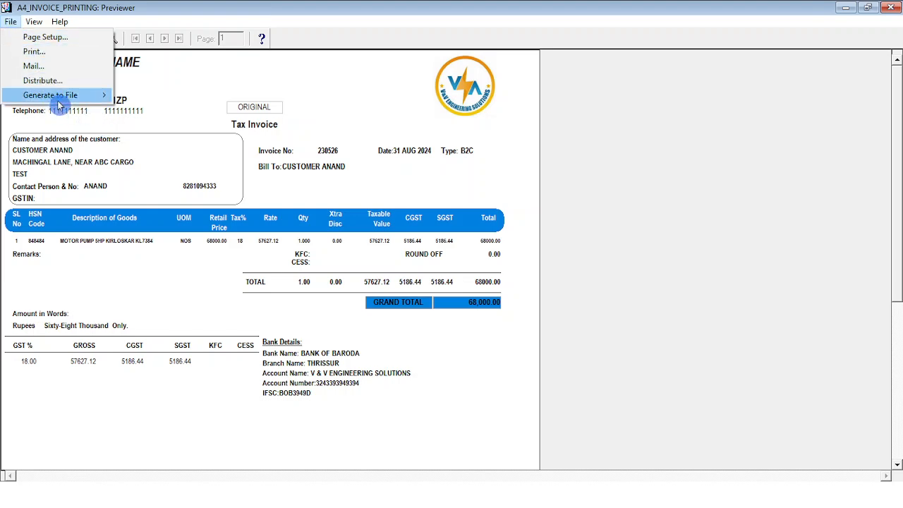
pyautogui.moveTo(107, 103)
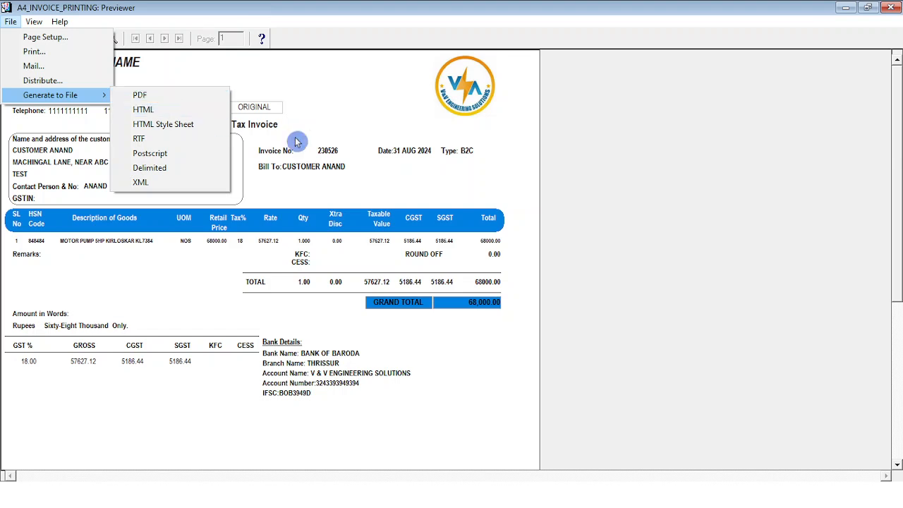
pyautogui.click(318, 146)
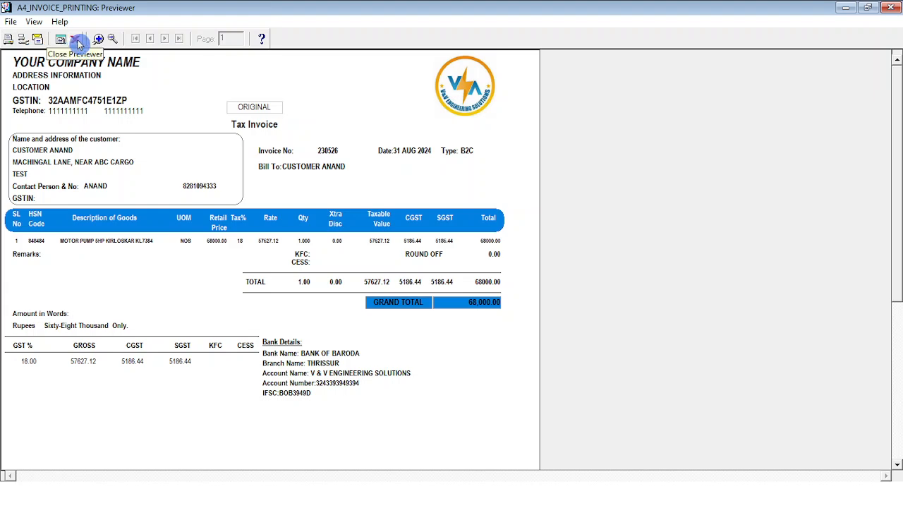
pyautogui.click(112, 40)
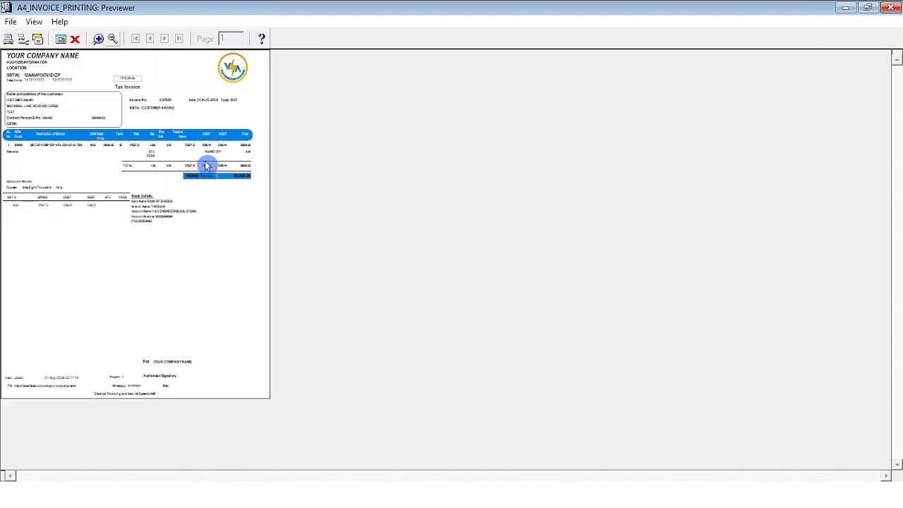
pyautogui.click(99, 40)
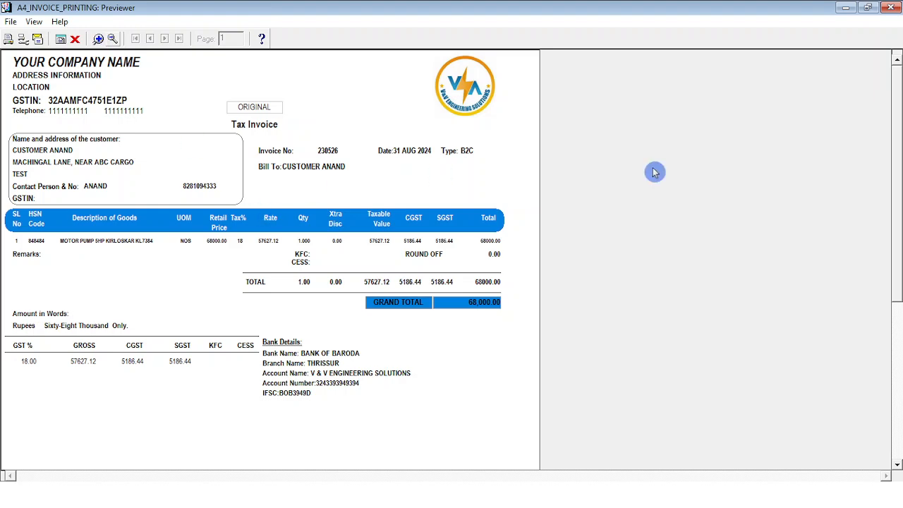
pyautogui.moveTo(899, 177)
pyautogui.mouseDown()
pyautogui.moveTo(898, 348)
pyautogui.moveTo(898, 166)
pyautogui.mouseUp()
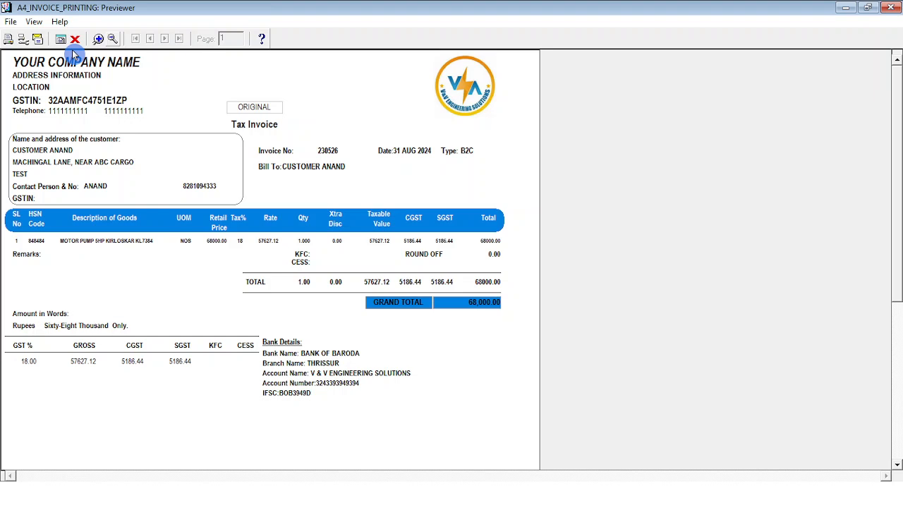
pyautogui.click(113, 41)
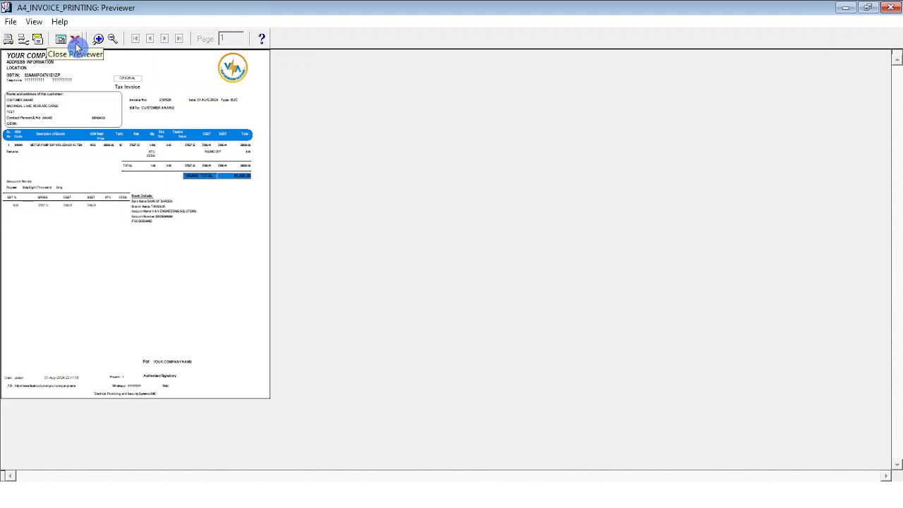
# Step: Close the preview and review today's sales: Total 146922, Cash 10922, Online 136000
pyautogui.click(76, 41)
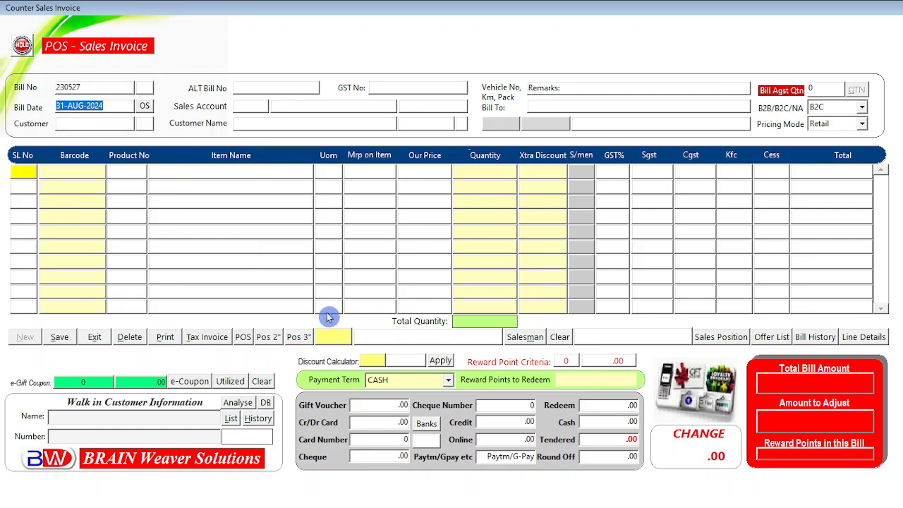
pyautogui.click(720, 340)
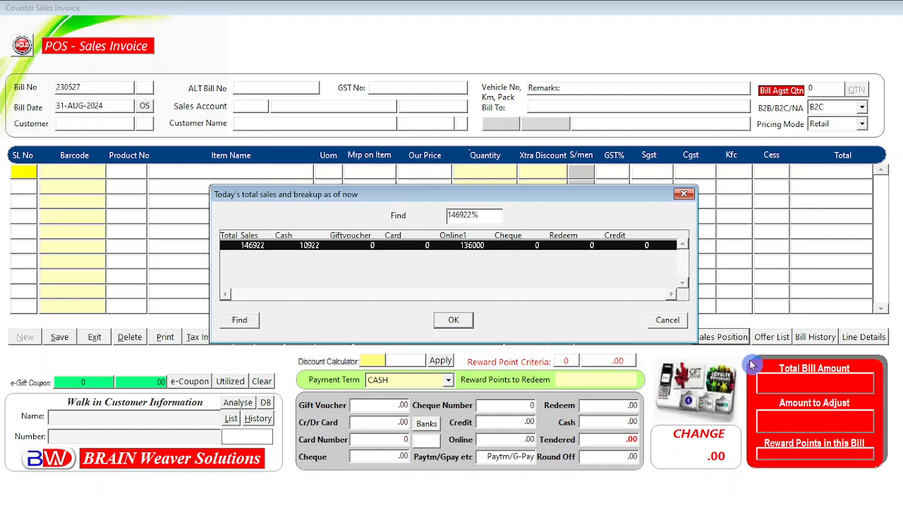
pyautogui.click(668, 319)
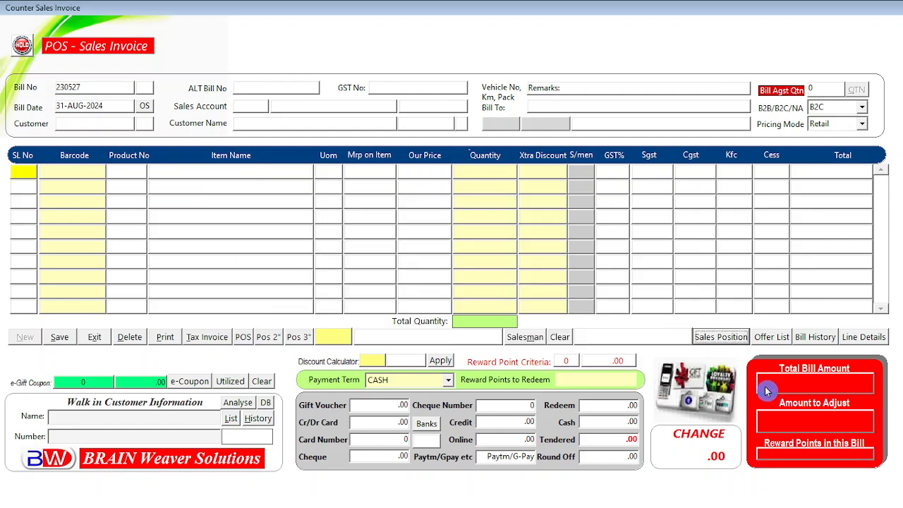
pyautogui.click(811, 336)
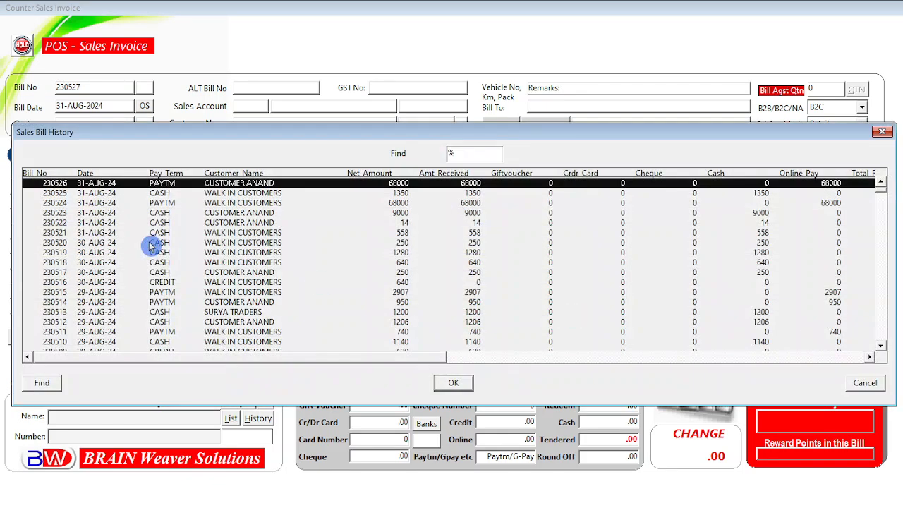
pyautogui.click(68, 212)
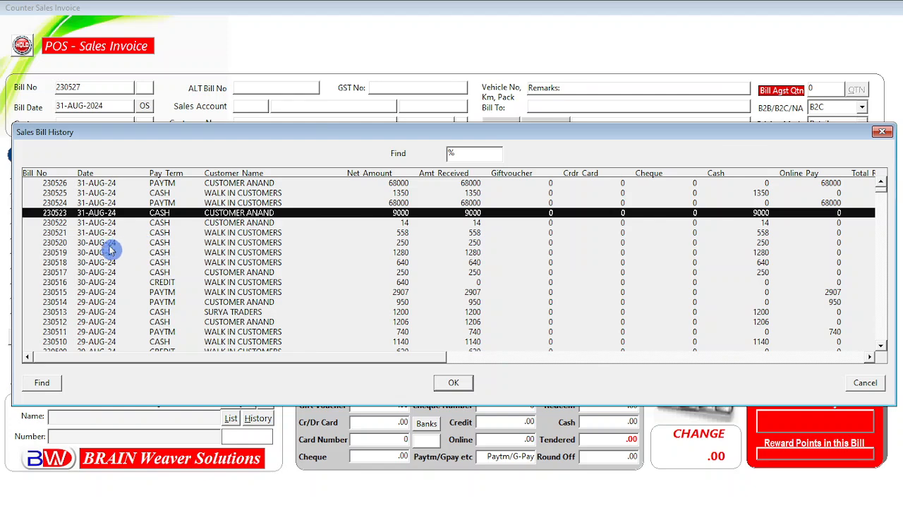
pyautogui.click(102, 233)
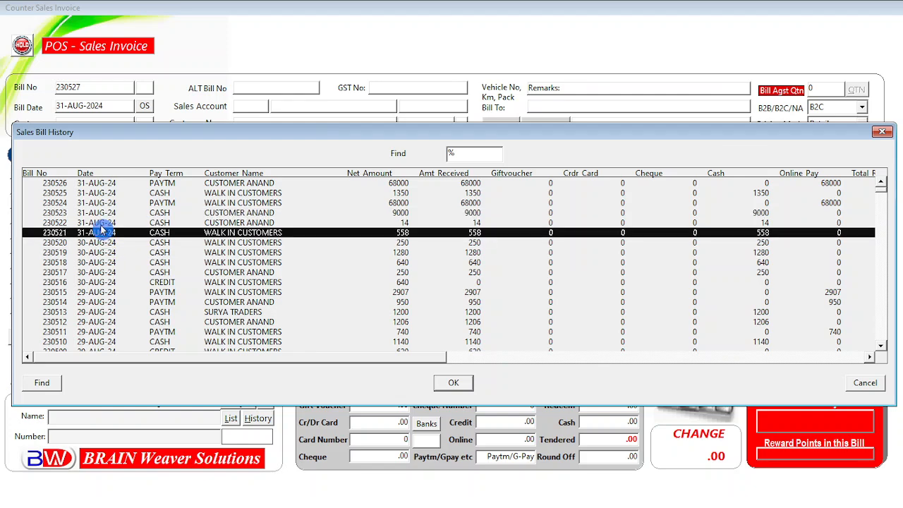
pyautogui.click(103, 223)
pyautogui.click(102, 213)
pyautogui.click(103, 204)
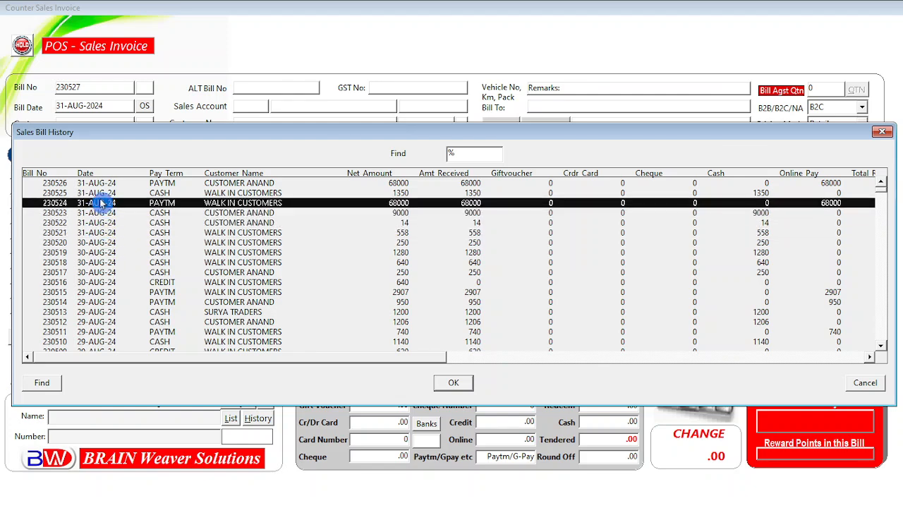
pyautogui.click(102, 193)
pyautogui.click(102, 184)
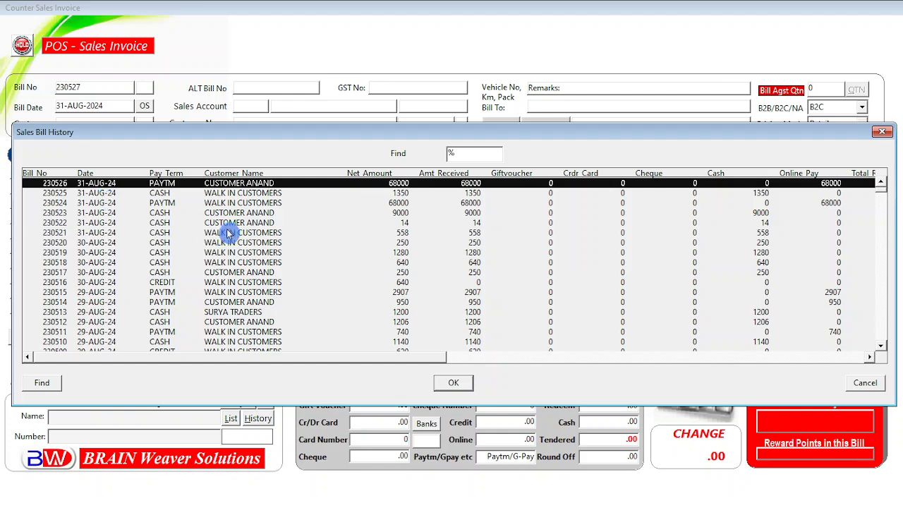
pyautogui.click(163, 194)
pyautogui.click(169, 203)
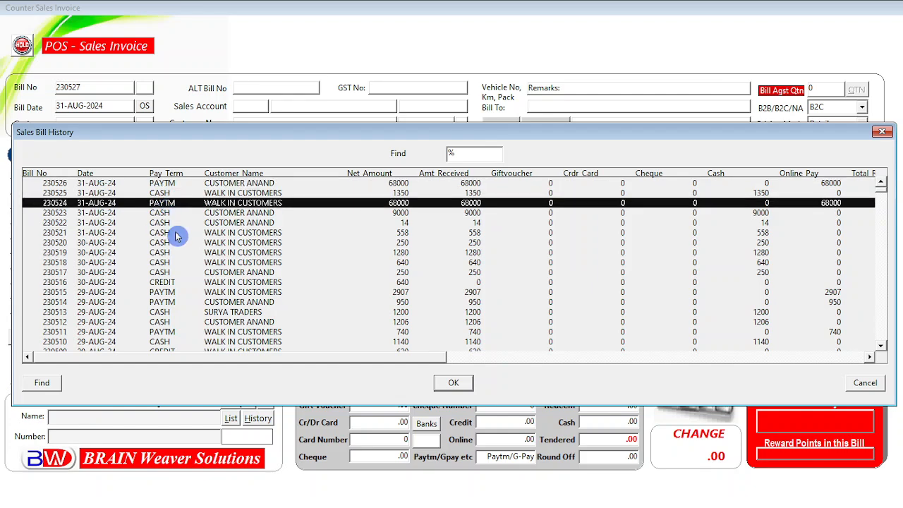
pyautogui.click(177, 235)
pyautogui.click(236, 213)
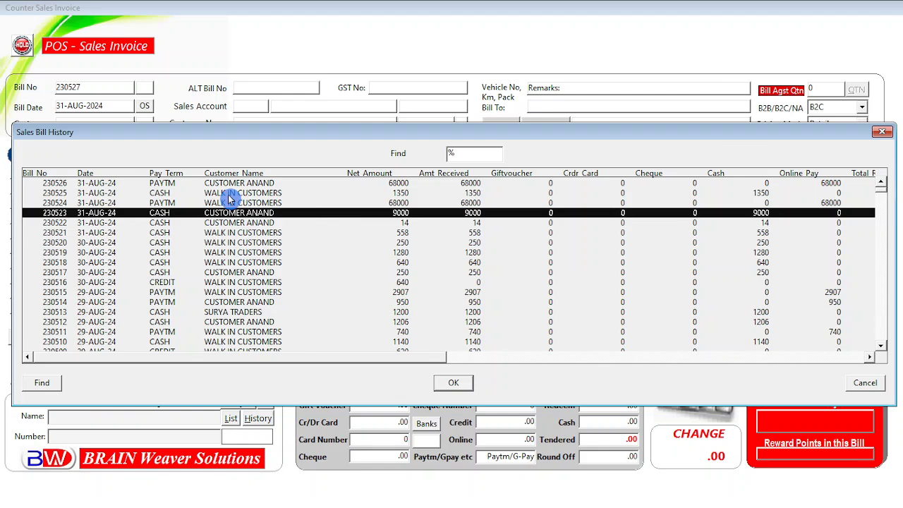
pyautogui.click(233, 193)
pyautogui.click(233, 183)
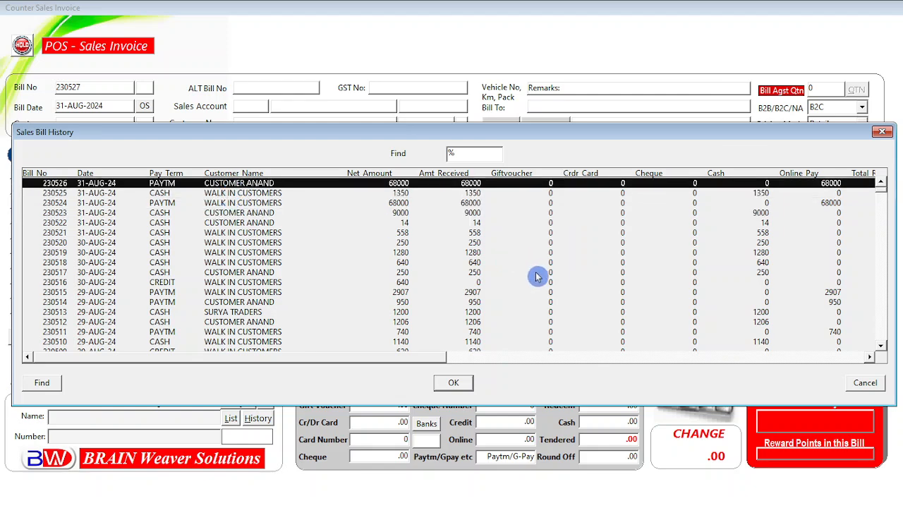
pyautogui.click(241, 212)
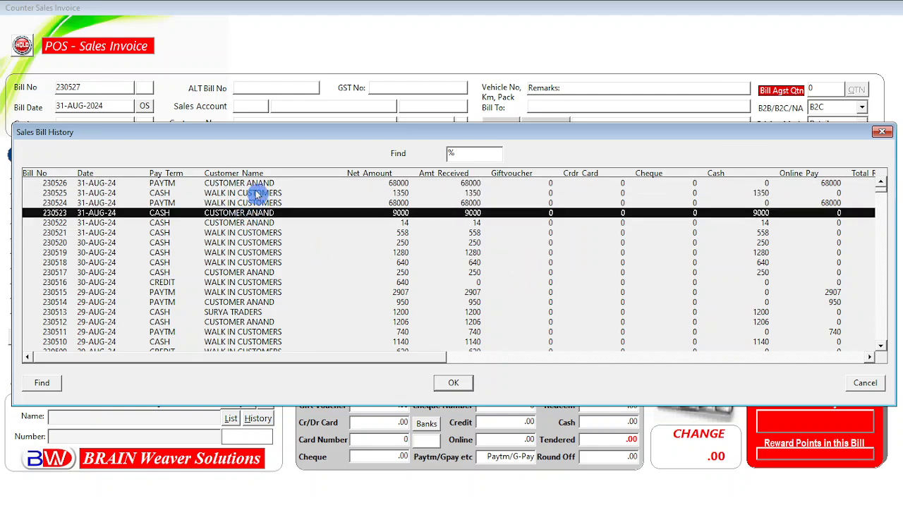
pyautogui.click(260, 194)
pyautogui.click(396, 185)
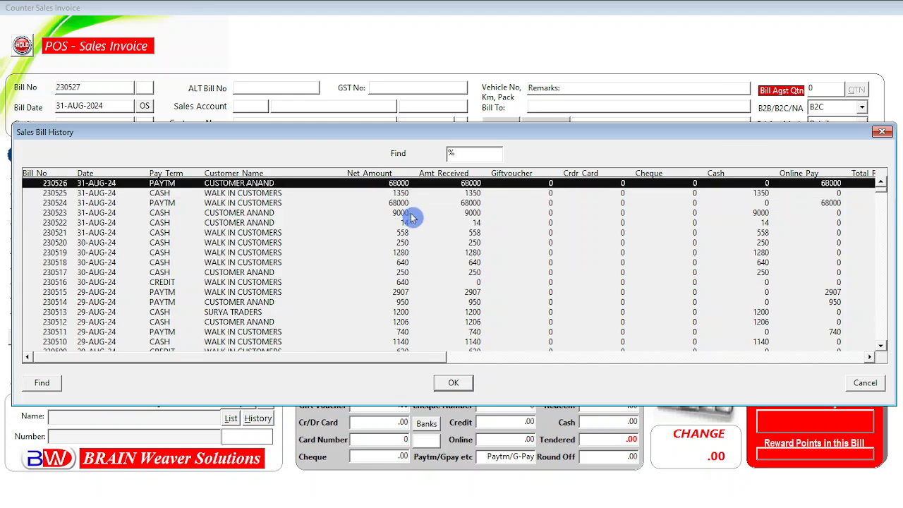
pyautogui.click(863, 383)
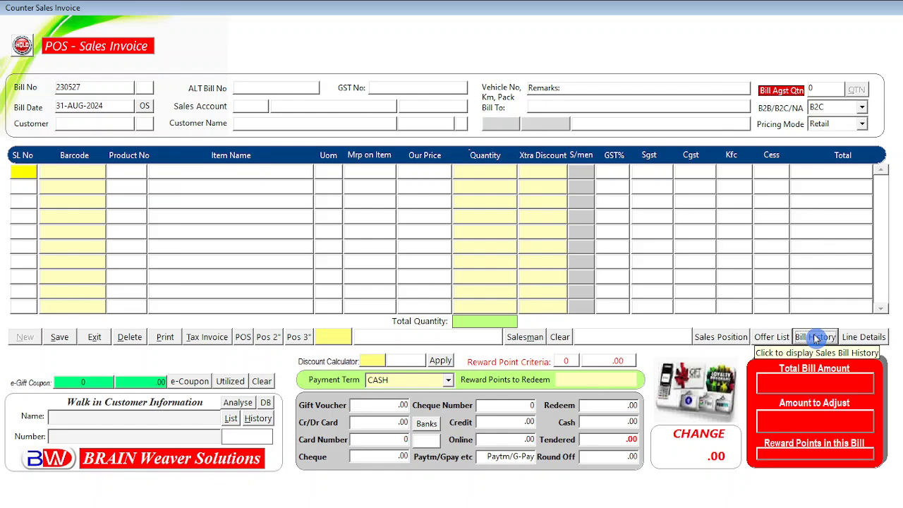
# Step: Browse Line Details for bills 230524–230526, then exit the POS invoice form
pyautogui.click(866, 337)
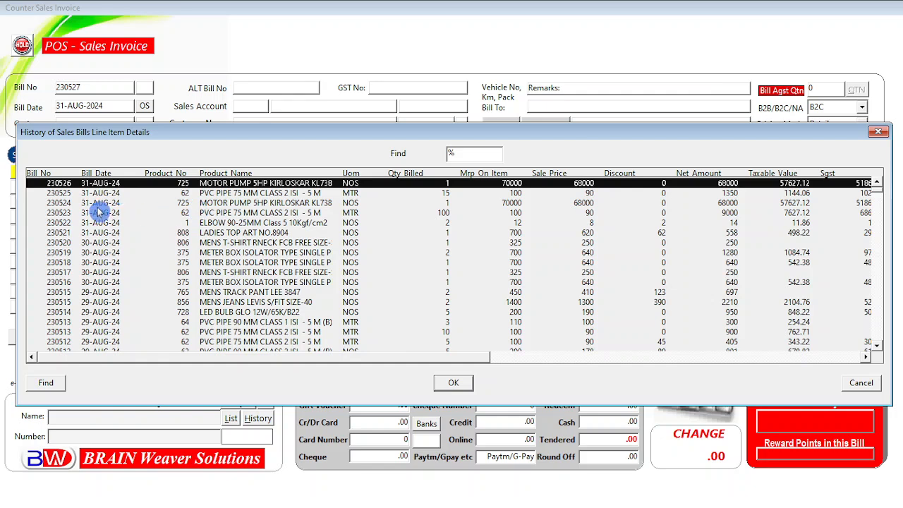
pyautogui.click(99, 203)
pyautogui.click(100, 193)
pyautogui.click(106, 183)
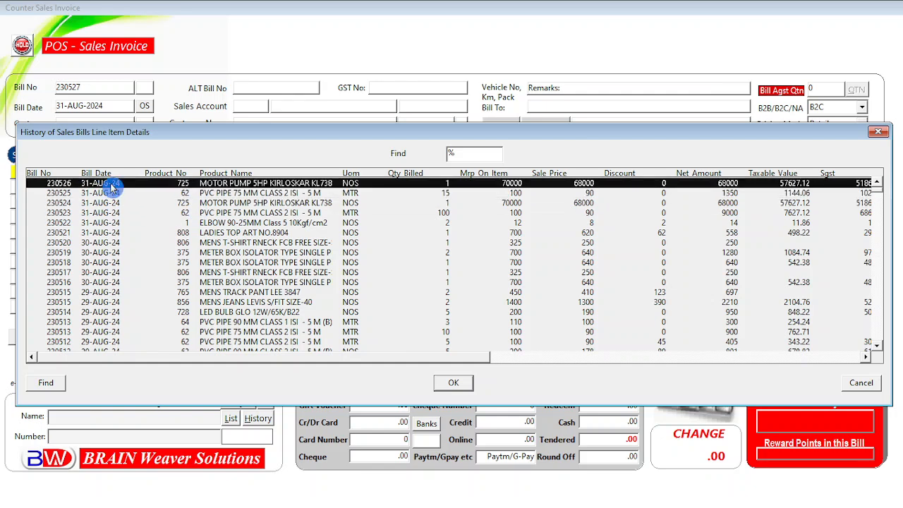
pyautogui.click(207, 203)
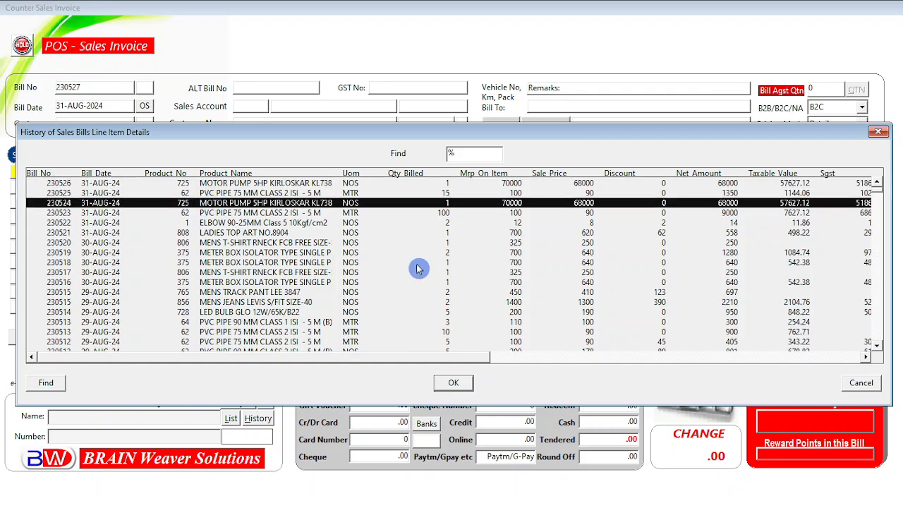
pyautogui.click(298, 192)
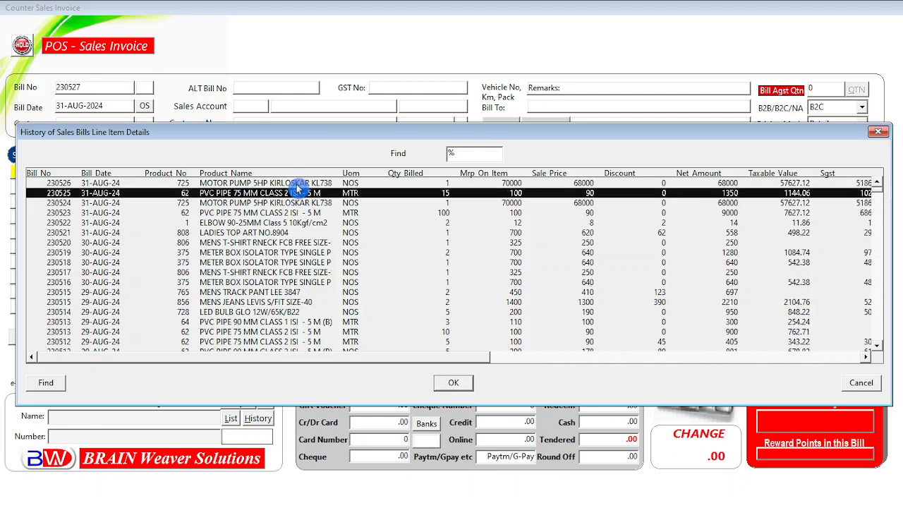
pyautogui.click(297, 185)
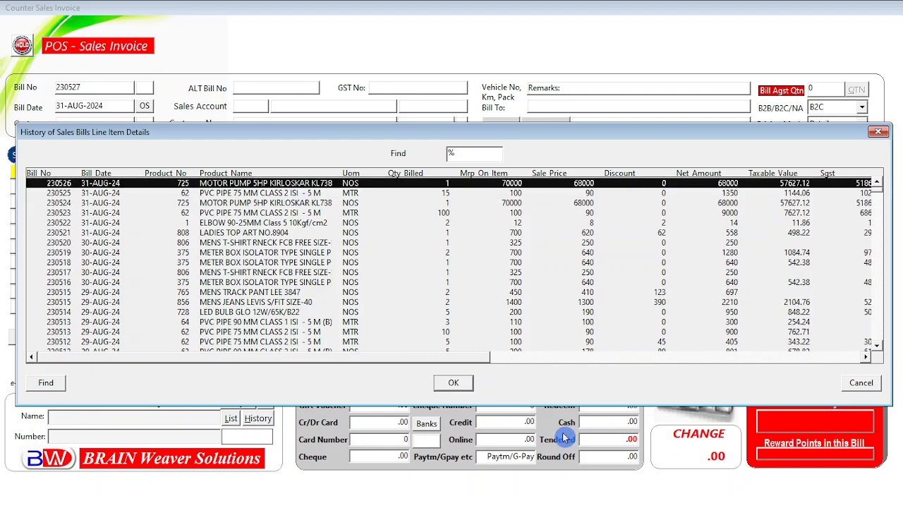
pyautogui.moveTo(460, 360)
pyautogui.mouseDown()
pyautogui.moveTo(780, 365)
pyautogui.moveTo(465, 365)
pyautogui.mouseUp()
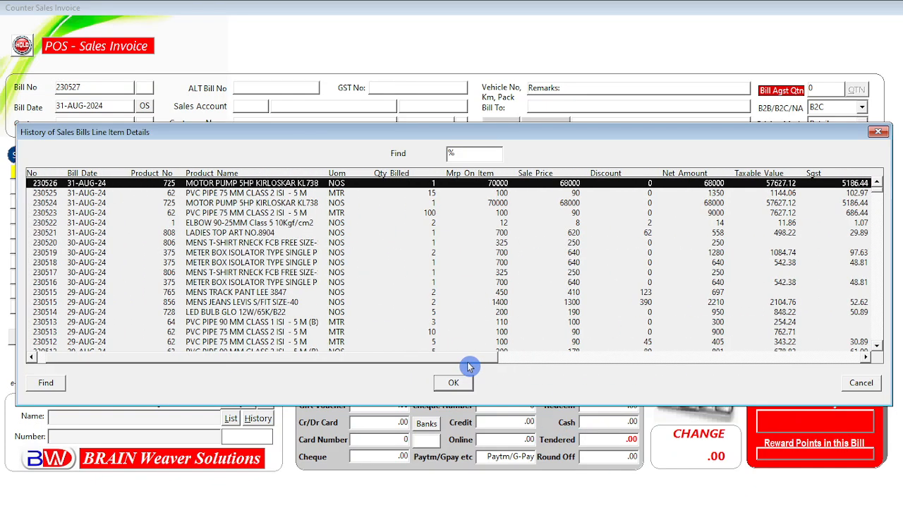
pyautogui.click(849, 388)
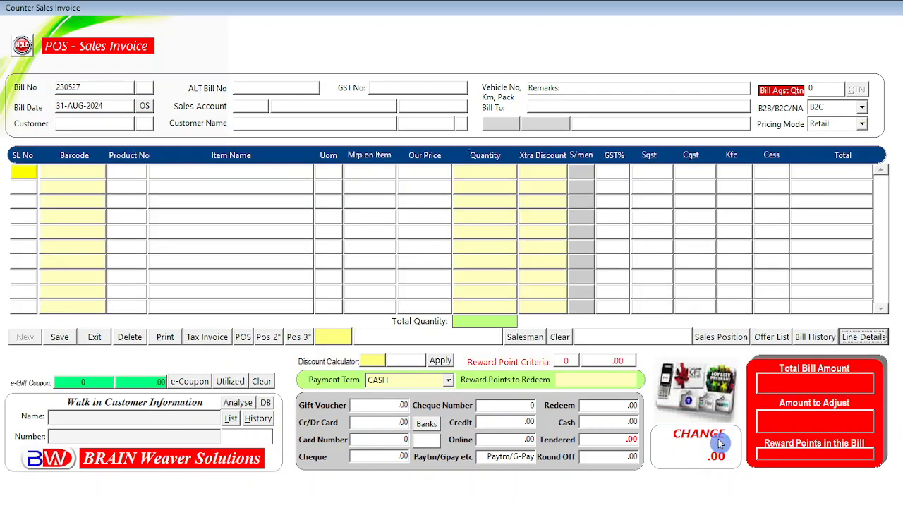
pyautogui.click(97, 337)
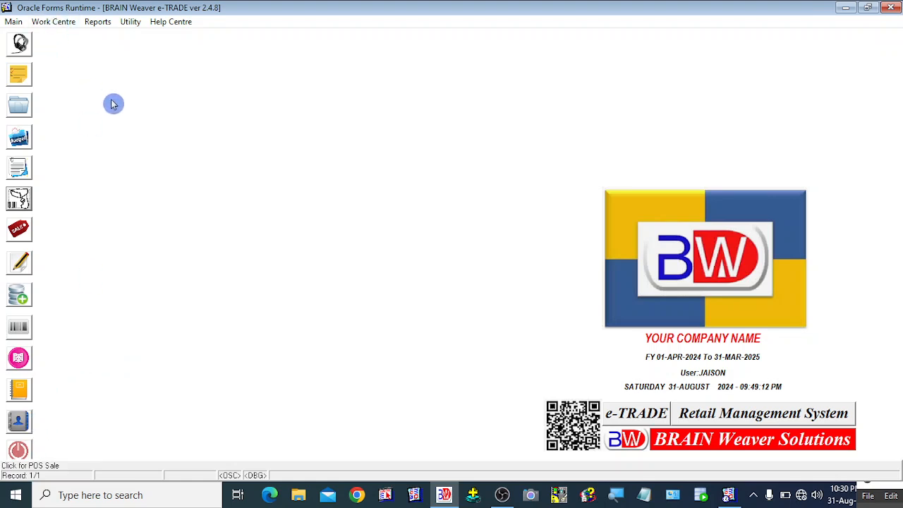
# Step: Open the Journal Register listing 470 entries from 01-AUG-2024, totals 5,27,060.00
pyautogui.click(98, 25)
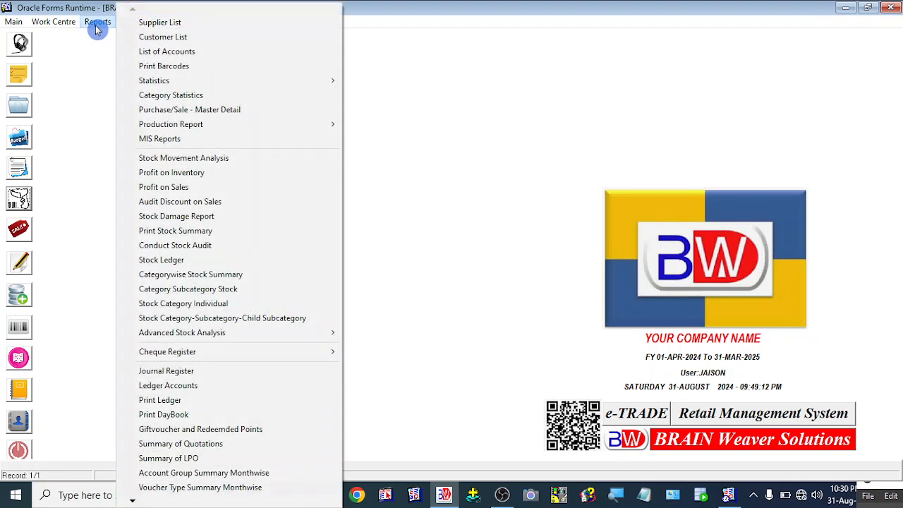
pyautogui.click(180, 430)
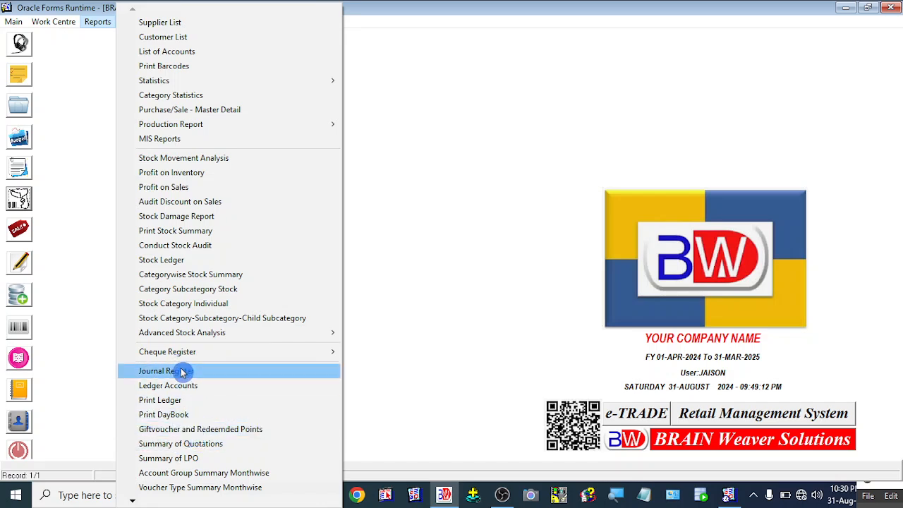
pyautogui.click(97, 358)
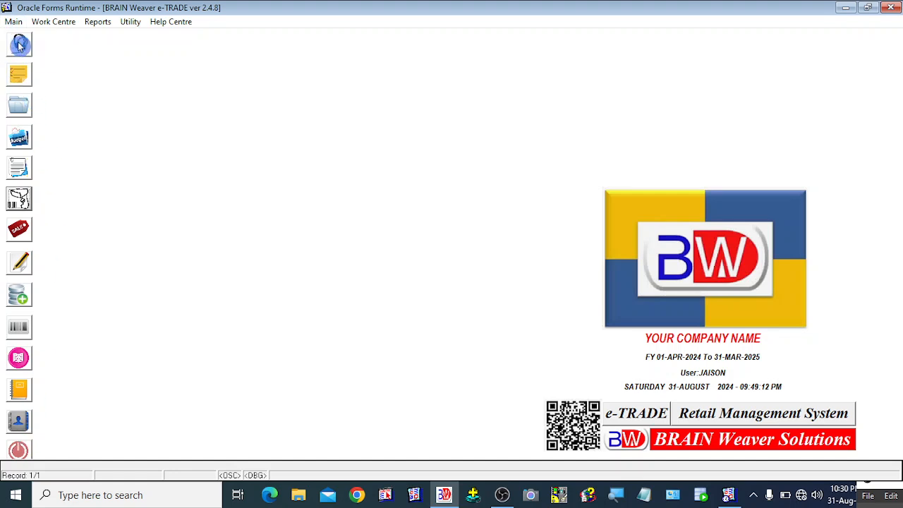
pyautogui.click(19, 392)
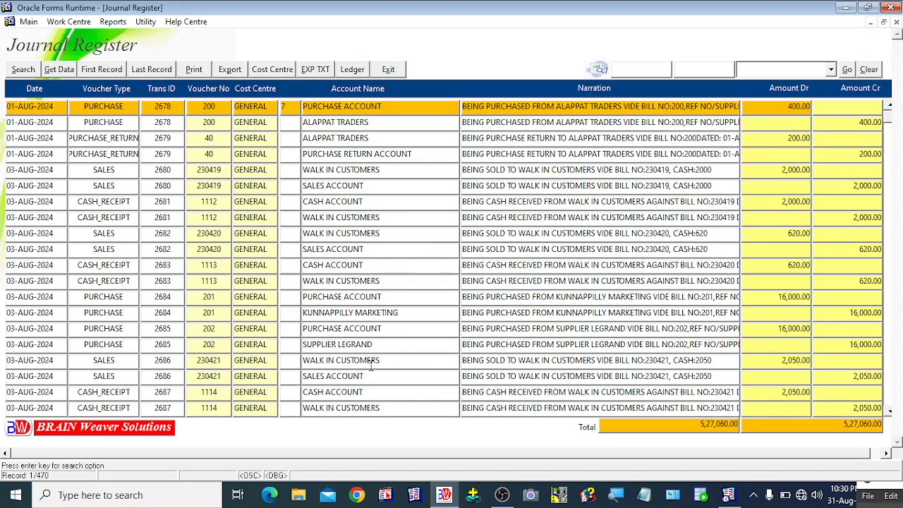
pyautogui.click(151, 69)
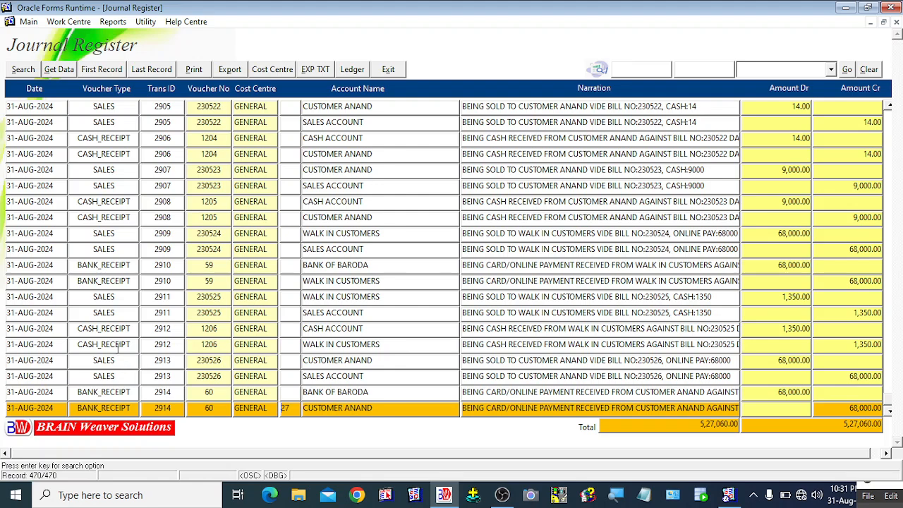
pyautogui.click(155, 346)
pyautogui.click(144, 361)
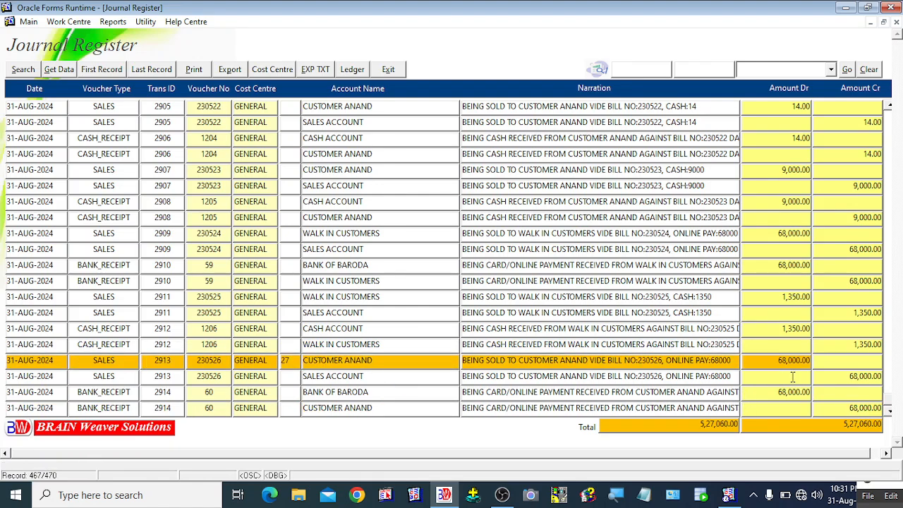
pyautogui.click(119, 376)
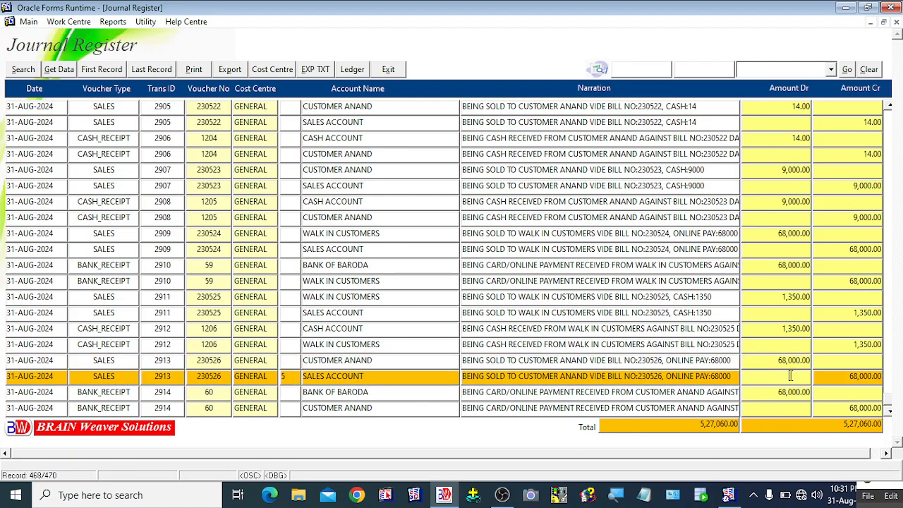
pyautogui.click(500, 359)
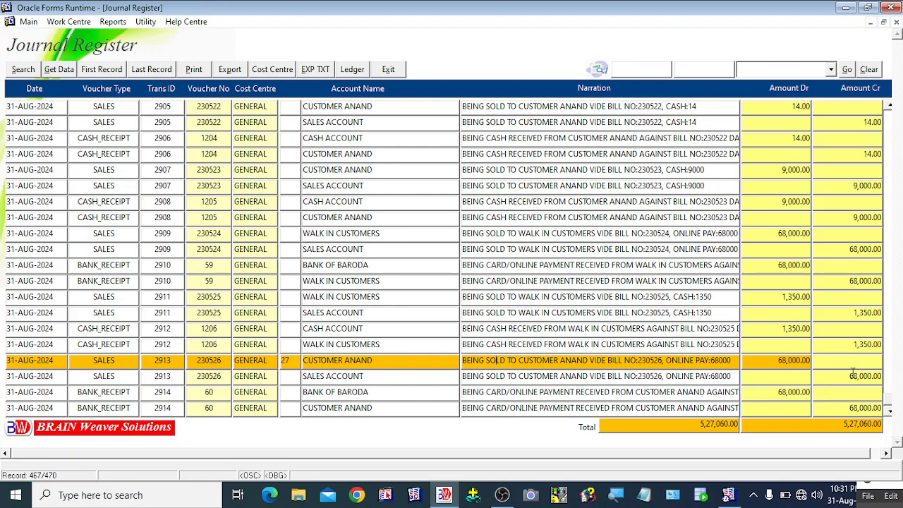
pyautogui.click(344, 376)
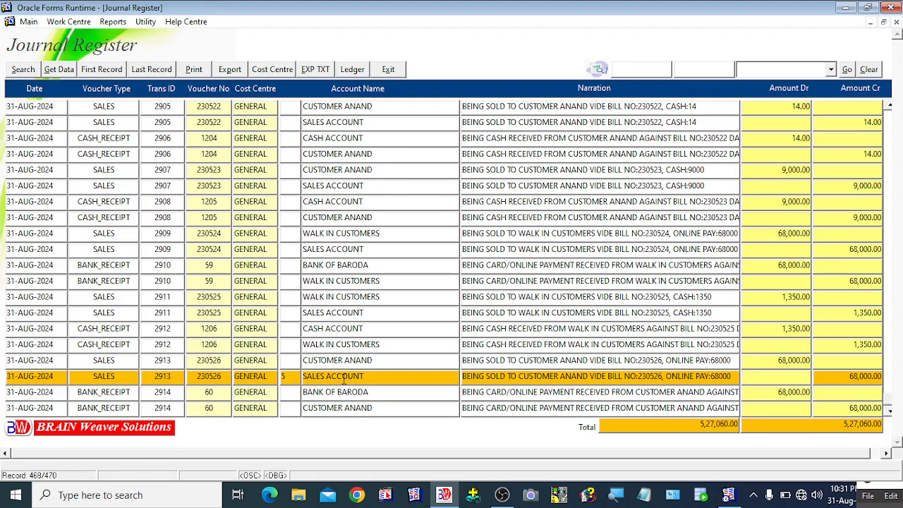
pyautogui.click(349, 361)
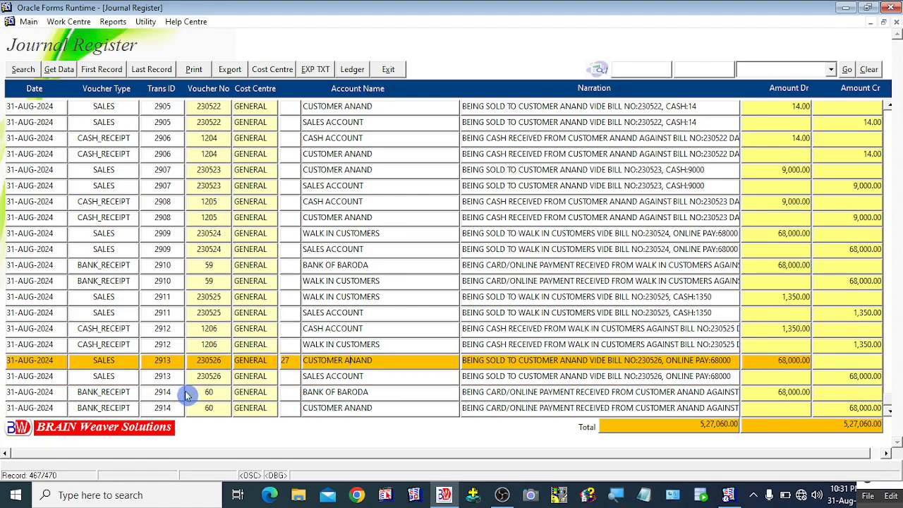
pyautogui.click(107, 378)
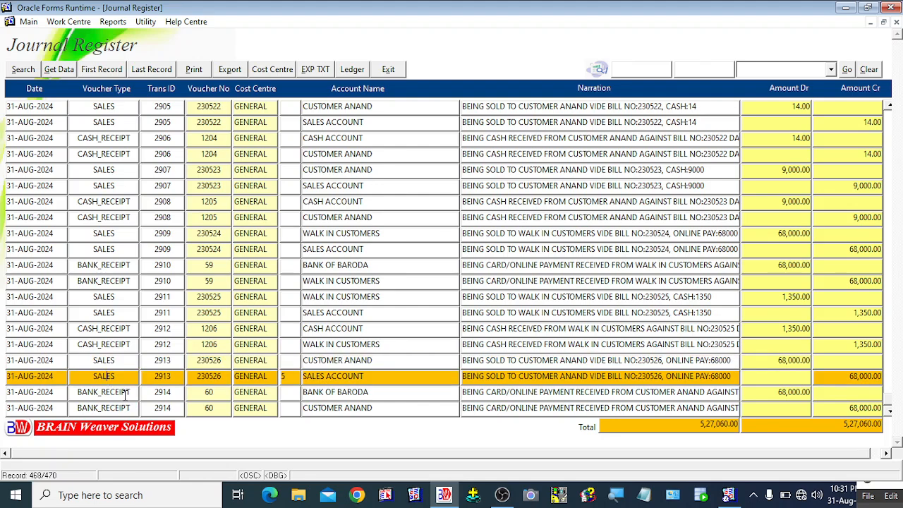
pyautogui.click(138, 406)
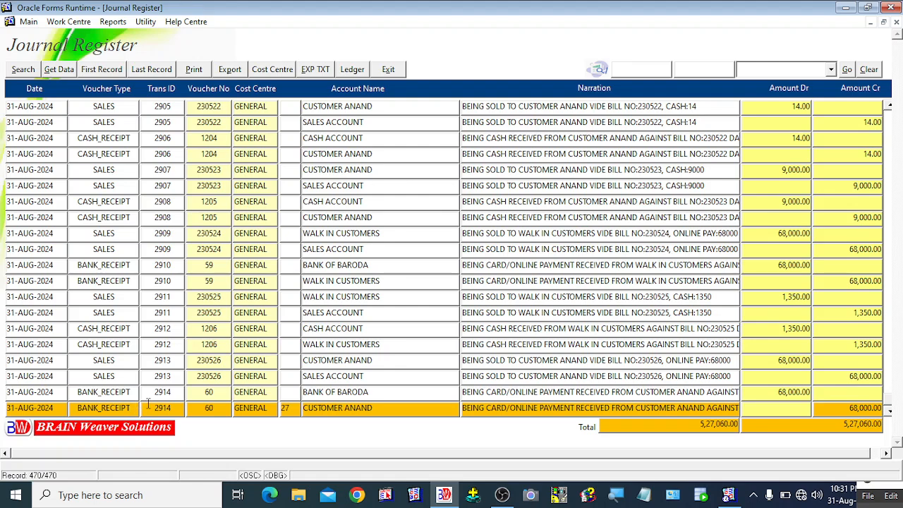
pyautogui.click(114, 394)
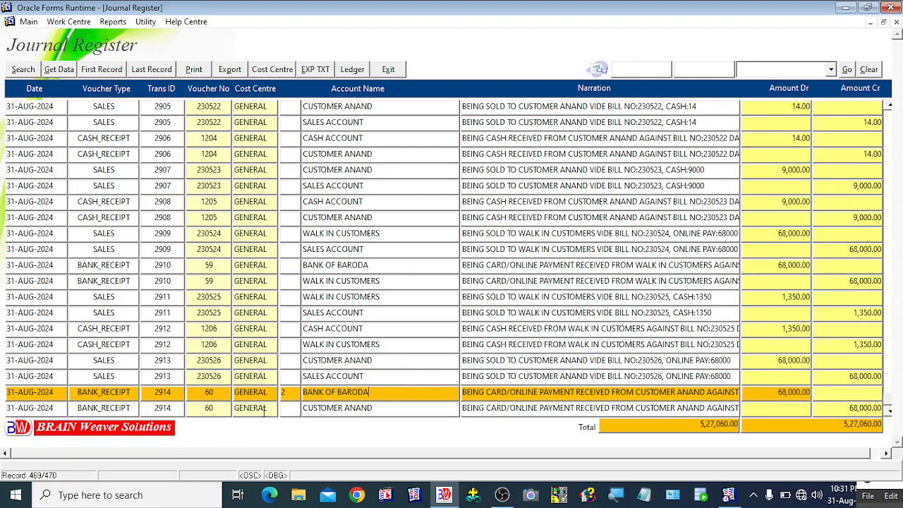
pyautogui.click(355, 409)
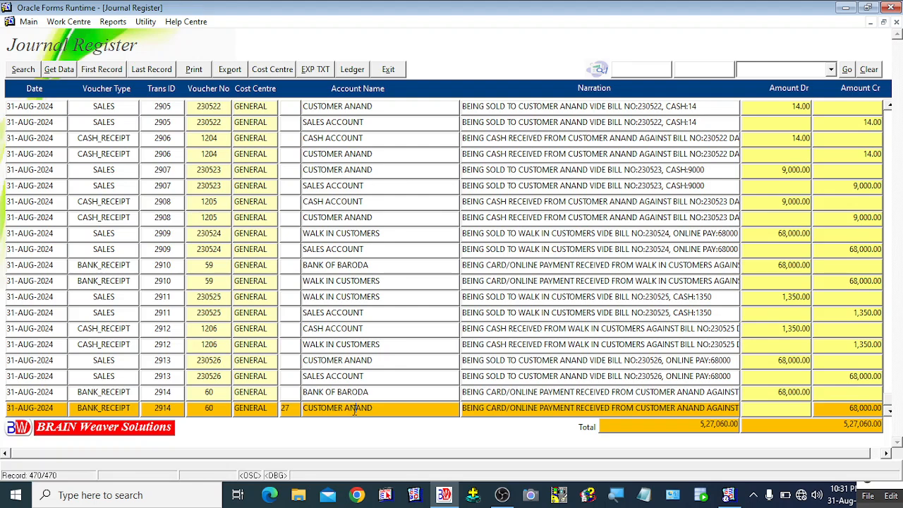
pyautogui.click(337, 394)
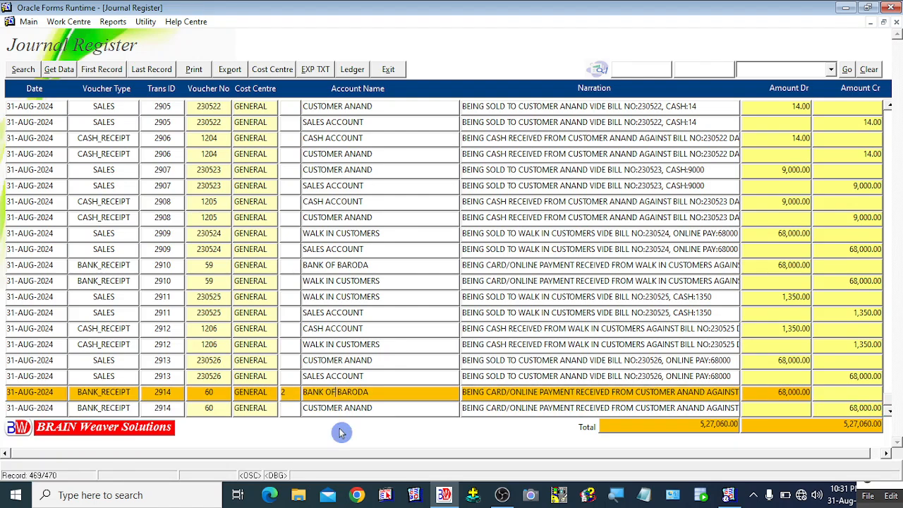
pyautogui.click(326, 410)
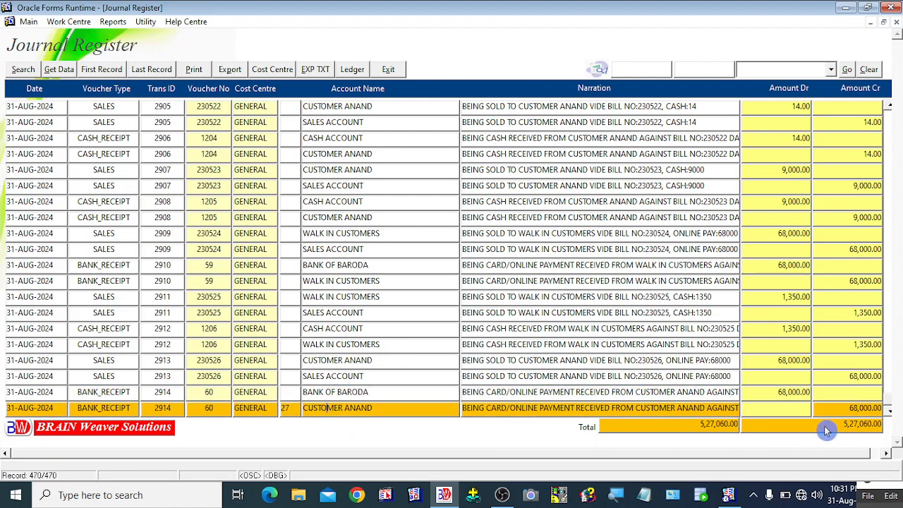
pyautogui.click(179, 390)
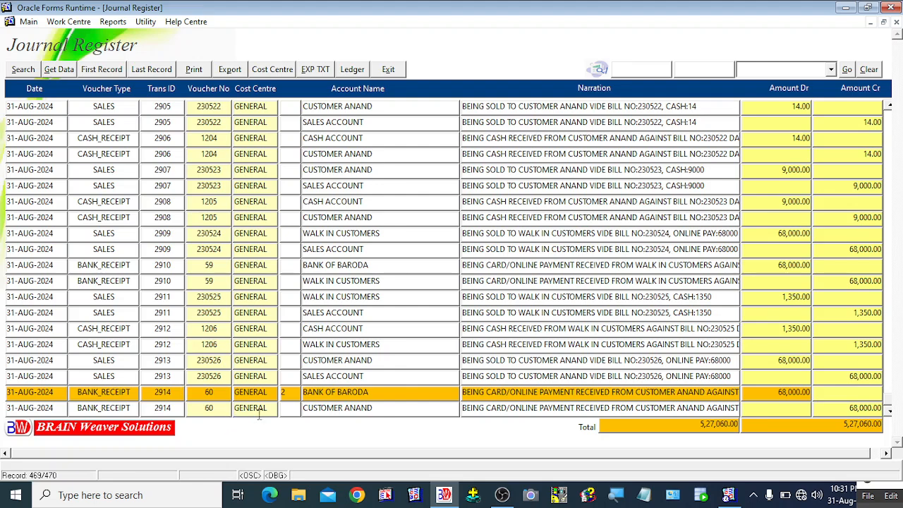
pyautogui.click(290, 407)
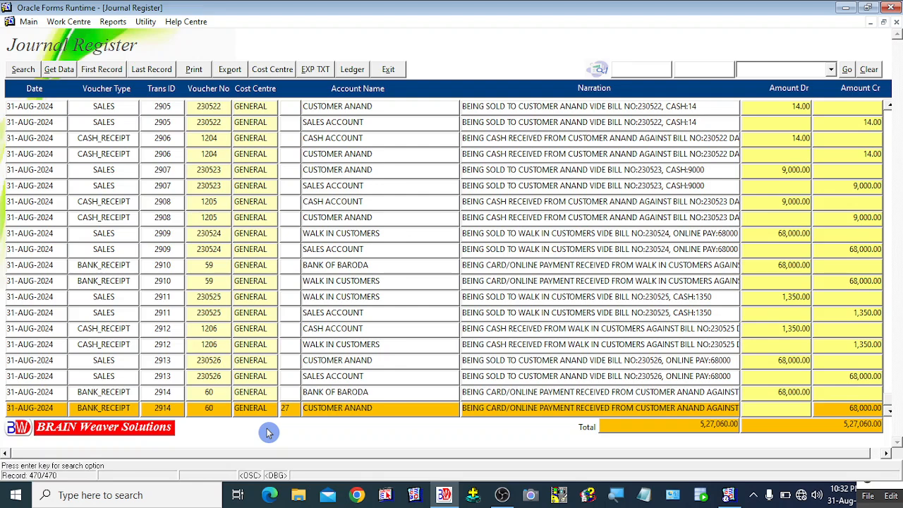
pyautogui.click(208, 393)
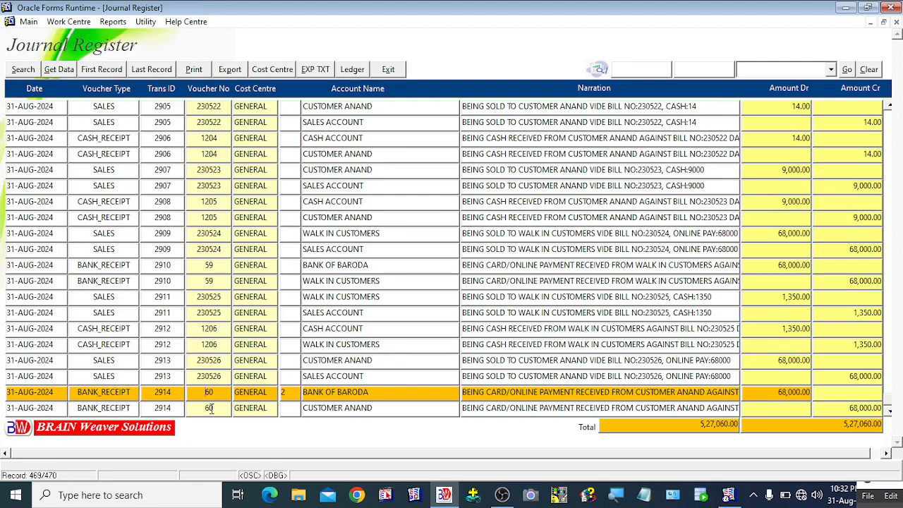
pyautogui.click(174, 410)
pyautogui.click(128, 391)
pyautogui.click(193, 74)
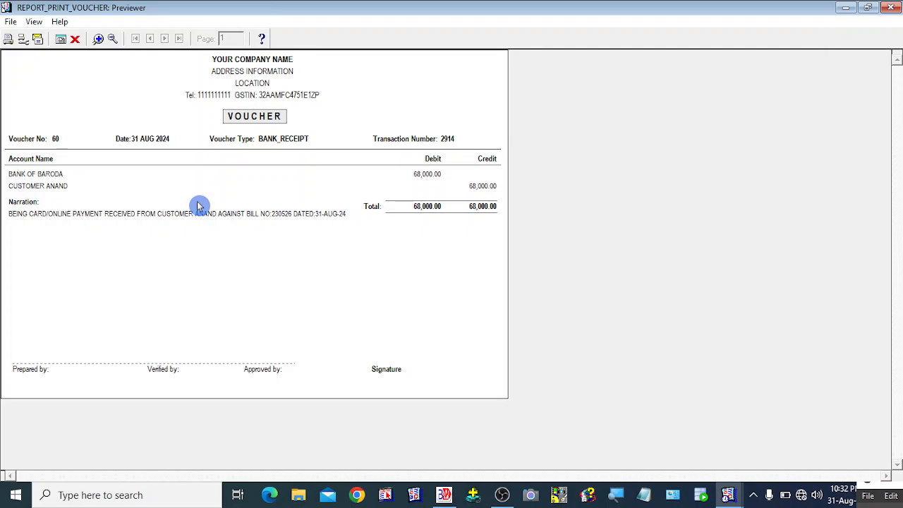
pyautogui.click(76, 42)
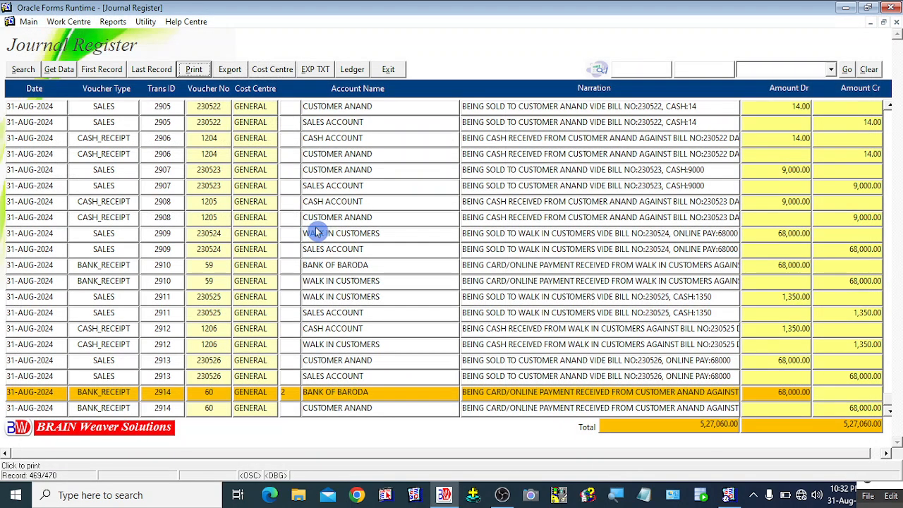
# Step: Close the Journal Register and open the Reports menu down toward Salesman Commission
pyautogui.click(388, 69)
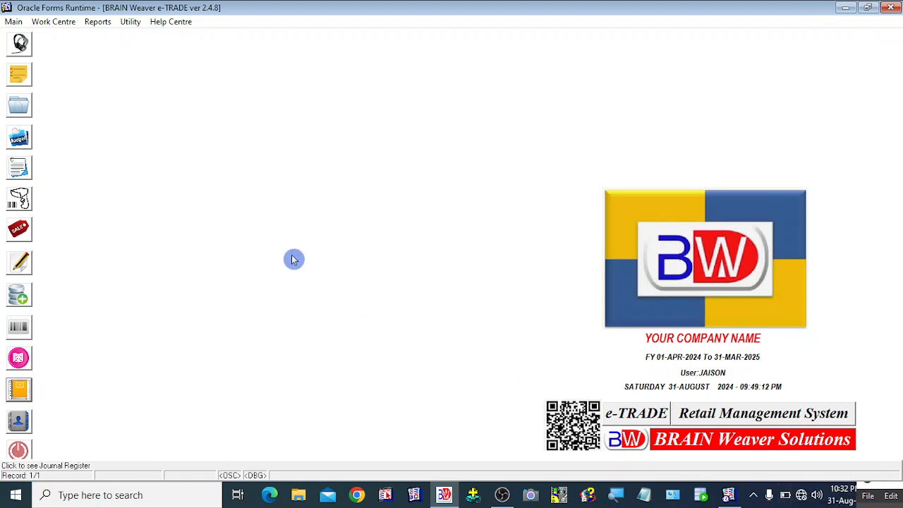
pyautogui.click(879, 492)
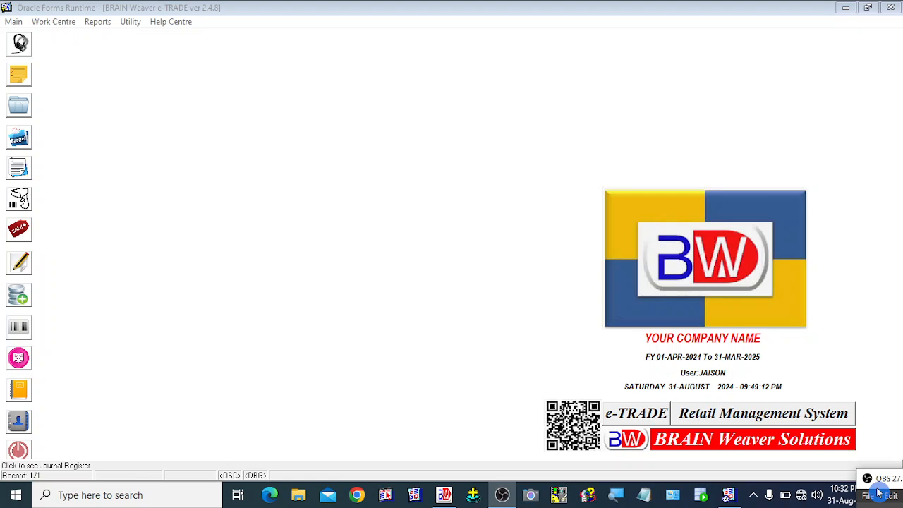
pyautogui.click(272, 281)
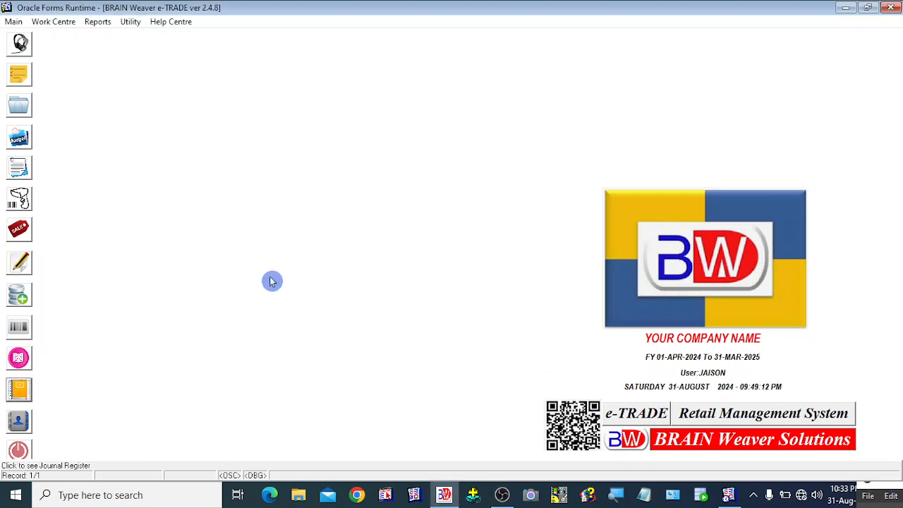
pyautogui.click(99, 22)
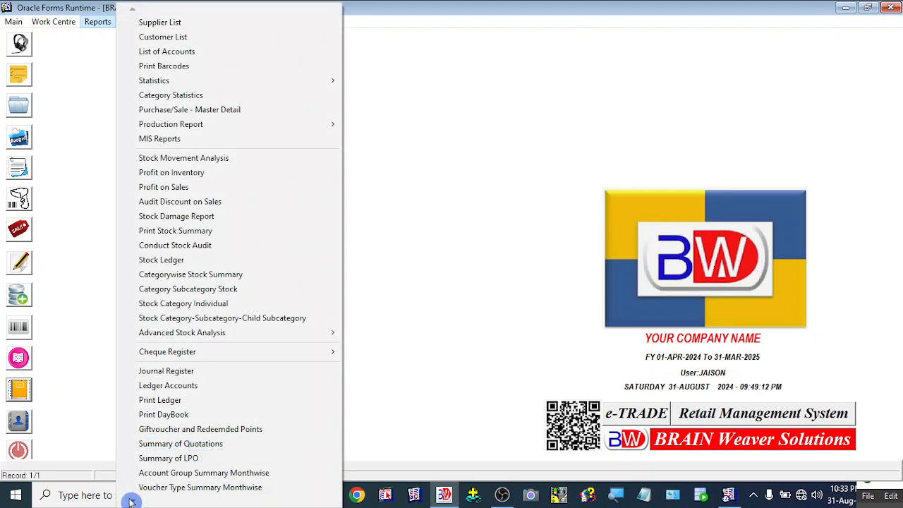
pyautogui.moveTo(131, 501)
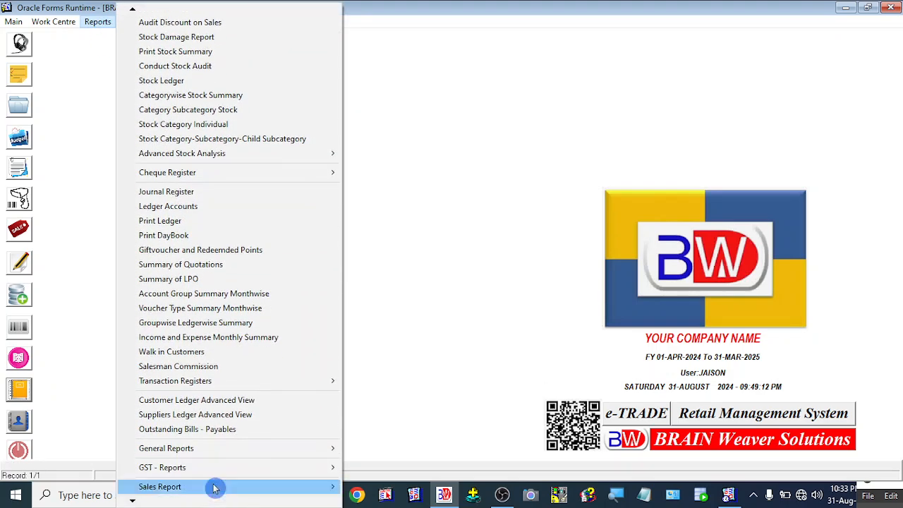
# Step: Open Salesman Commission Details and select the lines for bills 230526 and 230525
pyautogui.click(189, 372)
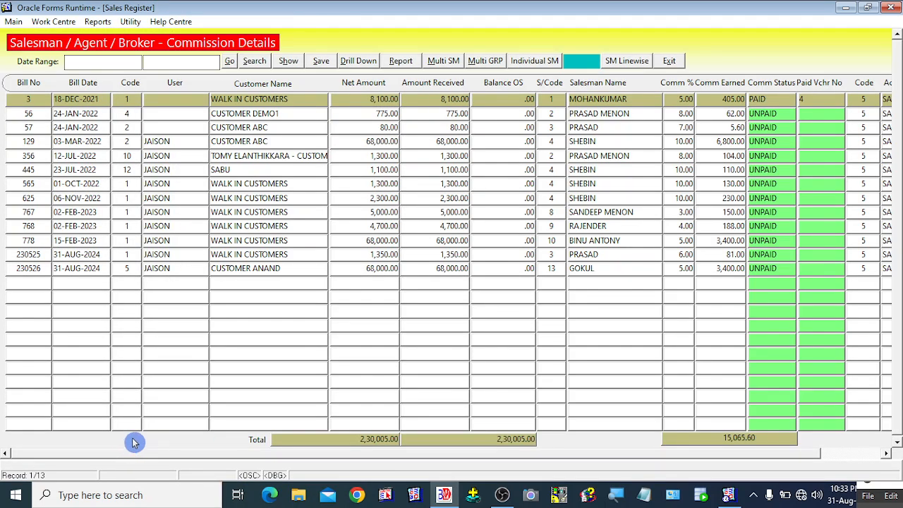
pyautogui.click(77, 268)
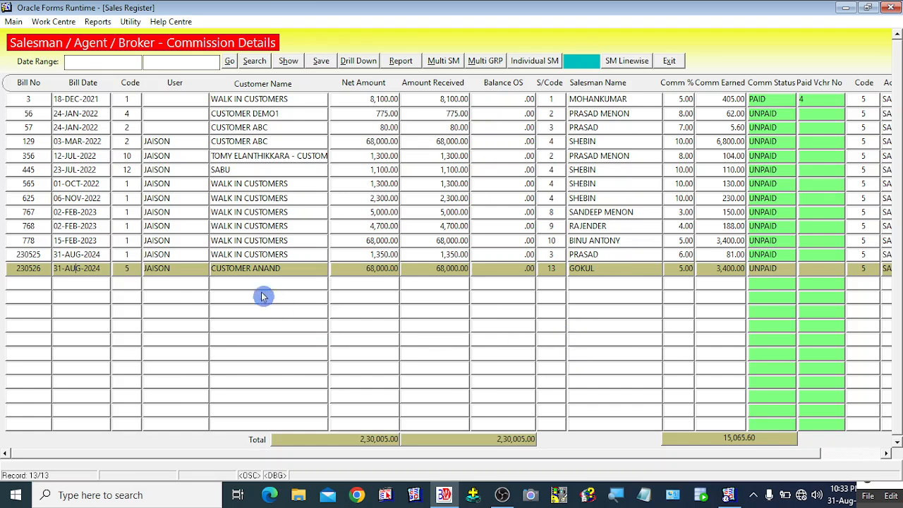
pyautogui.click(187, 256)
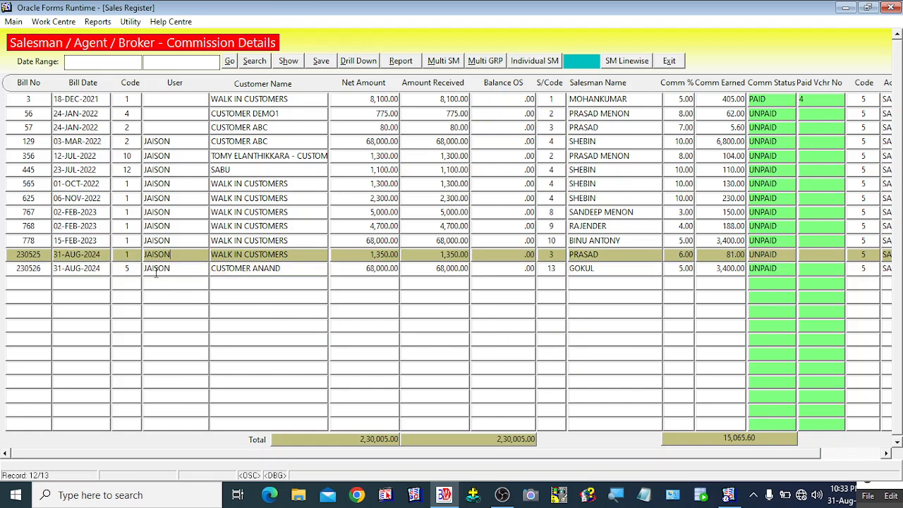
pyautogui.click(156, 269)
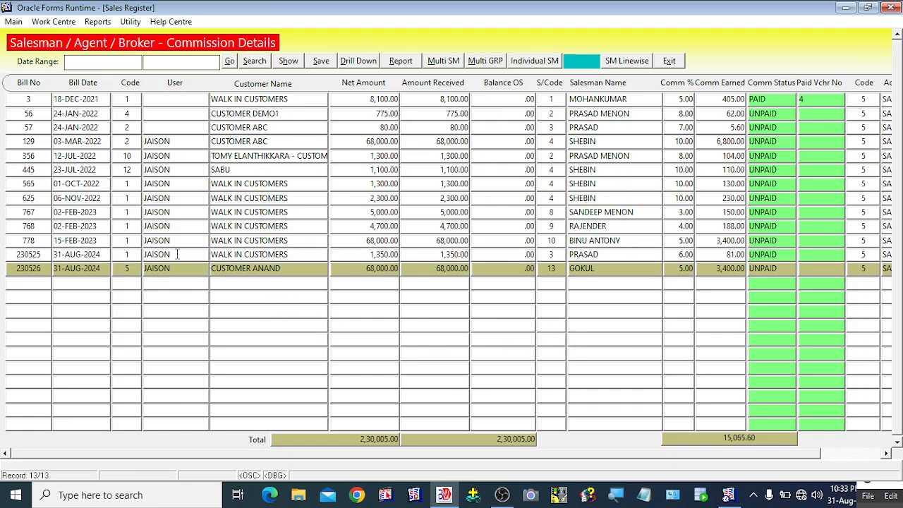
pyautogui.click(151, 156)
# Step: Check bill 230526: net amount, 3,400.00 commission earned at 5%, status UNPAID
pyautogui.click(371, 273)
pyautogui.click(719, 268)
pyautogui.click(778, 269)
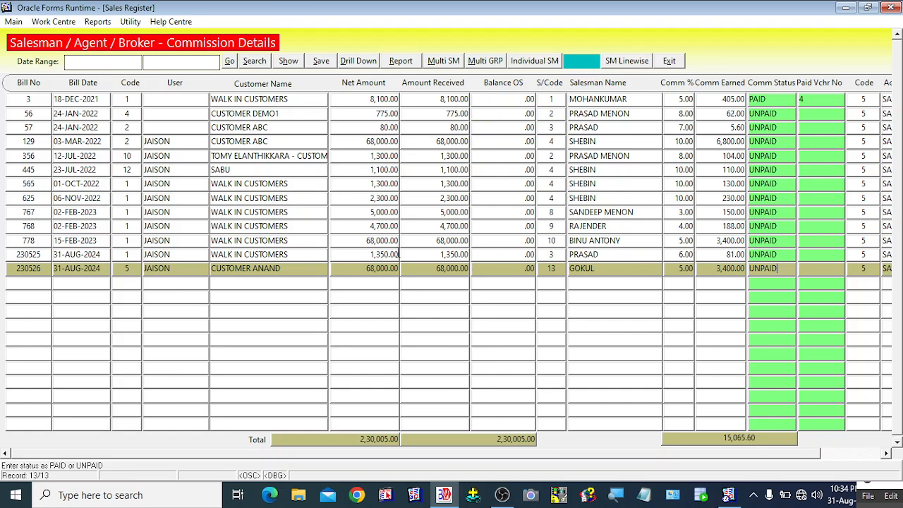
pyautogui.click(154, 240)
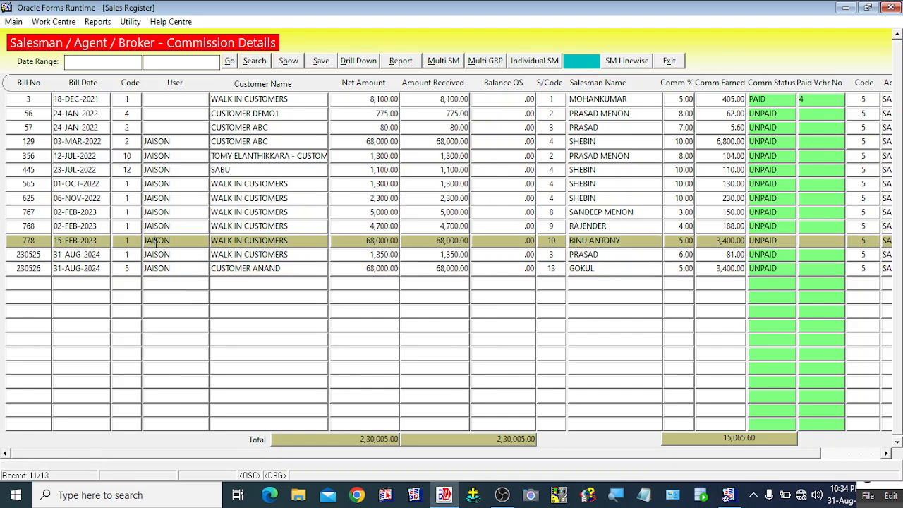
pyautogui.click(623, 64)
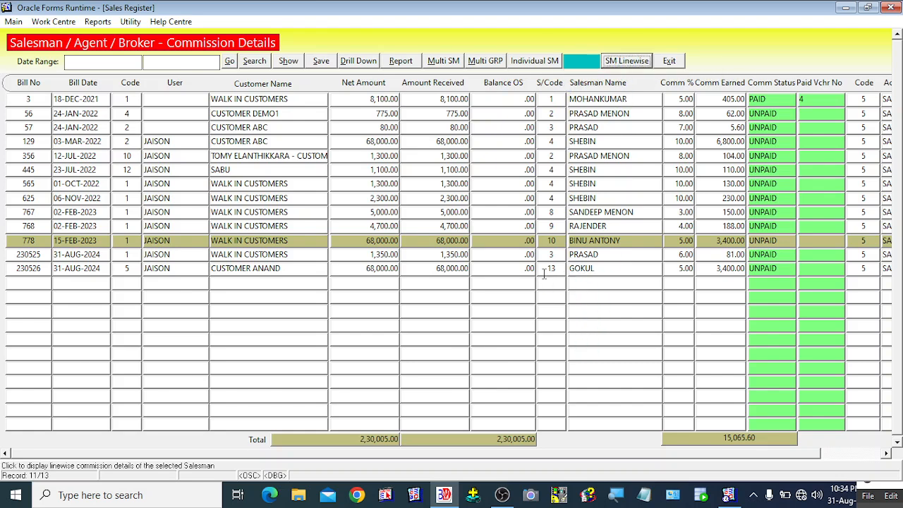
pyautogui.click(545, 269)
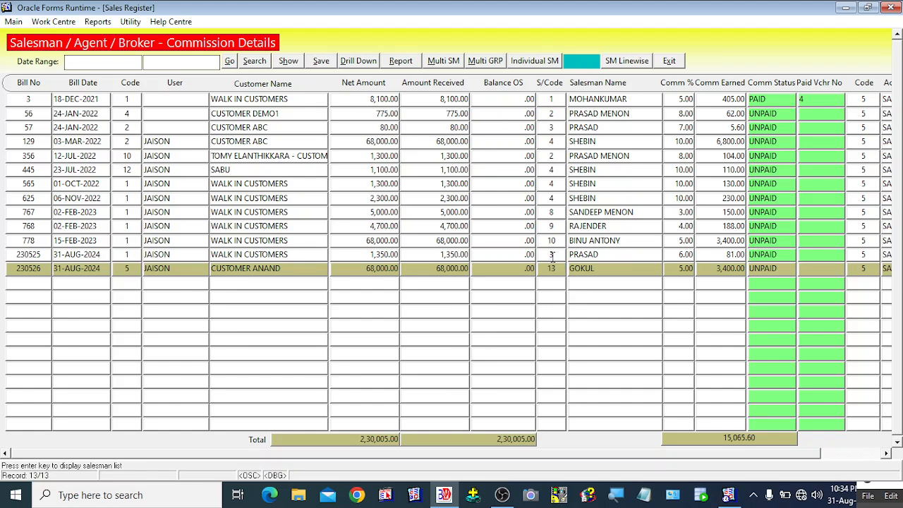
pyautogui.click(553, 257)
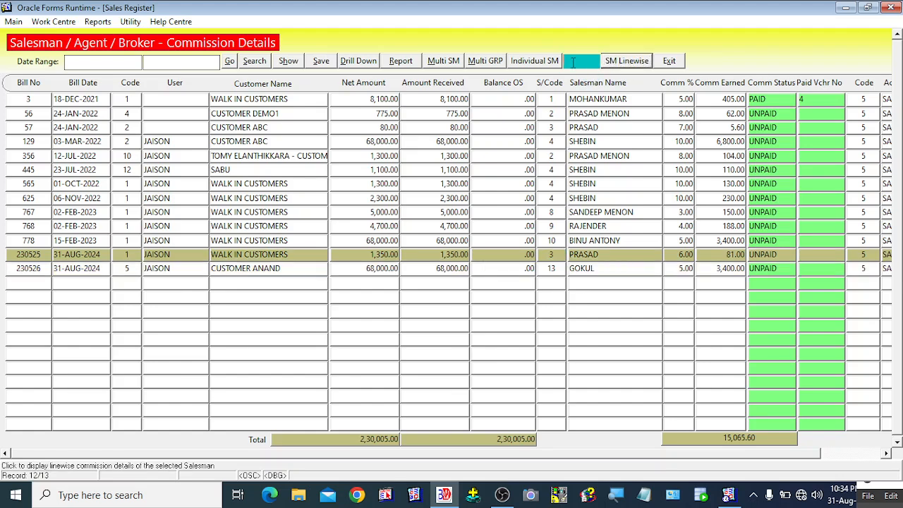
# Step: Filter the commission details to salesman PRASAD using the F9 list
pyautogui.click(572, 62)
pyautogui.press('F9')
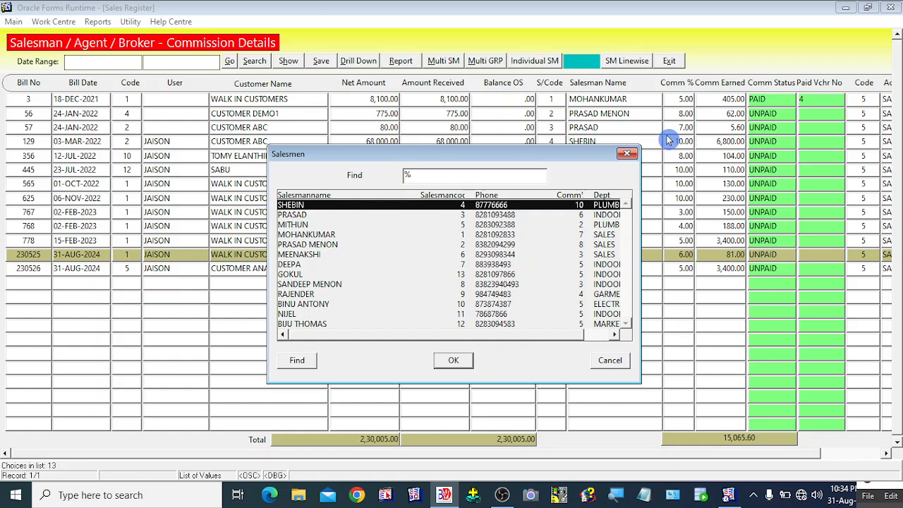
pyautogui.press('Down')
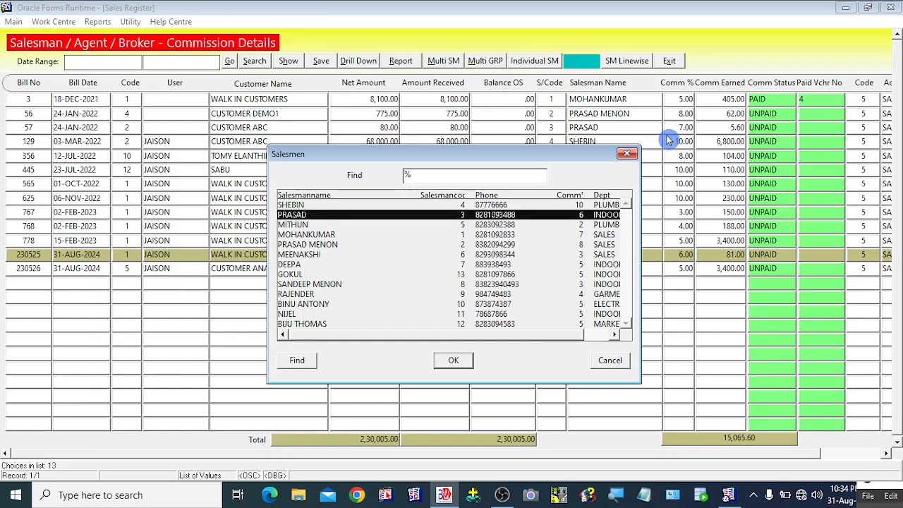
pyautogui.press('Return')
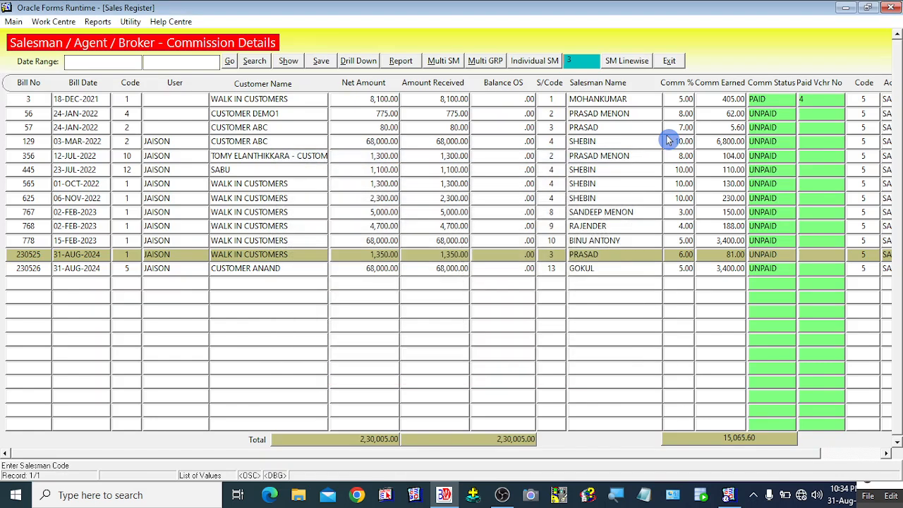
# Step: Open PRASAD's SM Linewise commission window and step through bills 639, 671, 230523, 230524
pyautogui.click(626, 62)
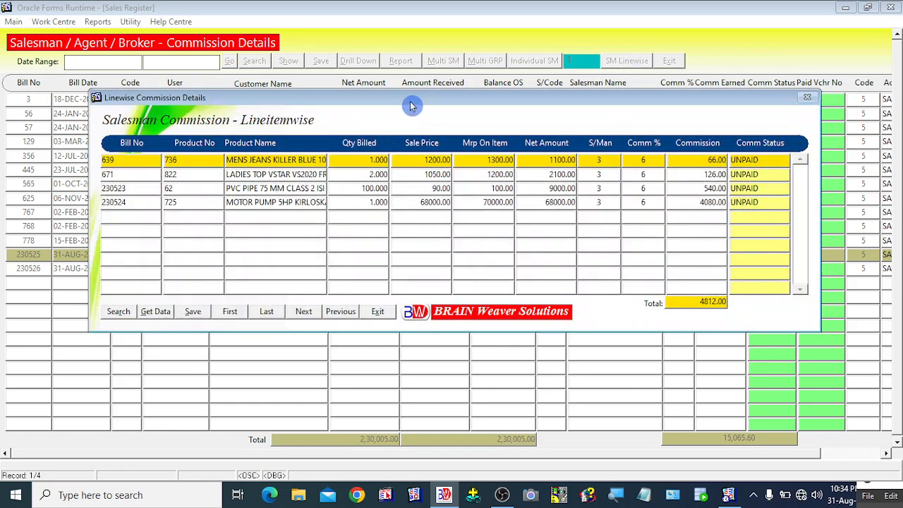
pyautogui.moveTo(413, 106); pyautogui.dragTo(412, 124)
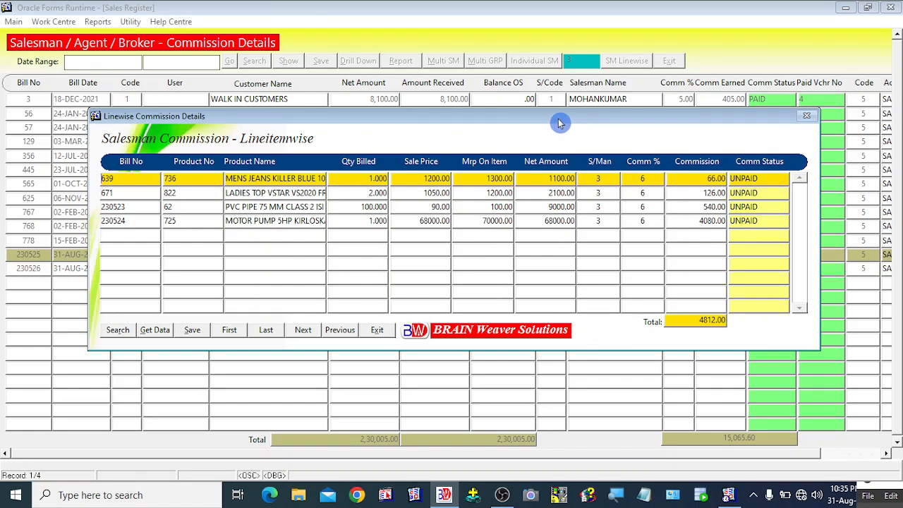
pyautogui.moveTo(560, 122); pyautogui.dragTo(536, 120)
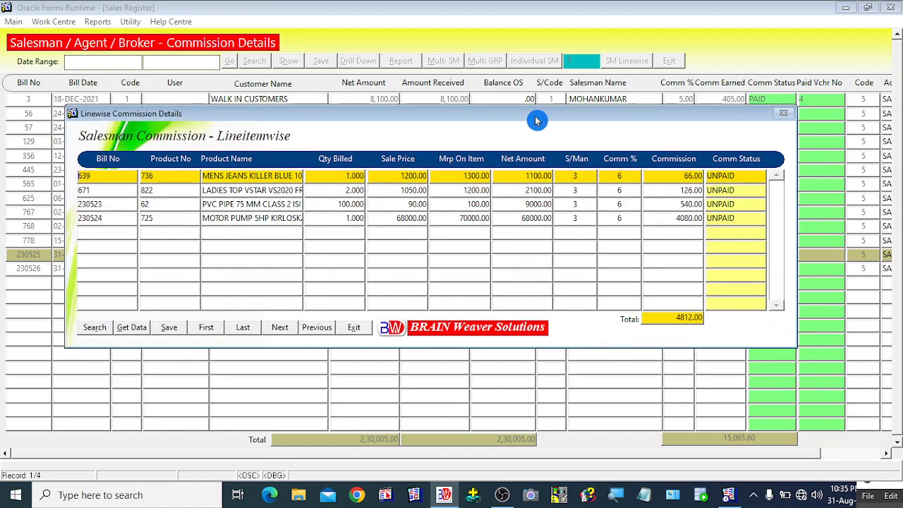
pyautogui.click(101, 192)
pyautogui.click(89, 204)
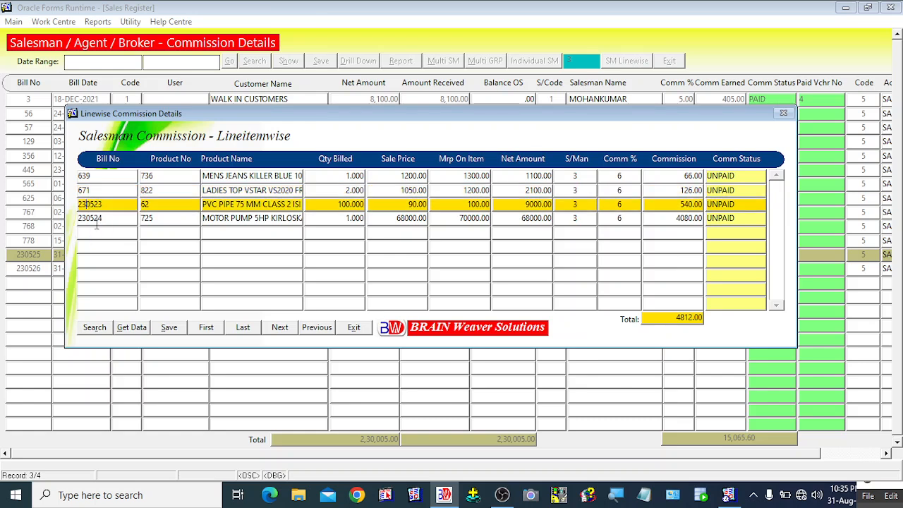
pyautogui.click(99, 219)
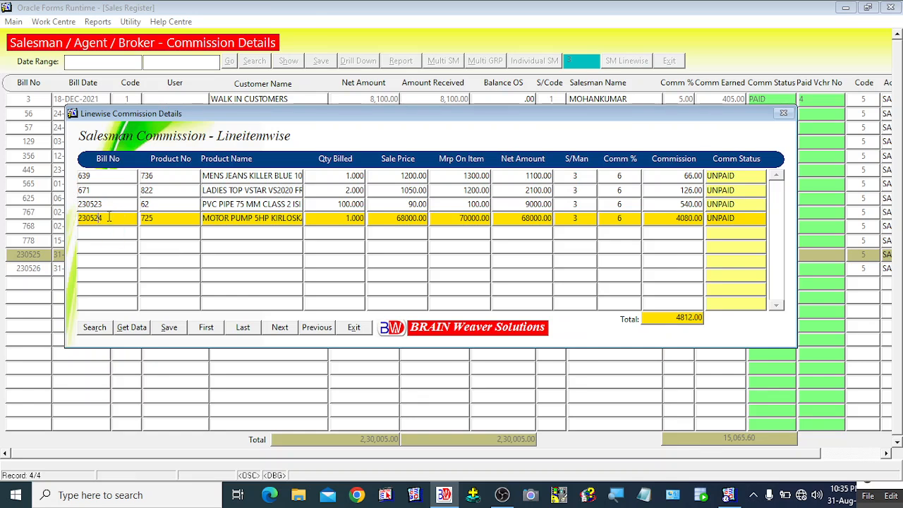
pyautogui.click(102, 204)
pyautogui.click(103, 218)
pyautogui.click(104, 205)
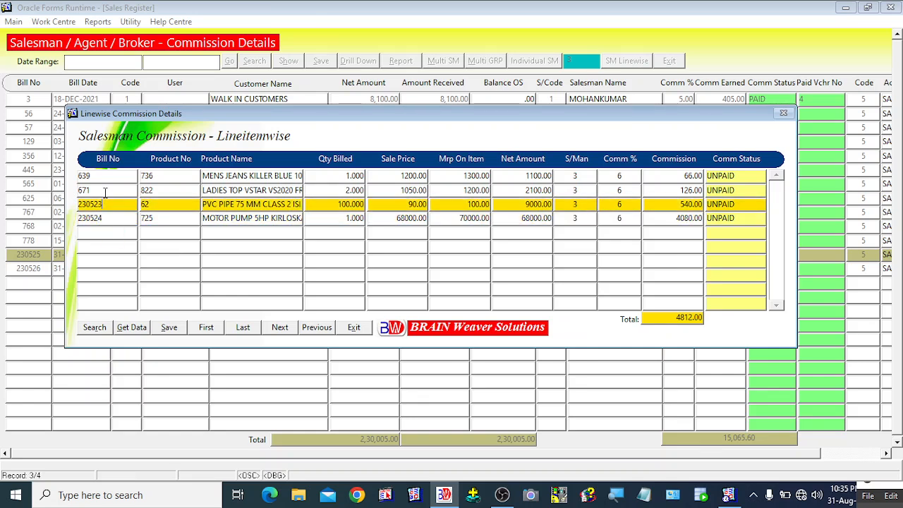
pyautogui.click(105, 191)
pyautogui.click(107, 176)
# Step: Recheck bills 230523 and 230524, then exit the linewise window totalling 4,812.00 UNPAID
pyautogui.click(107, 219)
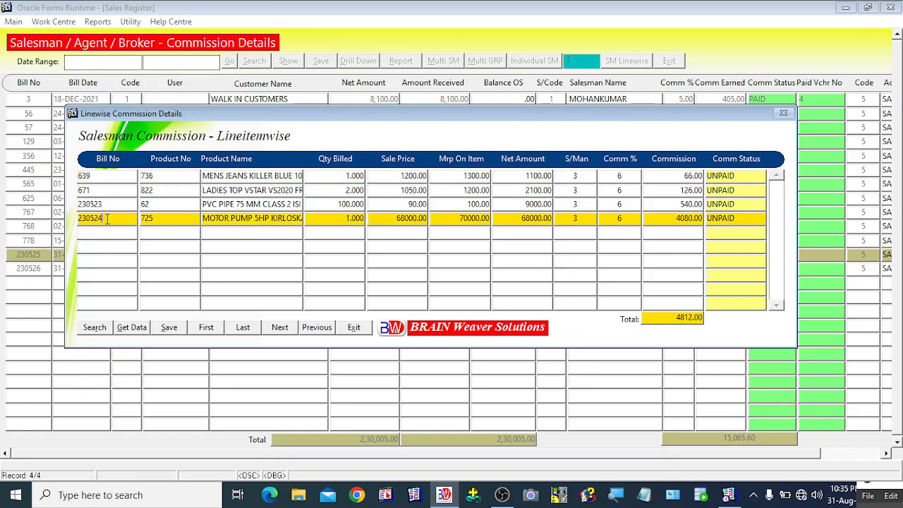
pyautogui.click(110, 204)
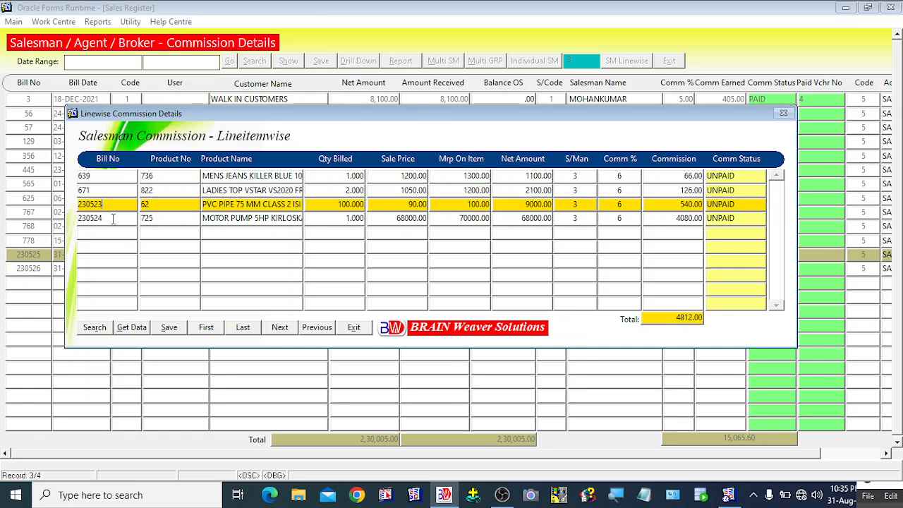
pyautogui.click(113, 219)
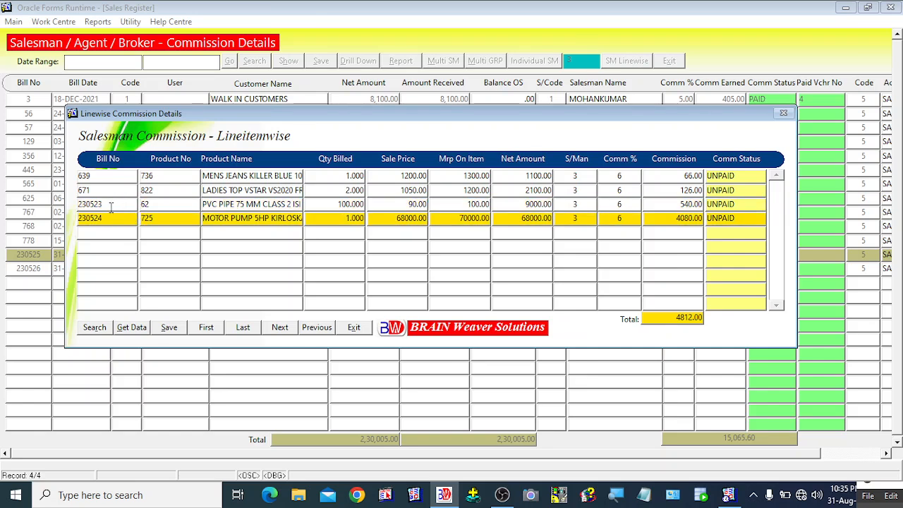
pyautogui.click(111, 205)
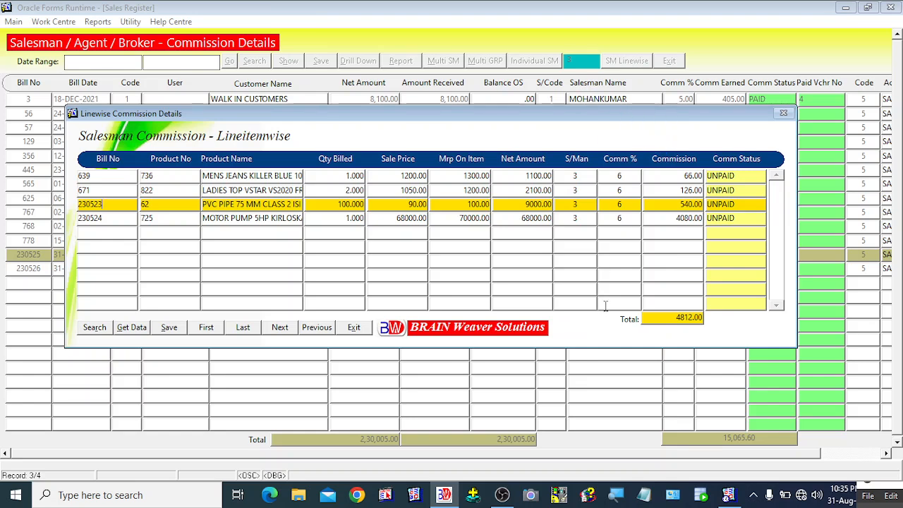
pyautogui.click(241, 219)
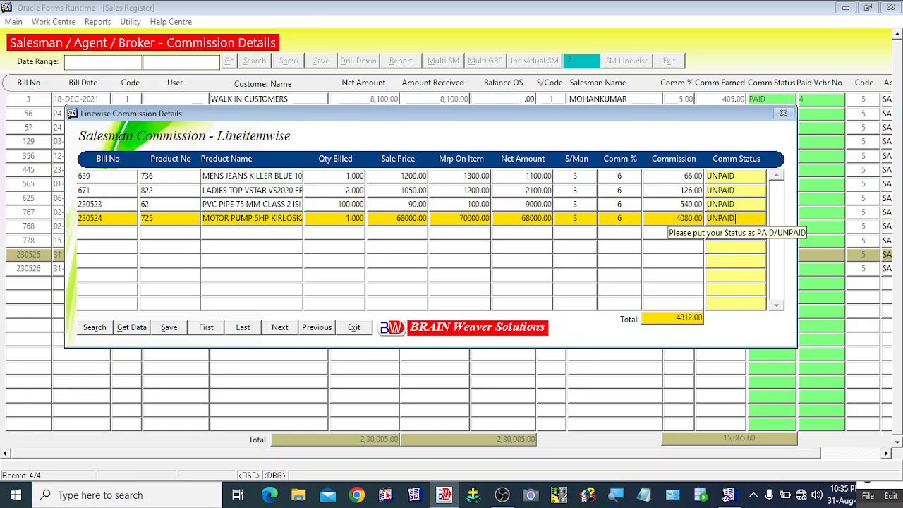
pyautogui.click(357, 330)
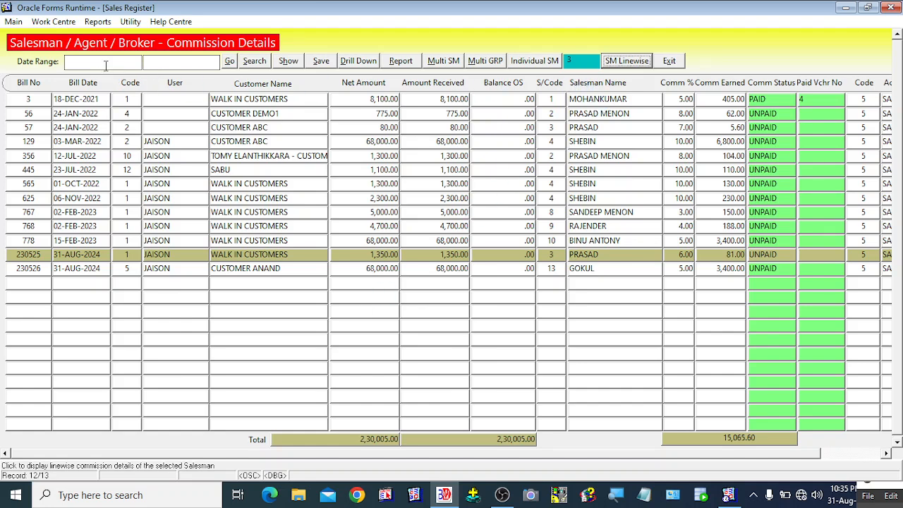
# Step: Set the date range to 31-AUG-2024 to 31-AUG-2024 and preview PRASAD's Individual SM report
pyautogui.click(77, 62)
pyautogui.click(180, 65)
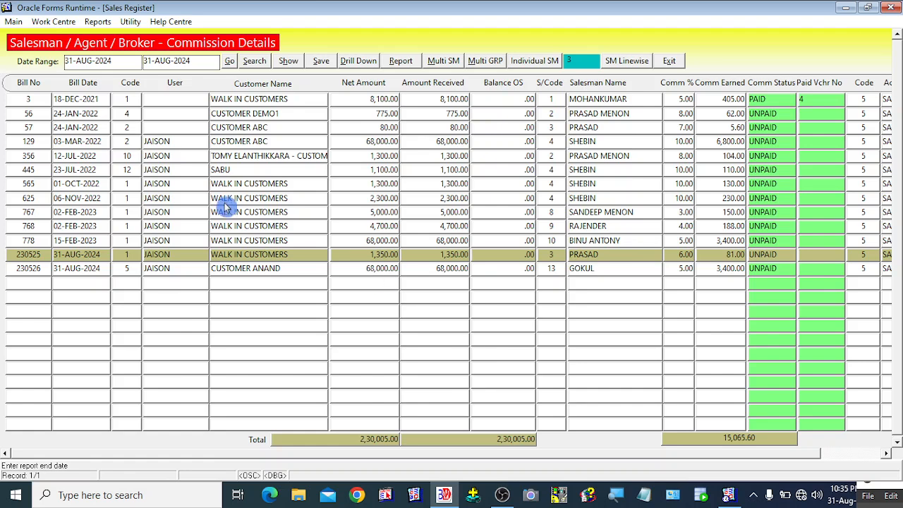
pyautogui.click(548, 84)
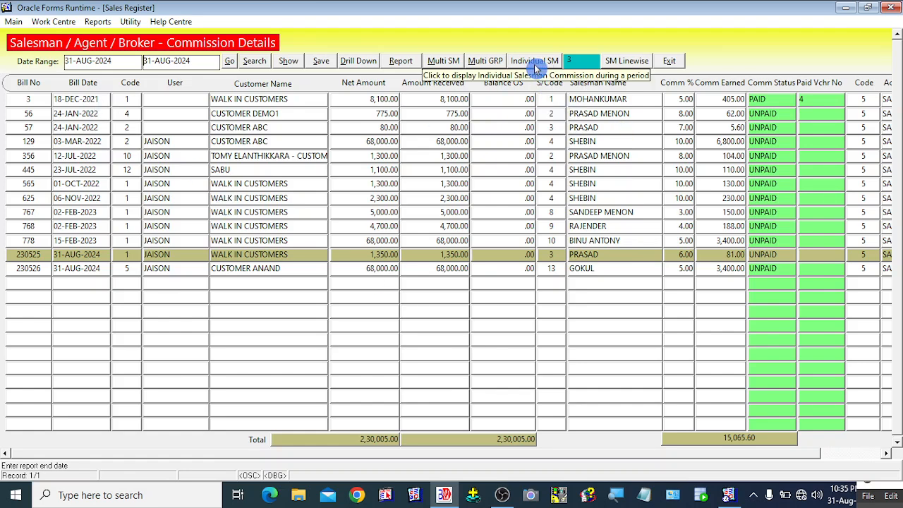
pyautogui.click(535, 67)
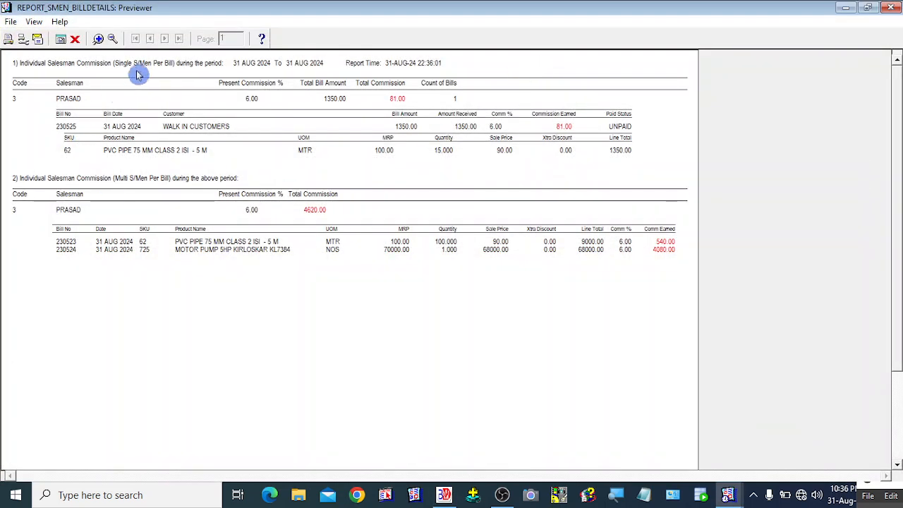
# Step: Close the individual report preview and return to the Salesman Code field showing code 3
pyautogui.click(74, 39)
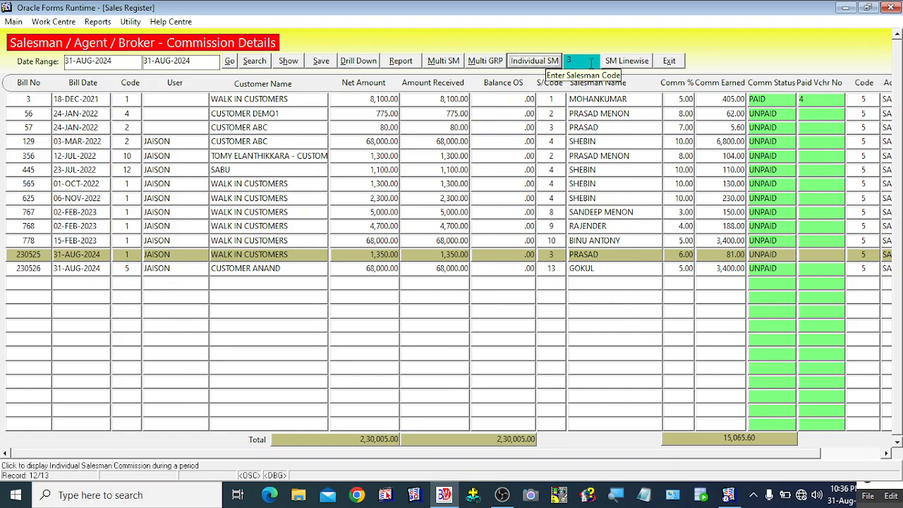
pyautogui.click(590, 63)
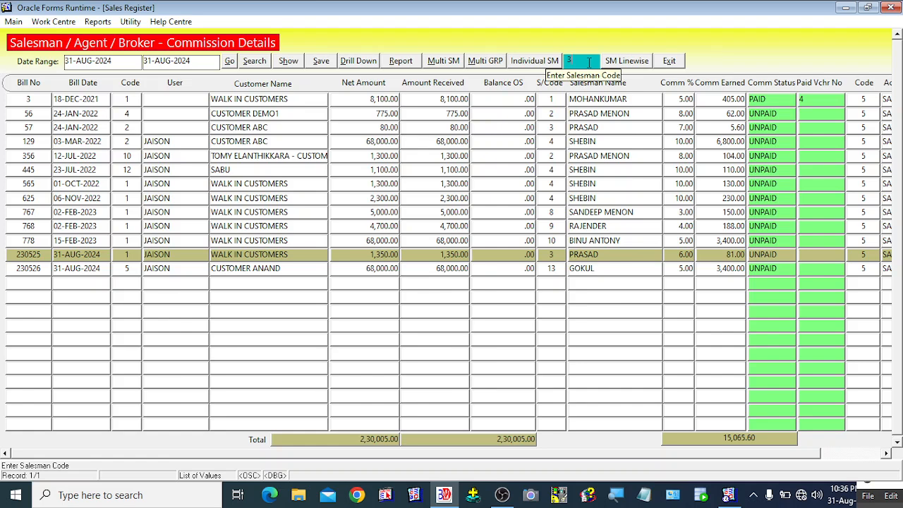
# Step: Run the Individual SM report (REPORT_SMEN_BILLDETAILS) for PRASAD again, showing bills 230523 and 230524
pyautogui.click(534, 65)
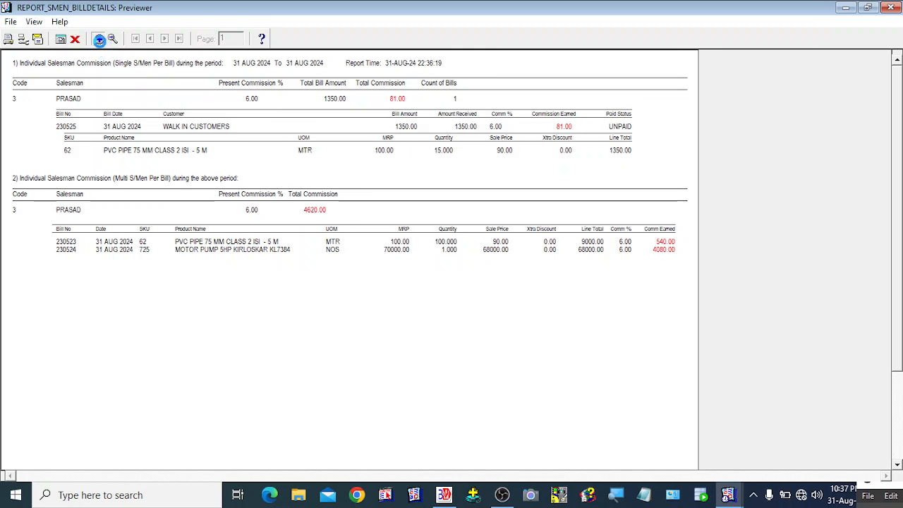
pyautogui.click(99, 39)
pyautogui.click(898, 442)
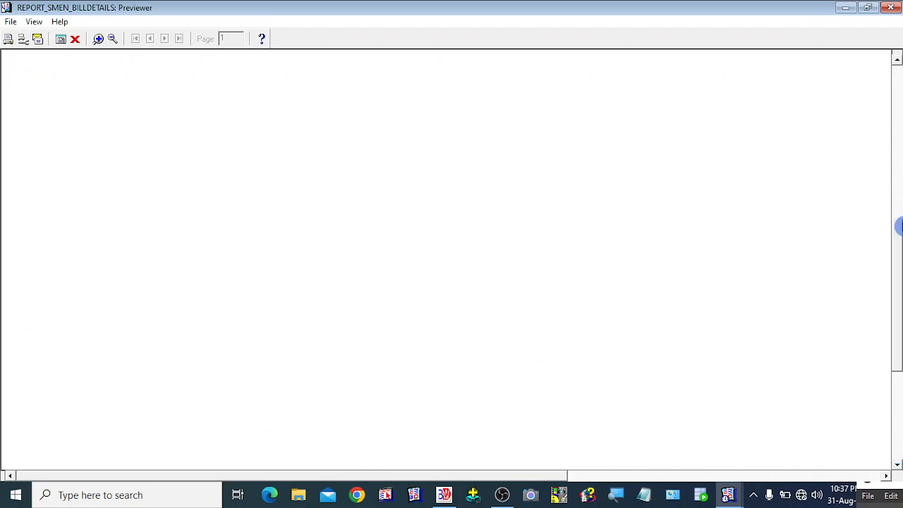
pyautogui.moveTo(898, 325); pyautogui.dragTo(898, 237)
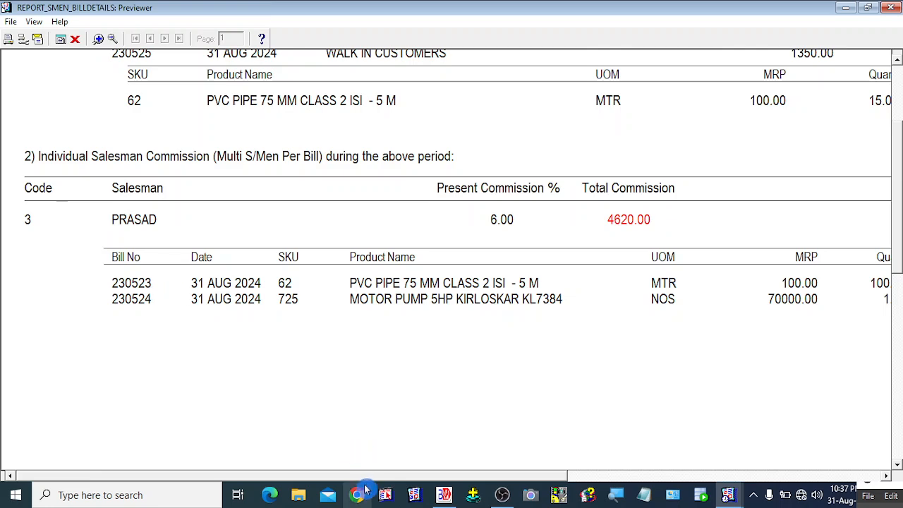
pyautogui.moveTo(396, 477); pyautogui.dragTo(769, 478)
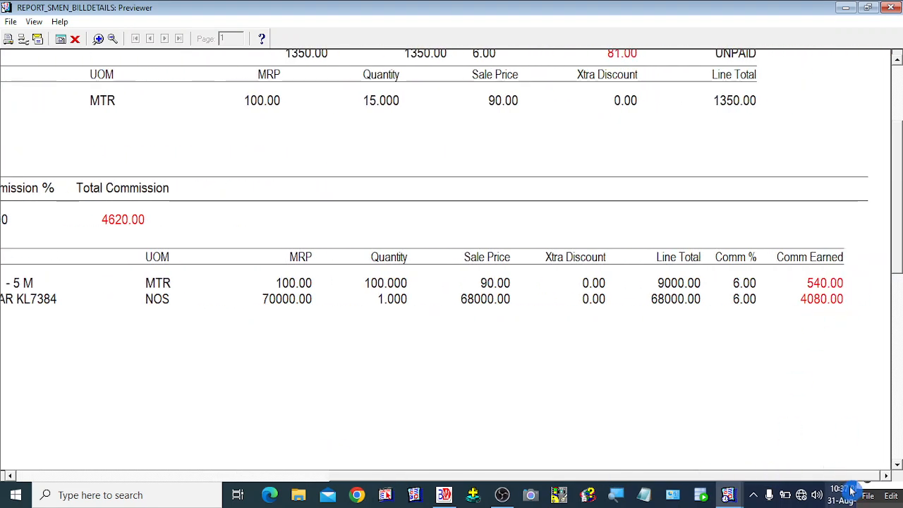
pyautogui.click(182, 478)
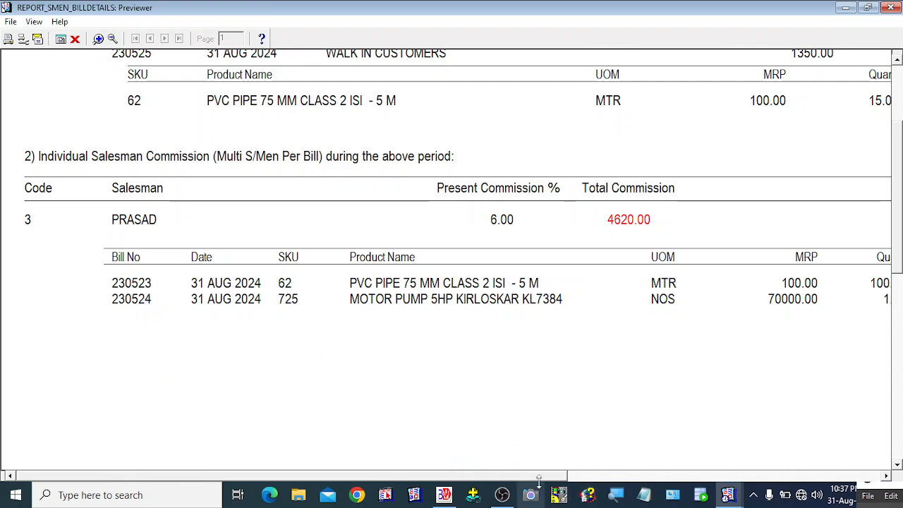
pyautogui.moveTo(461, 471); pyautogui.dragTo(875, 477)
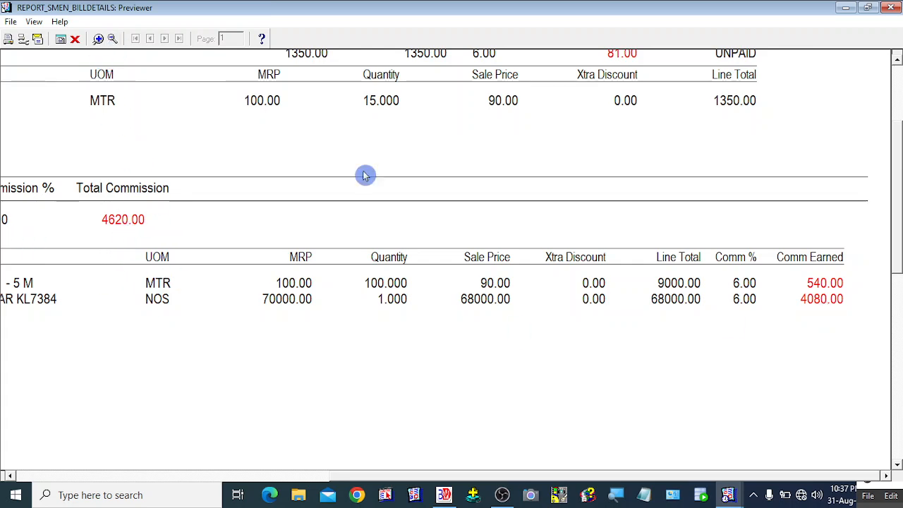
pyautogui.moveTo(897, 163); pyautogui.dragTo(898, 111)
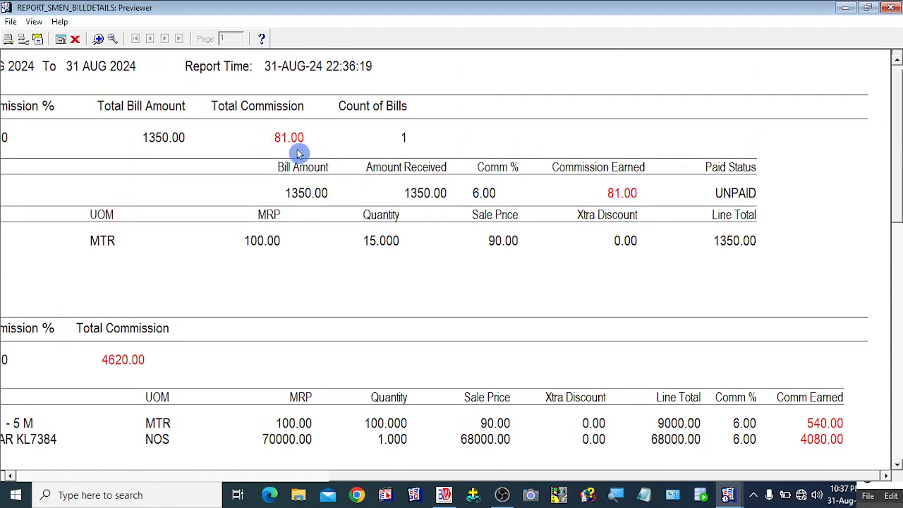
pyautogui.click(112, 38)
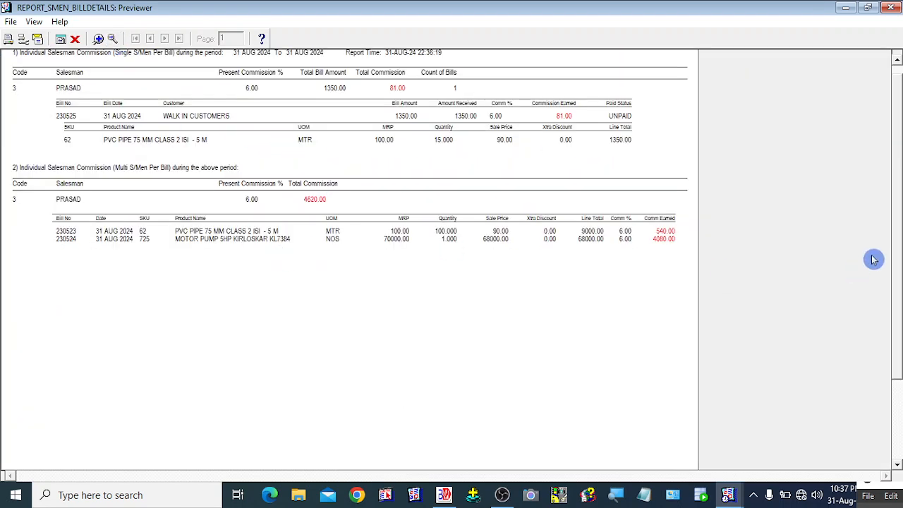
pyautogui.moveTo(897, 106); pyautogui.dragTo(900, 76)
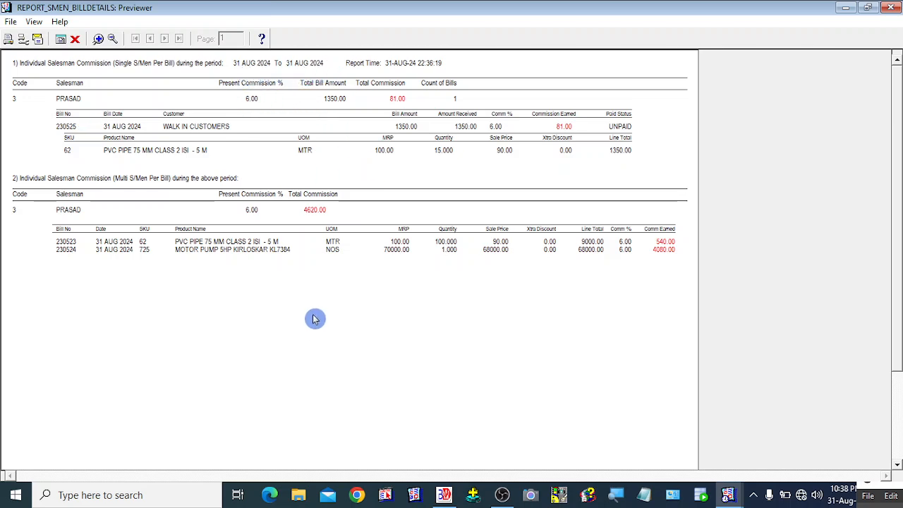
# Step: Preview bill 230526's individual salesman commission, then generate the full Salesman Commission report
pyautogui.click(76, 44)
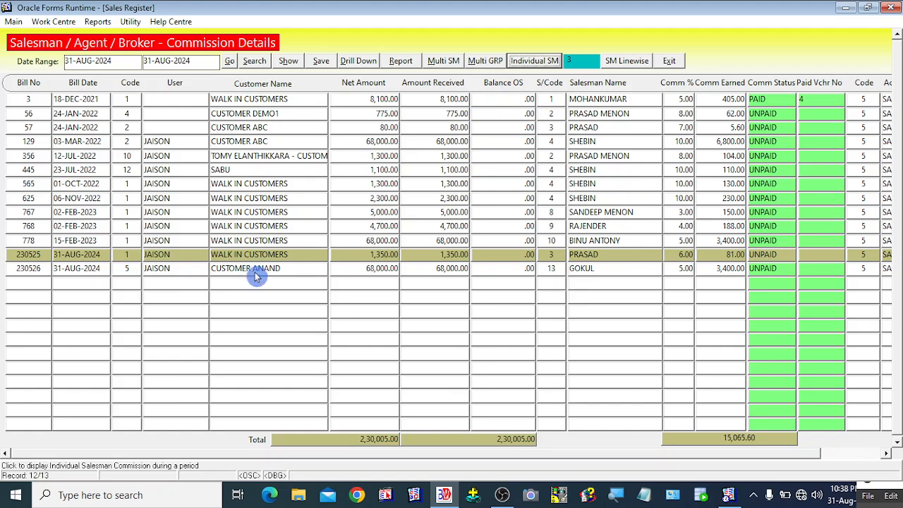
pyautogui.click(128, 271)
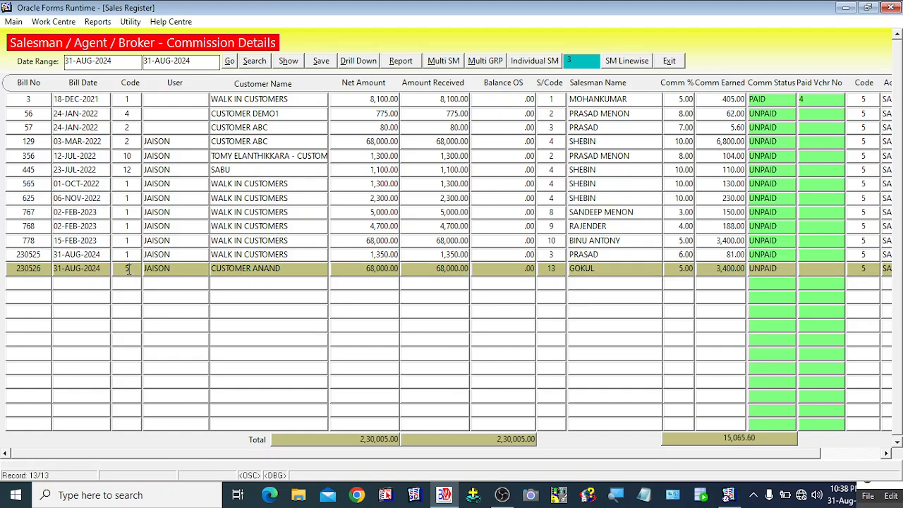
pyautogui.click(535, 62)
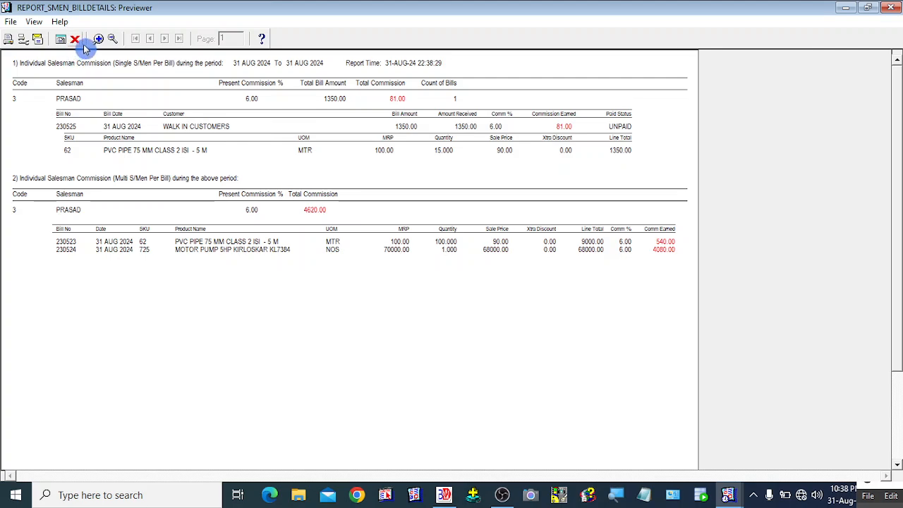
pyautogui.click(75, 39)
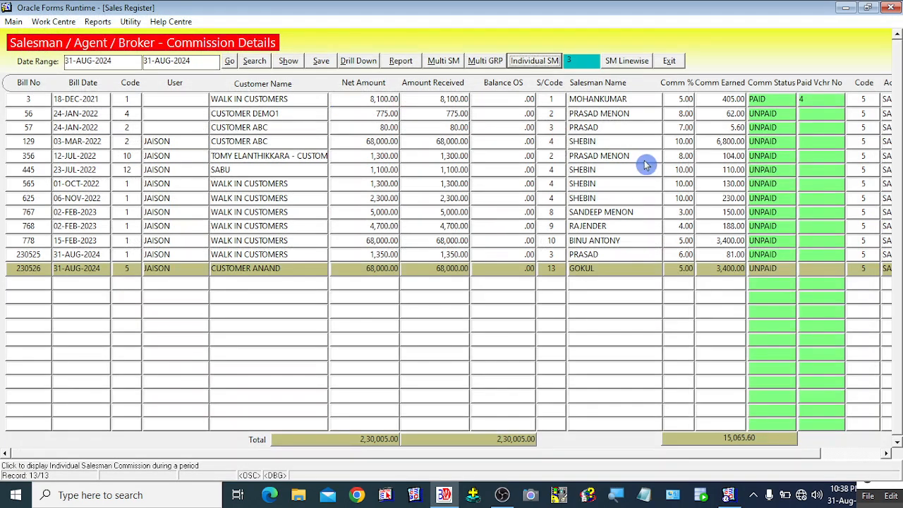
pyautogui.click(399, 61)
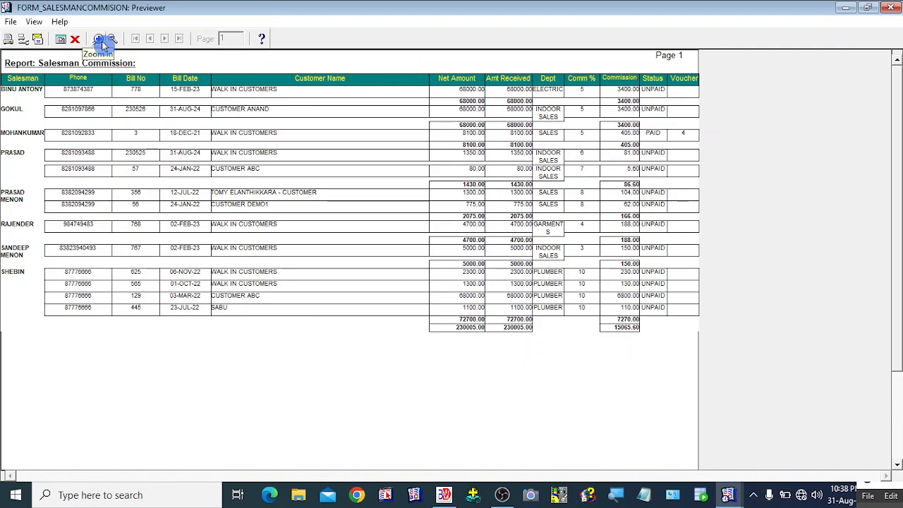
# Step: Change the start date from 31-AUG-2024 to 1-AUG-2024 and regenerate the Salesman Commission report
pyautogui.click(75, 38)
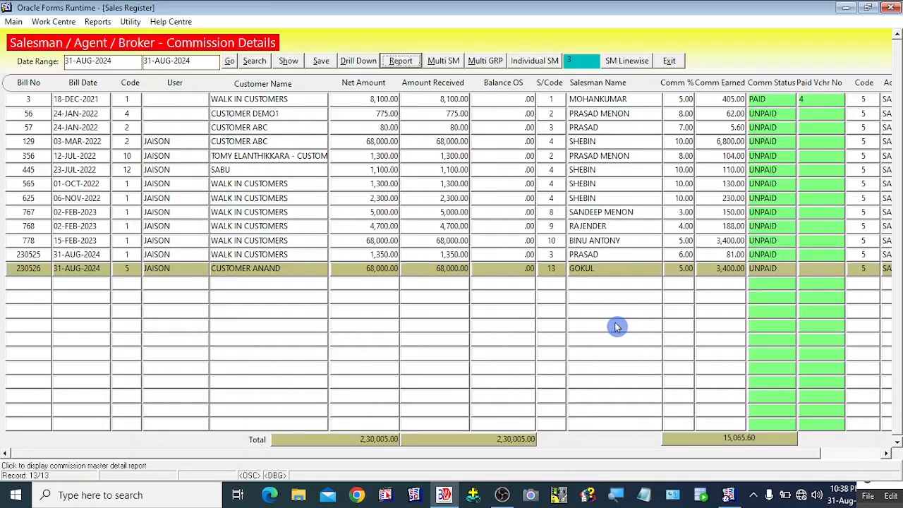
pyautogui.click(363, 275)
pyautogui.click(72, 61)
pyautogui.click(56, 62)
pyautogui.press('Delete')
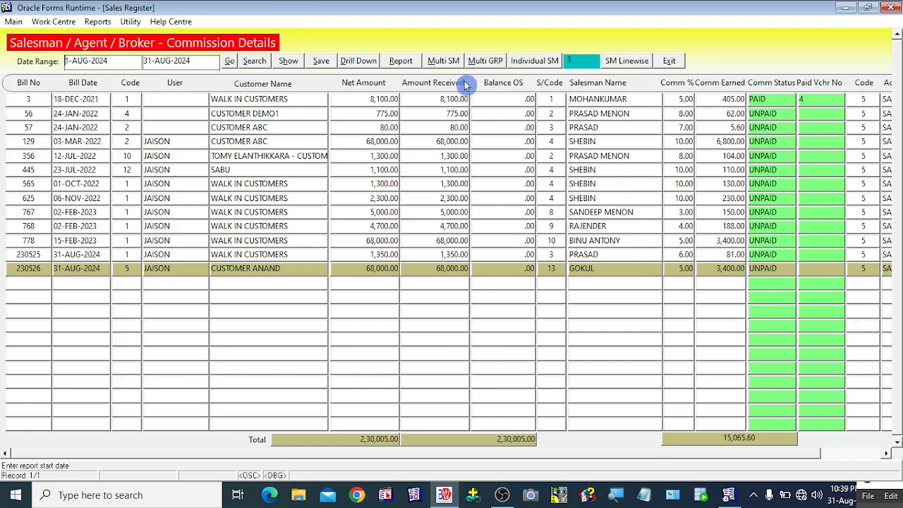
pyautogui.click(396, 63)
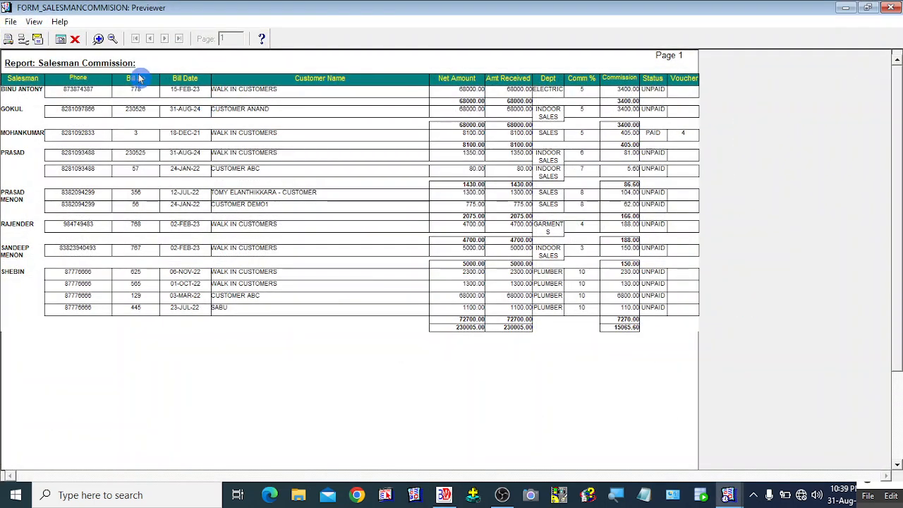
# Step: Zoom in on the Salesman Commission report and scroll through its bill lines
pyautogui.click(100, 40)
pyautogui.click(113, 40)
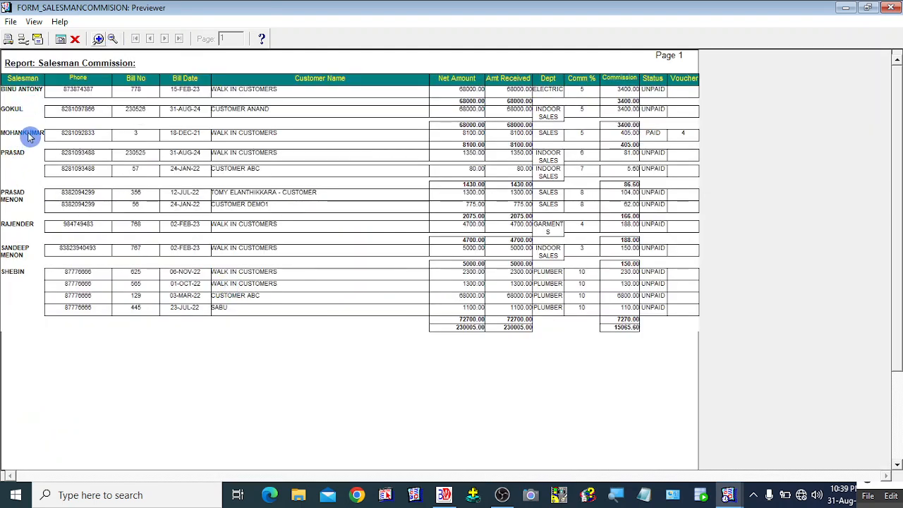
pyautogui.click(98, 39)
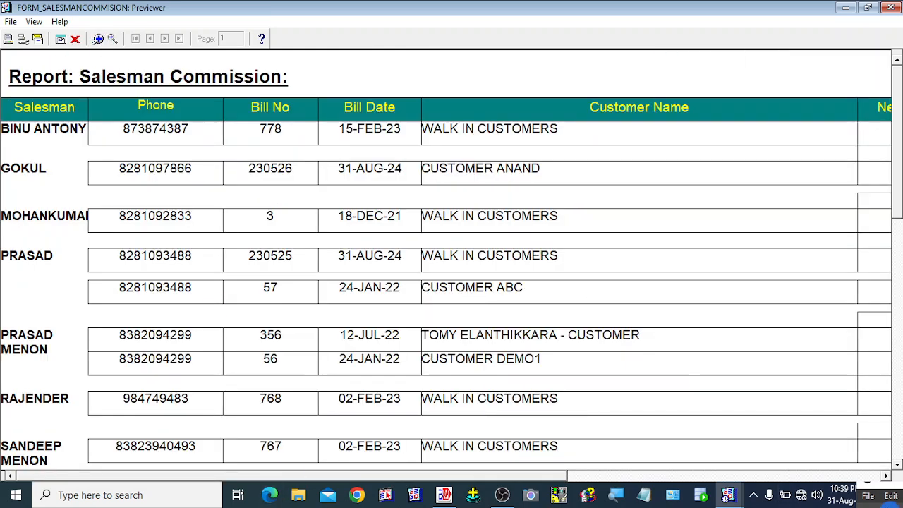
pyautogui.click(897, 443)
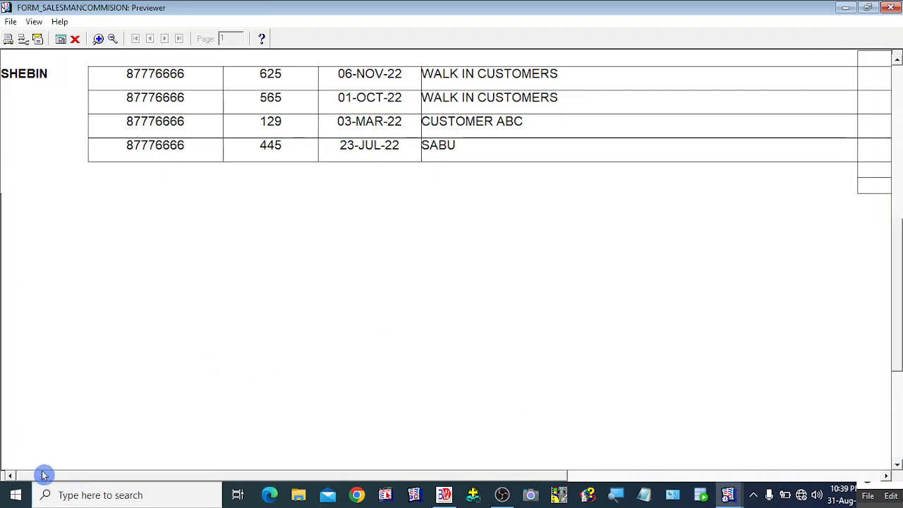
pyautogui.moveTo(898, 314); pyautogui.dragTo(898, 145)
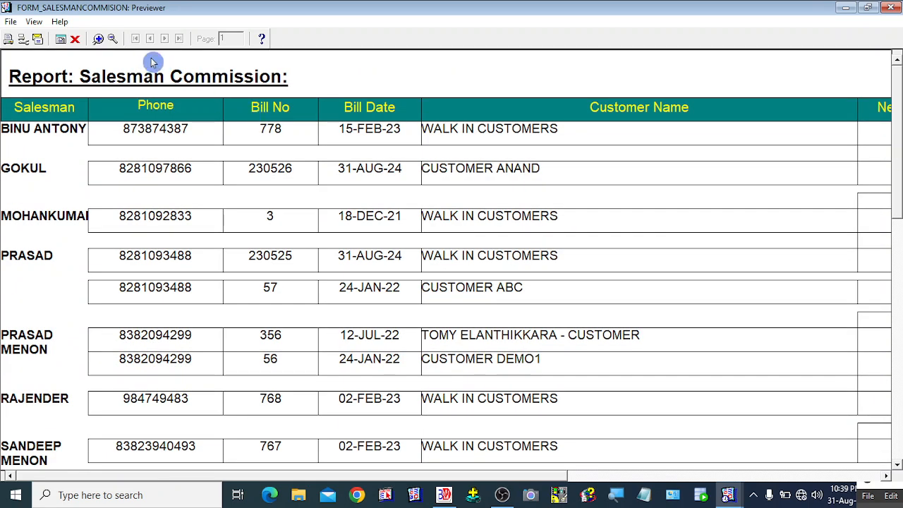
pyautogui.click(110, 40)
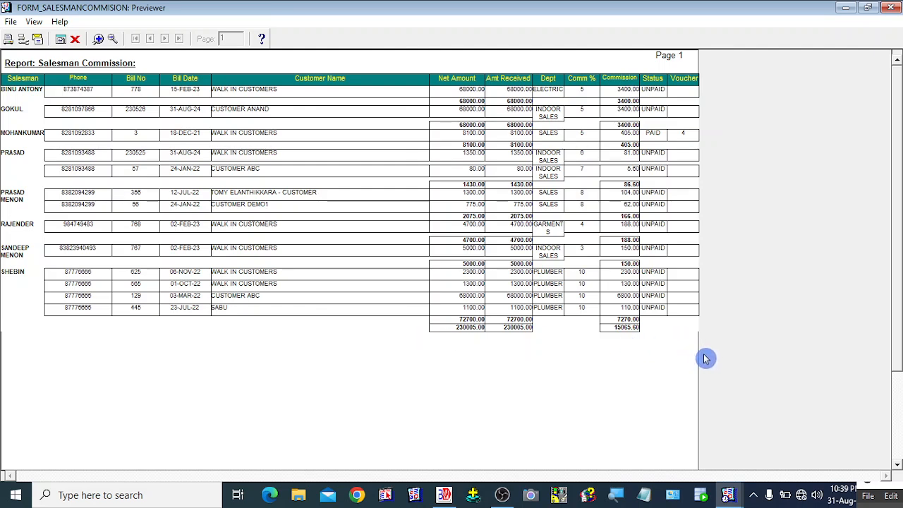
# Step: Read the amounts and grand totals at zoom, then close the report preview
pyautogui.click(98, 39)
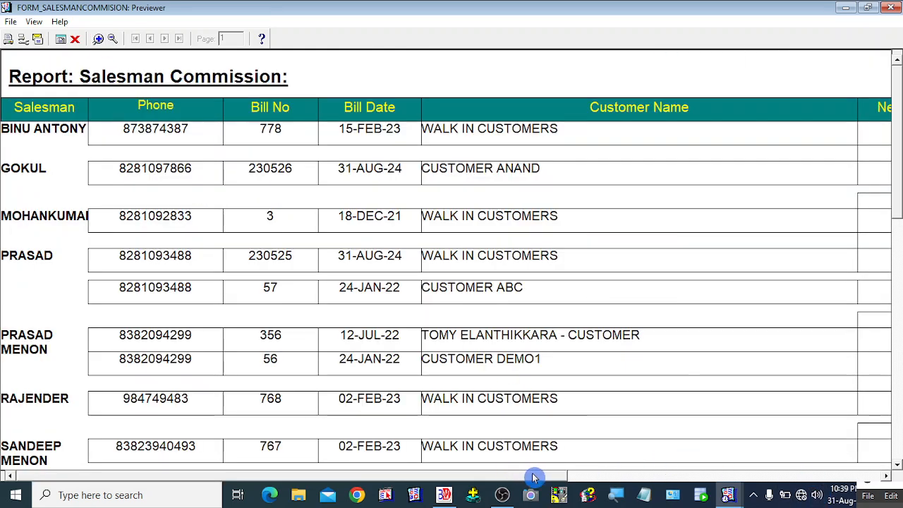
pyautogui.moveTo(534, 478); pyautogui.dragTo(889, 476)
pyautogui.scroll(-5, 776, 381)
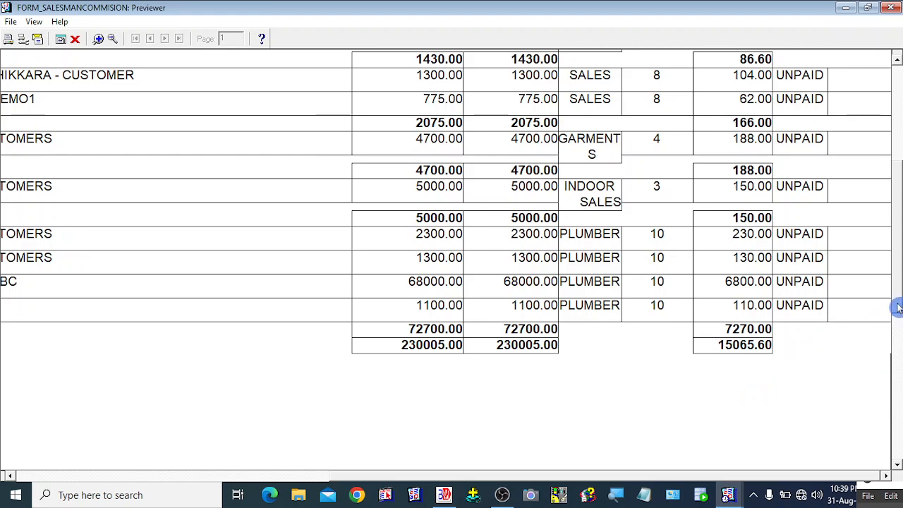
pyautogui.moveTo(898, 308); pyautogui.dragTo(899, 200)
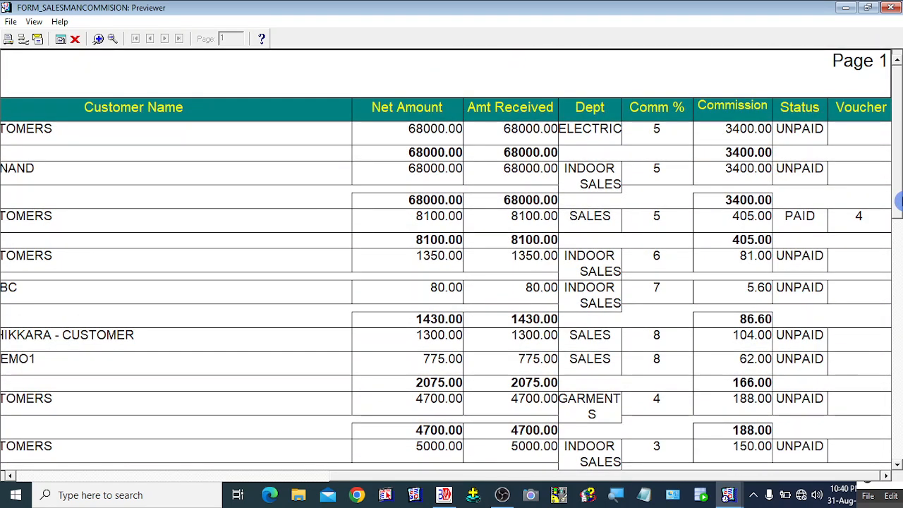
pyautogui.moveTo(899, 202); pyautogui.dragTo(899, 226)
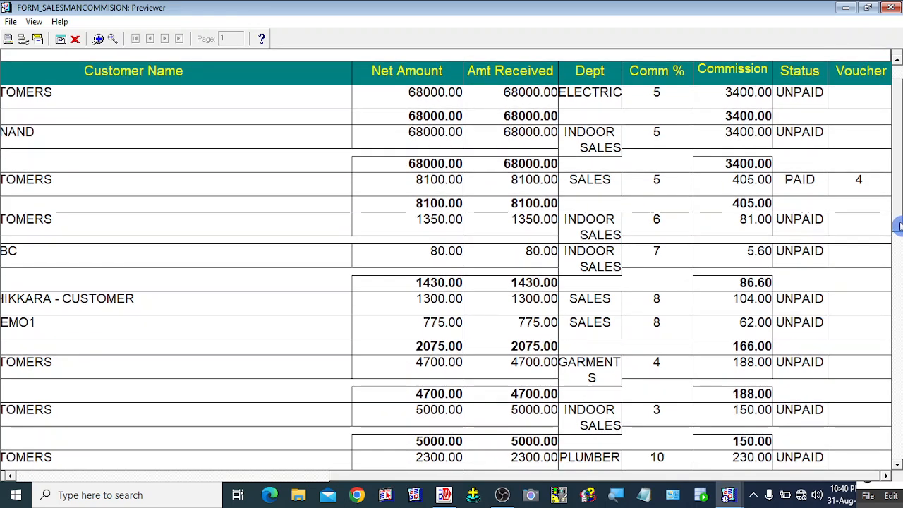
pyautogui.moveTo(899, 225); pyautogui.dragTo(897, 196)
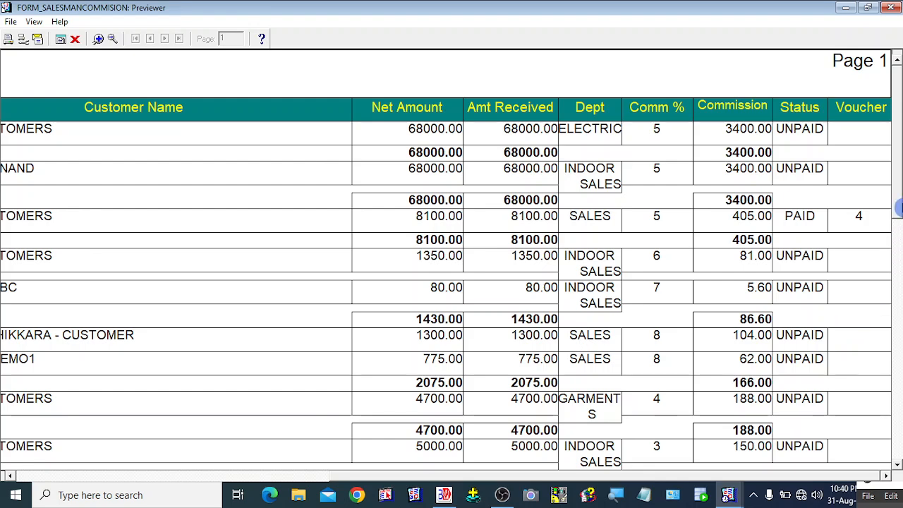
pyautogui.moveTo(898, 205); pyautogui.dragTo(897, 231)
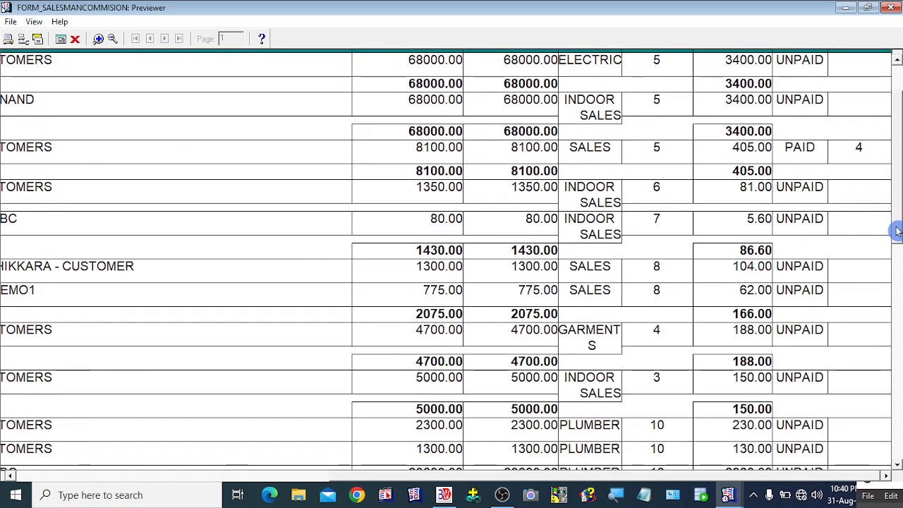
pyautogui.moveTo(897, 231); pyautogui.dragTo(895, 205)
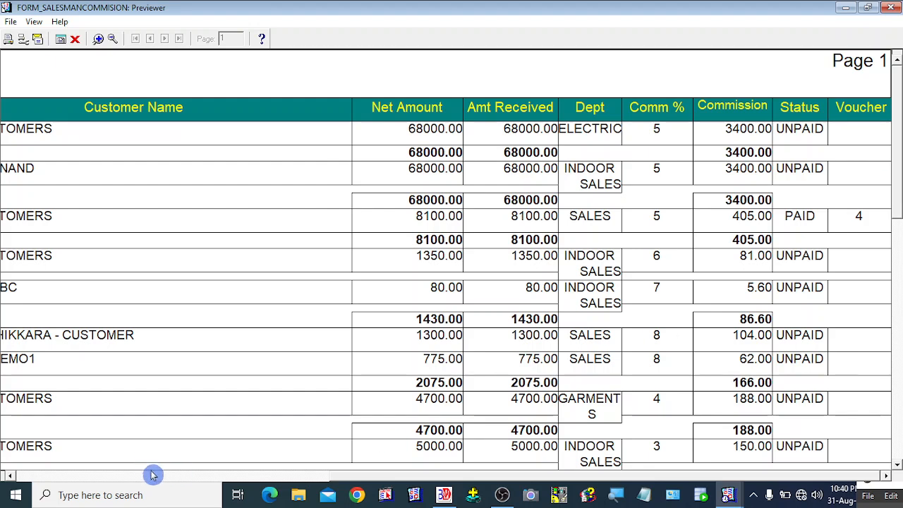
pyautogui.click(112, 38)
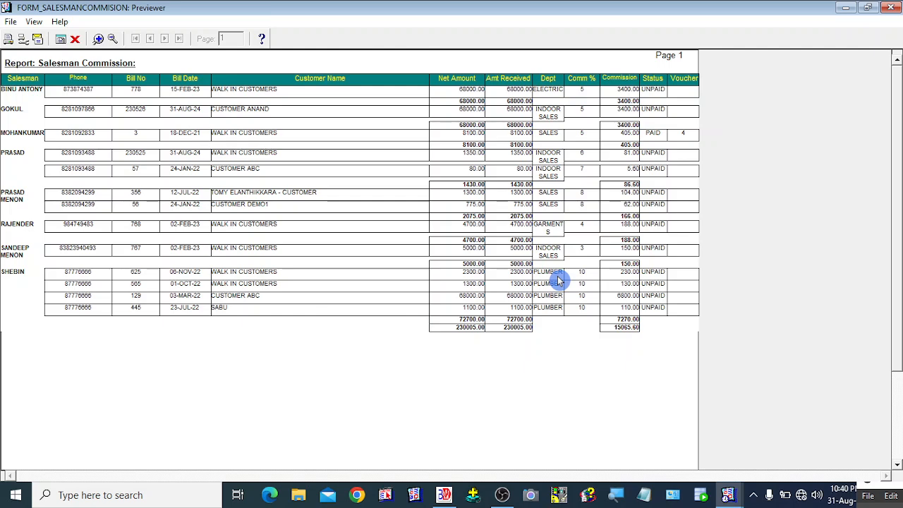
pyautogui.click(74, 39)
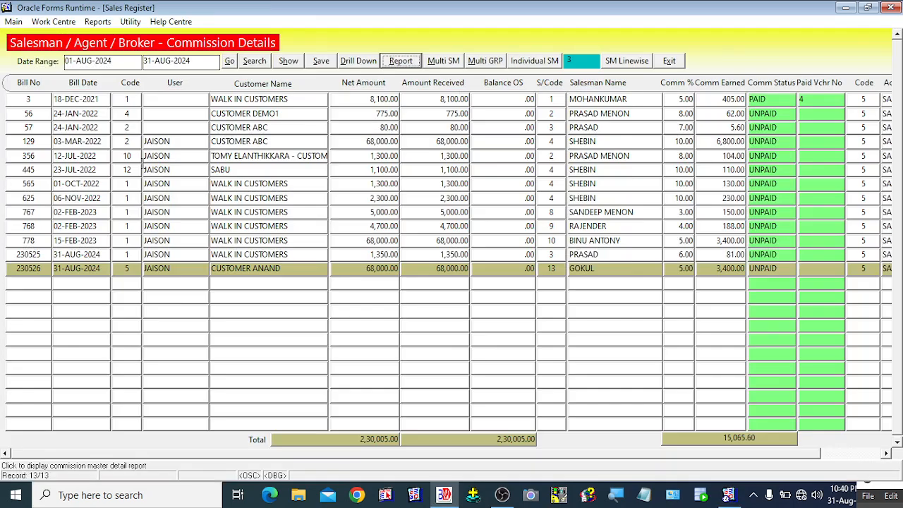
# Step: Open the MIS Report module and run Salesman Commission Rank for 01-AUG-24 to 31-AUG-24
pyautogui.click(670, 61)
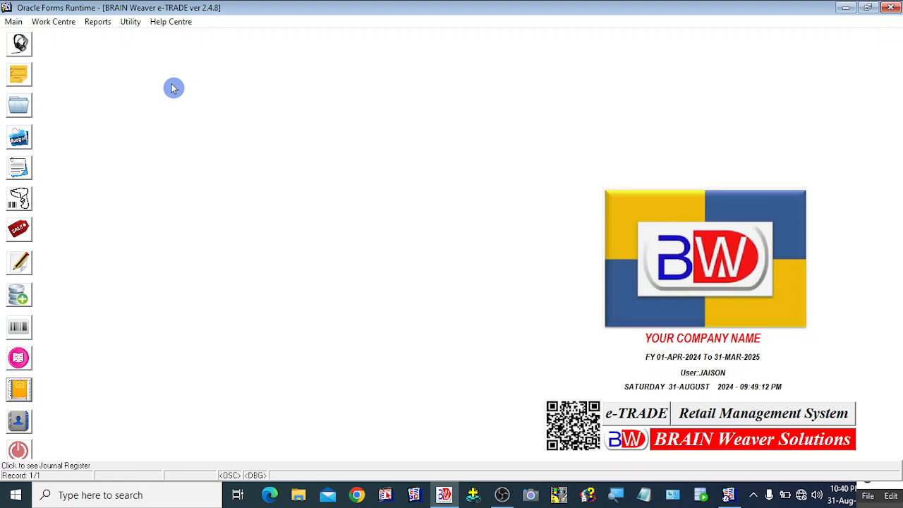
pyautogui.rightClick(173, 87)
pyautogui.click(197, 31)
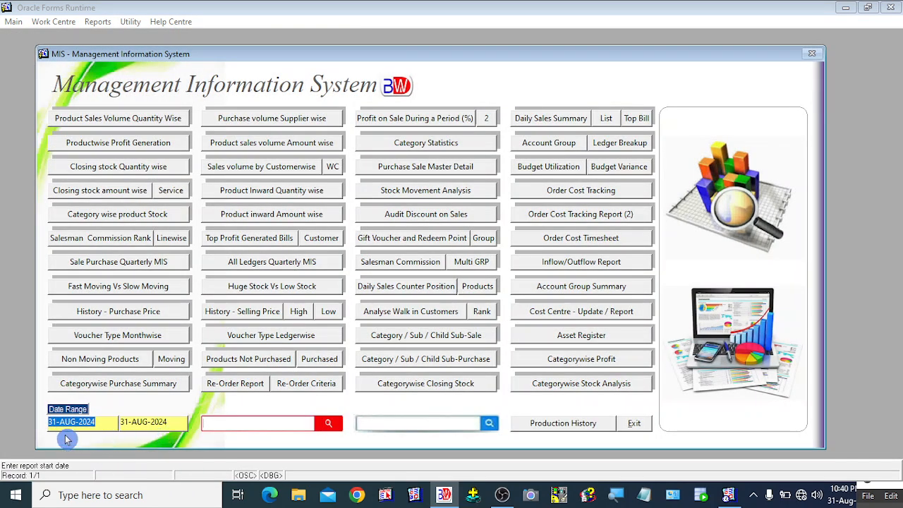
pyautogui.click(53, 425)
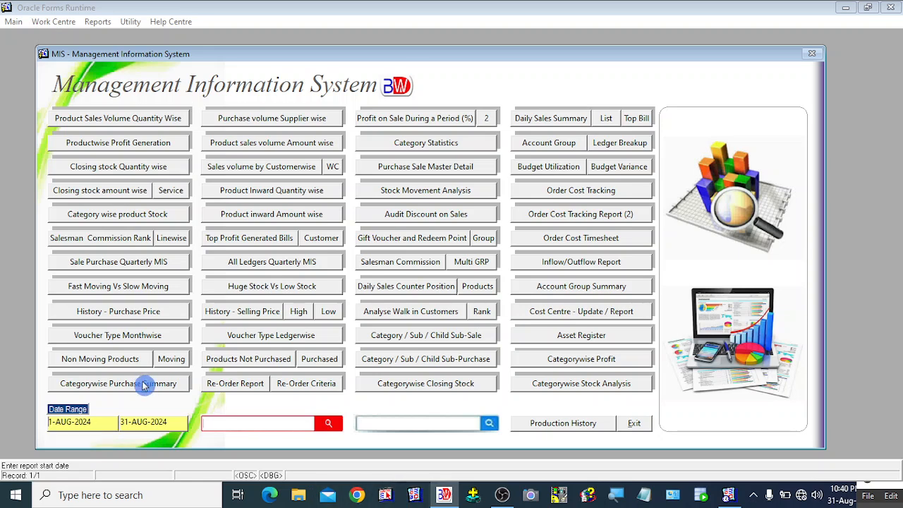
pyautogui.click(111, 240)
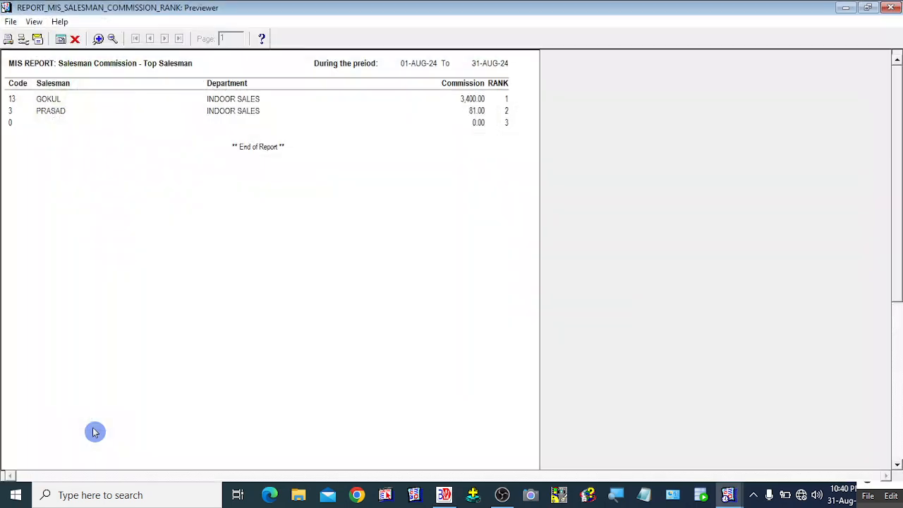
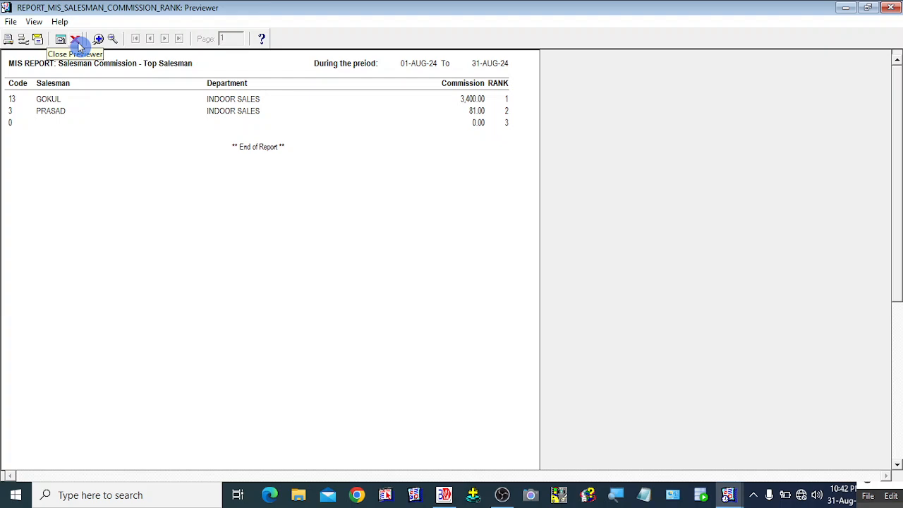
# Step: Close the commission preview, preview the Salesman Commission Rank top-salesman report, then close it again
pyautogui.click(76, 40)
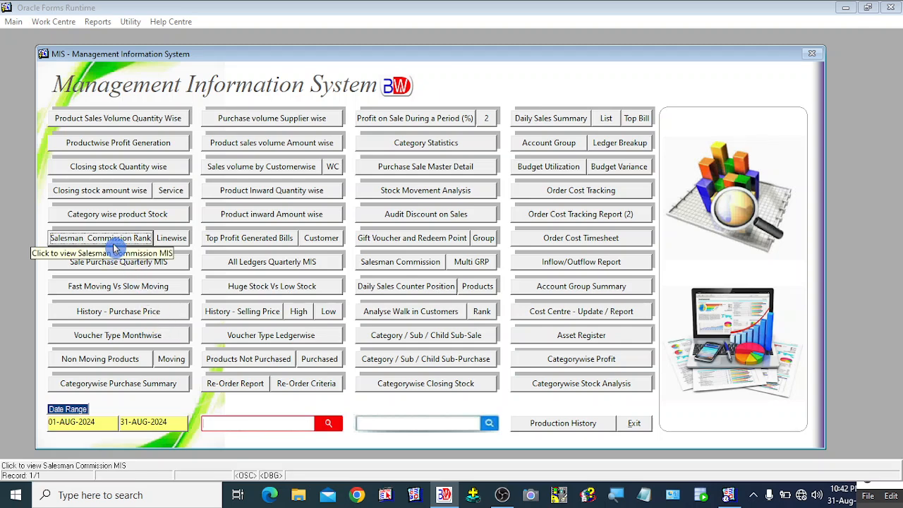
pyautogui.click(127, 240)
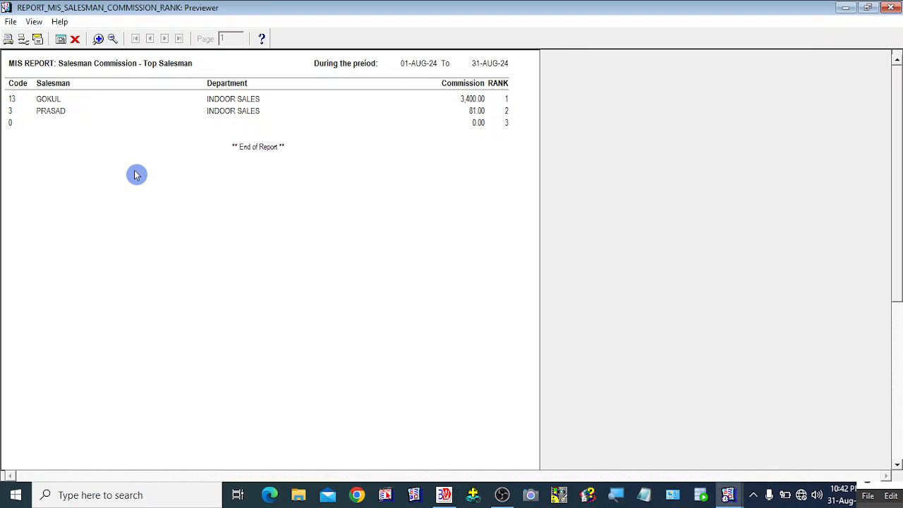
pyautogui.click(75, 40)
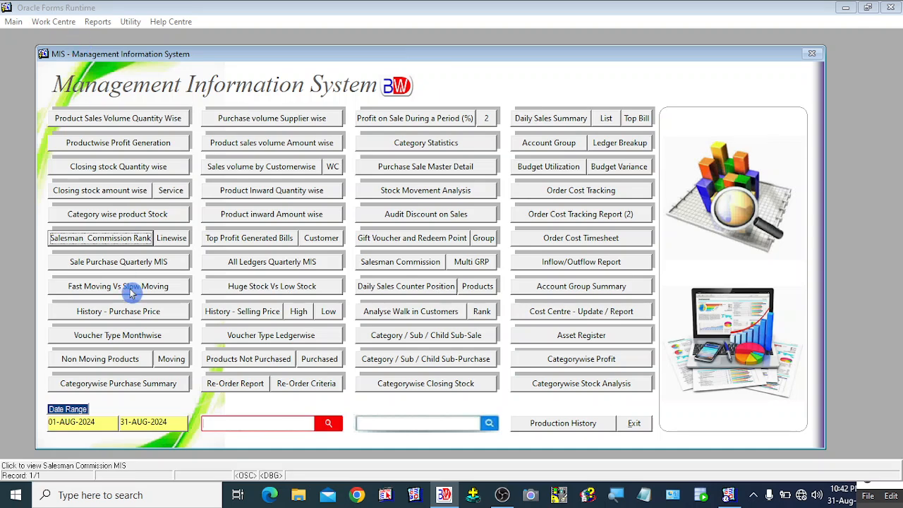
pyautogui.click(174, 239)
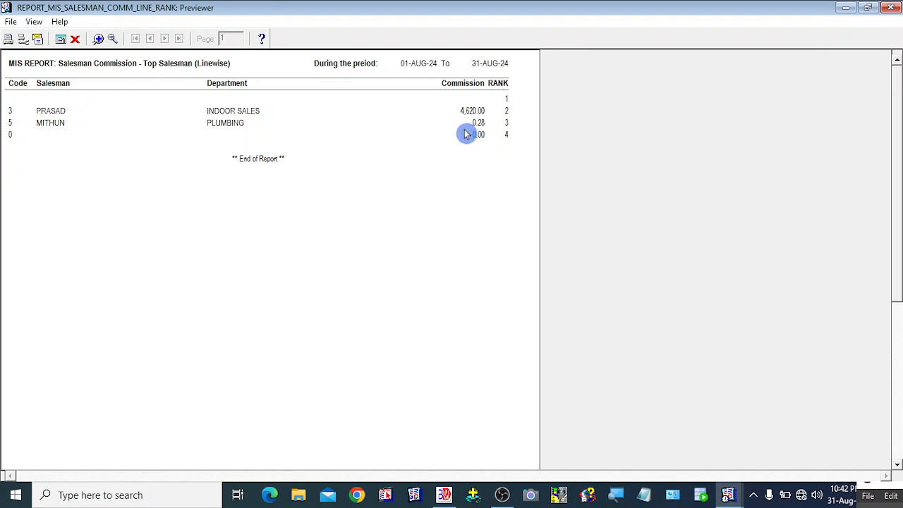
pyautogui.click(74, 39)
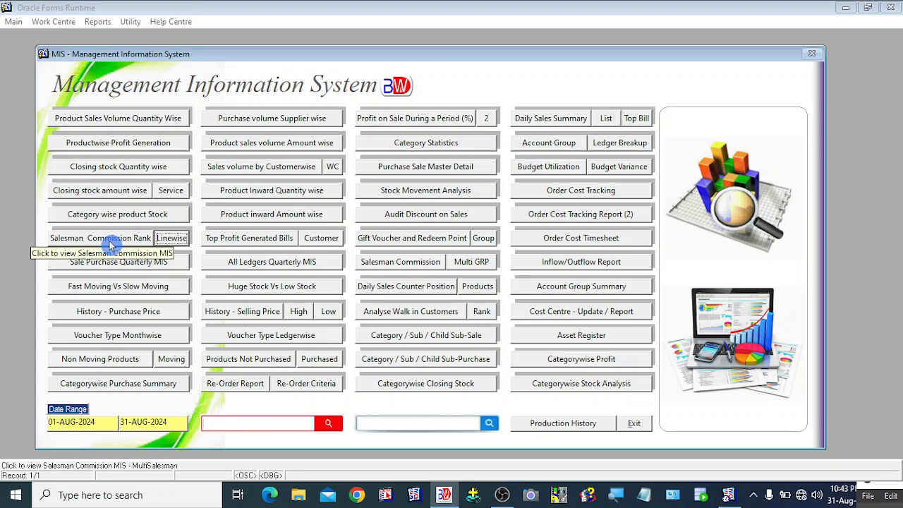
# Step: Exit the Management Information System screen and bring up the Reports menu on the main screen
pyautogui.click(634, 424)
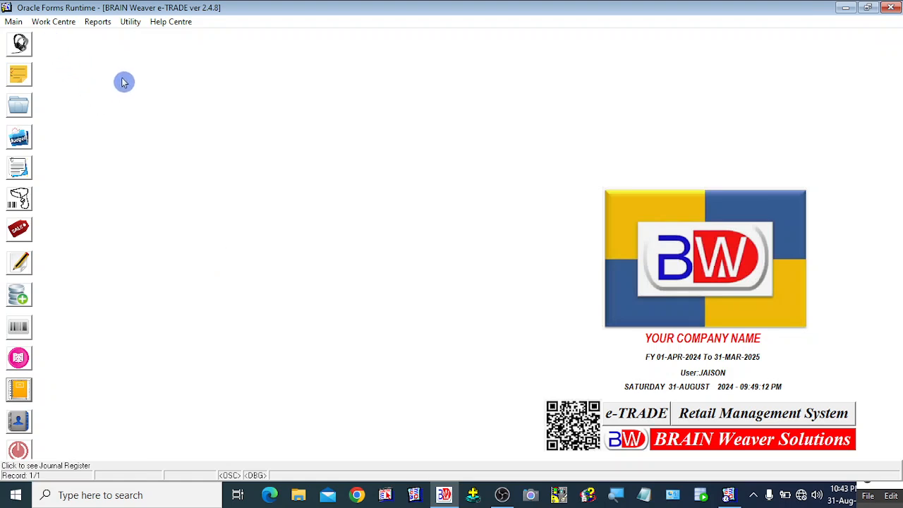
pyautogui.click(106, 27)
pyautogui.click(91, 110)
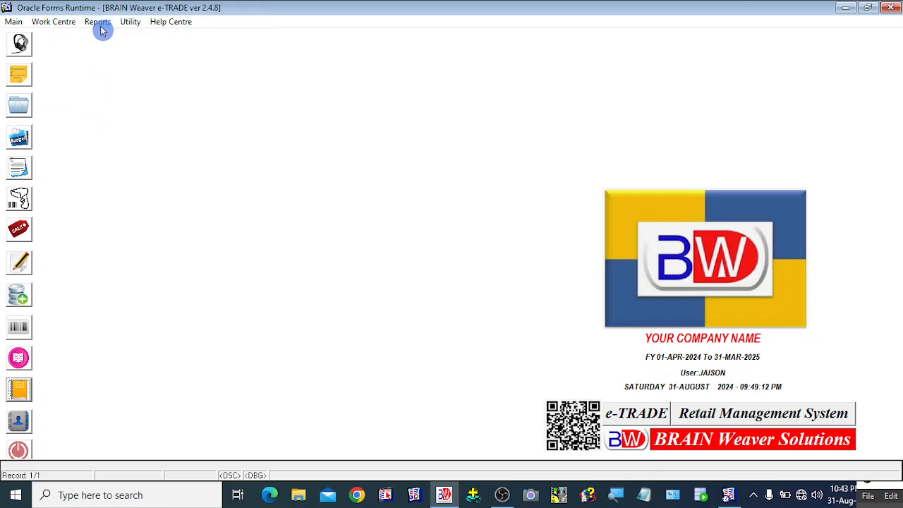
pyautogui.click(101, 27)
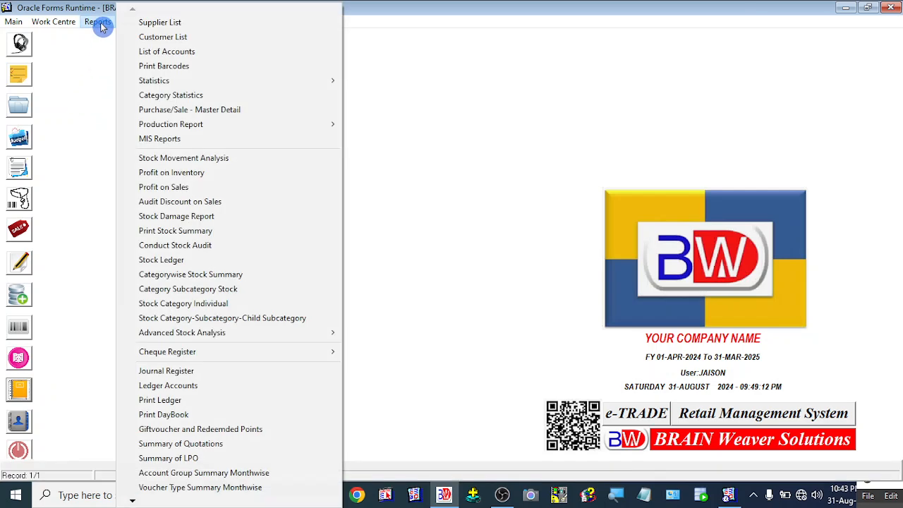
pyautogui.click(82, 86)
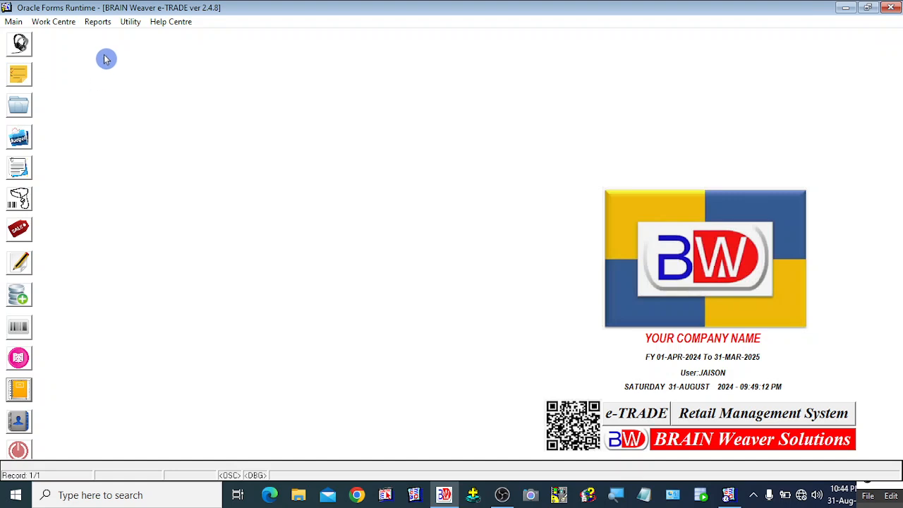
pyautogui.click(103, 28)
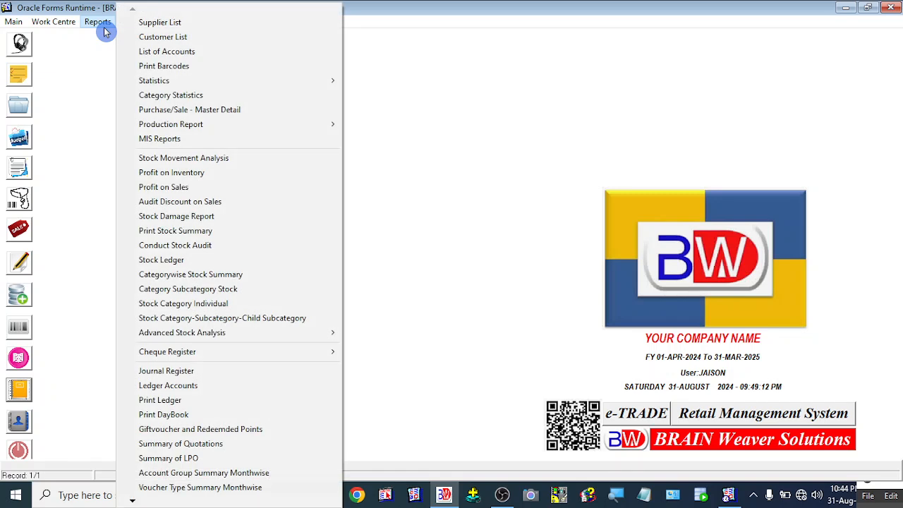
pyautogui.click(162, 38)
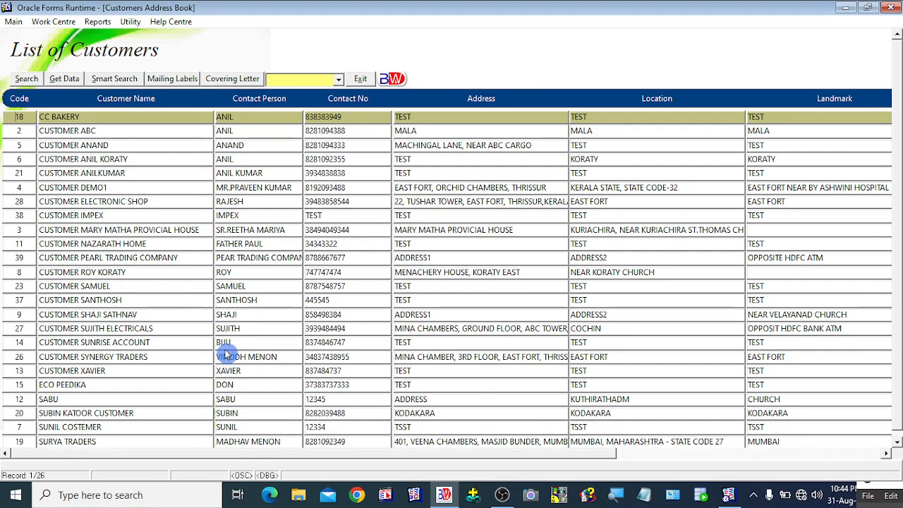
pyautogui.click(156, 314)
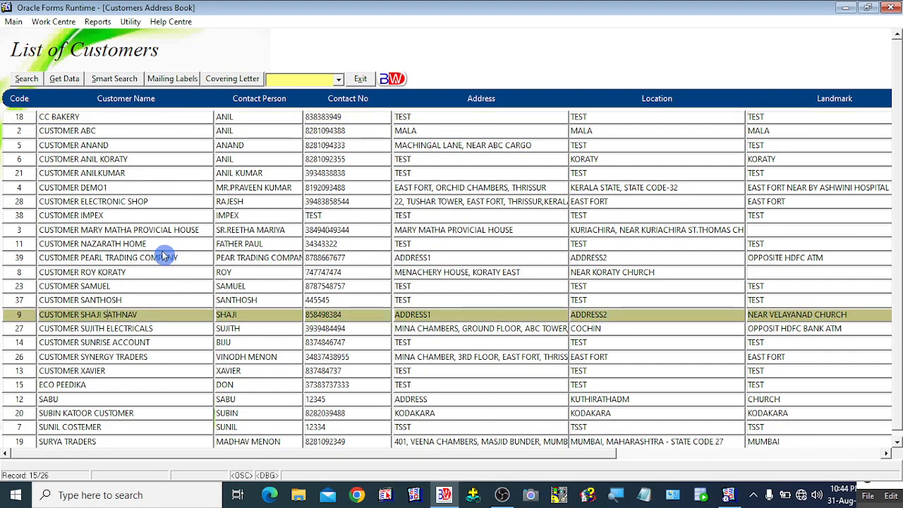
pyautogui.click(122, 243)
pyautogui.click(95, 118)
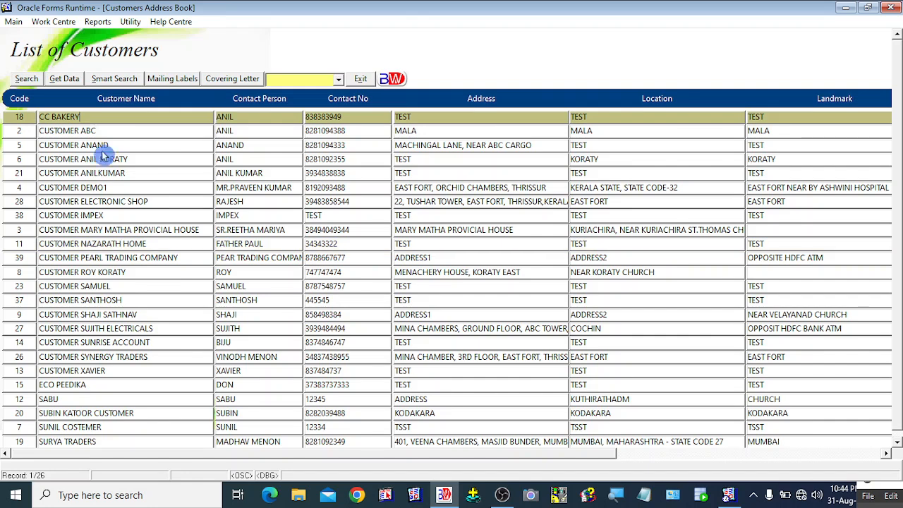
pyautogui.click(100, 132)
pyautogui.click(110, 148)
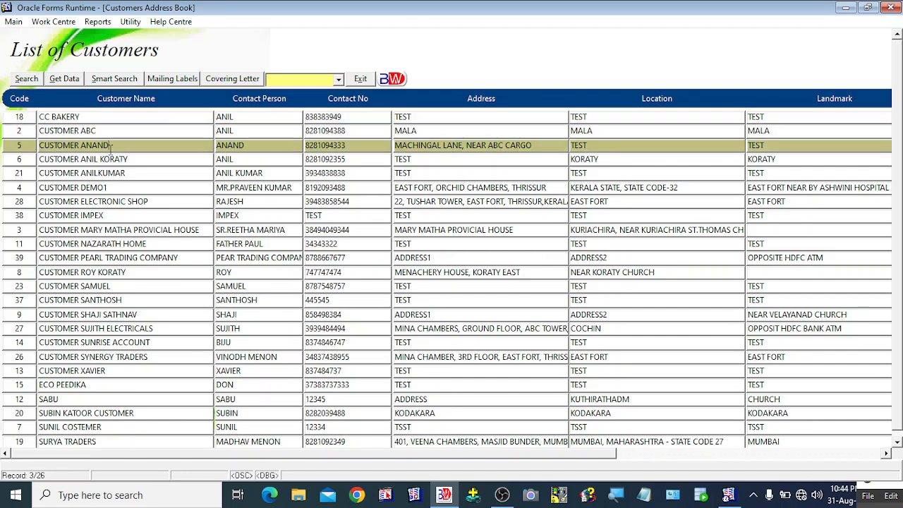
pyautogui.click(119, 215)
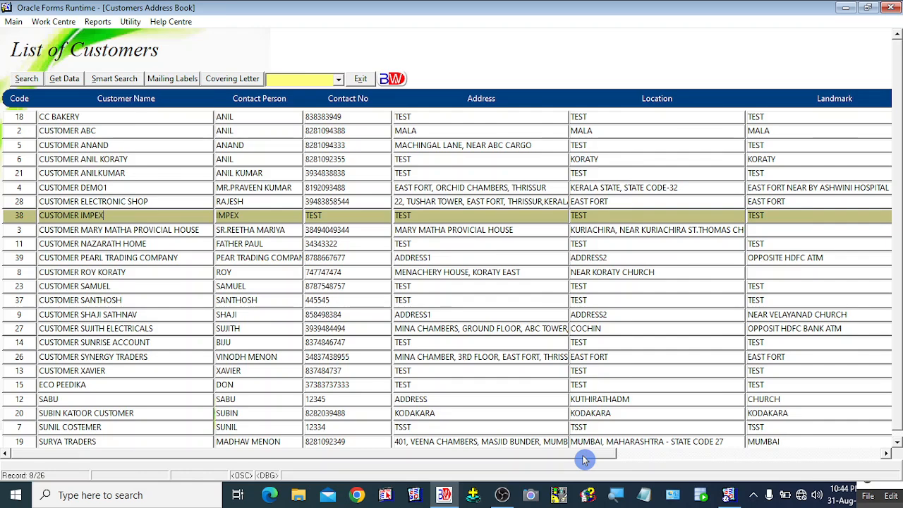
pyautogui.moveTo(584, 459); pyautogui.dragTo(881, 460)
pyautogui.moveTo(736, 462); pyautogui.dragTo(281, 459)
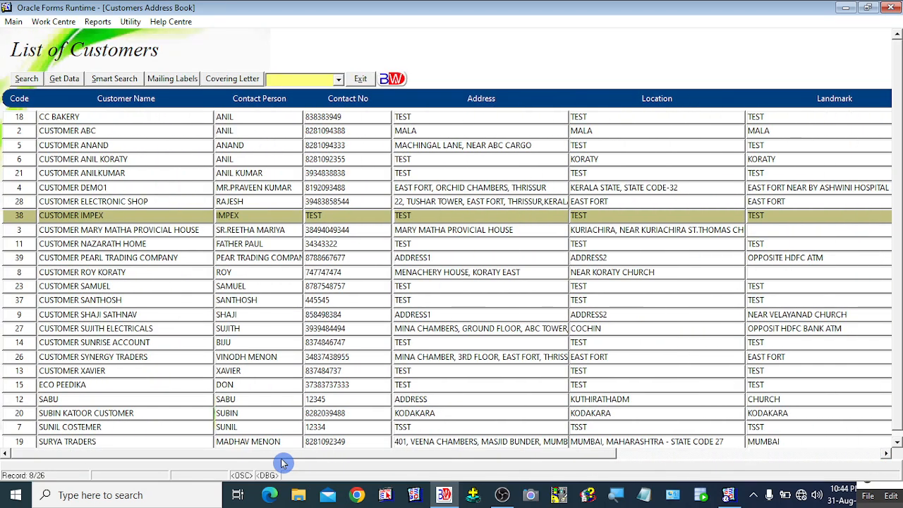
pyautogui.click(121, 243)
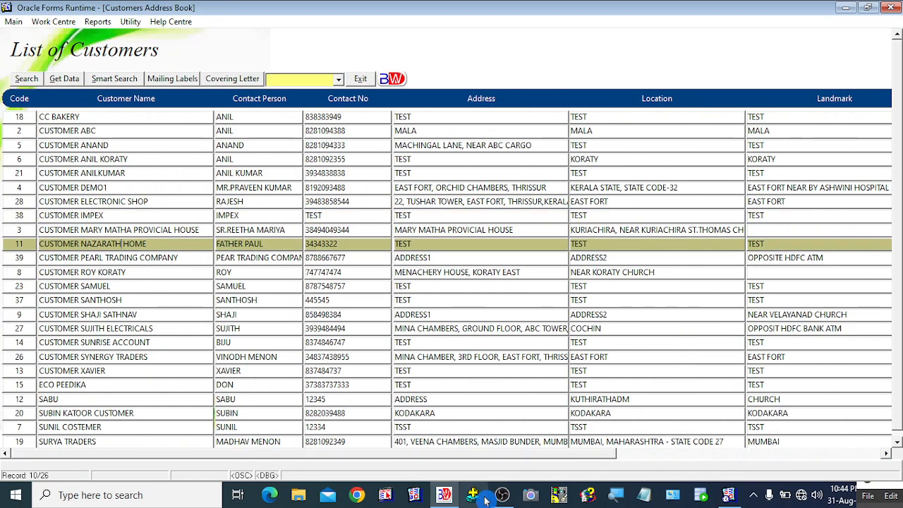
pyautogui.click(539, 272)
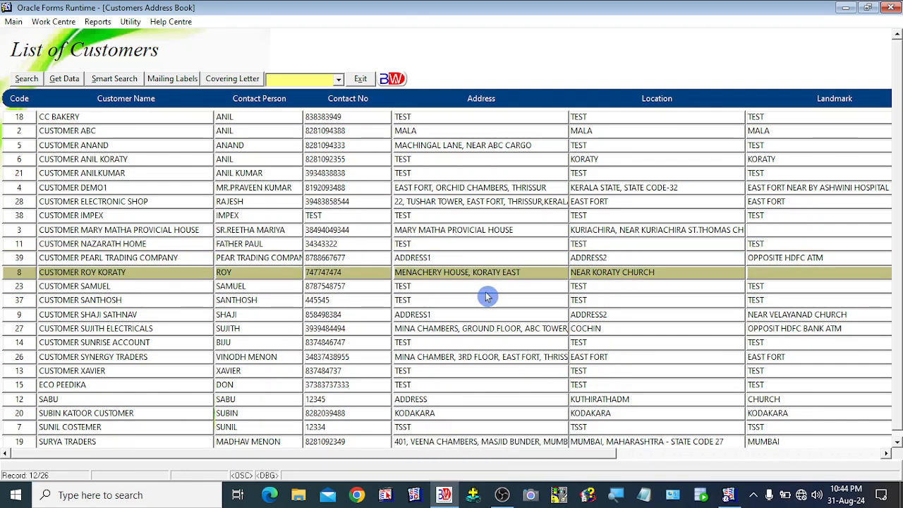
pyautogui.click(122, 159)
pyautogui.click(125, 145)
pyautogui.click(118, 130)
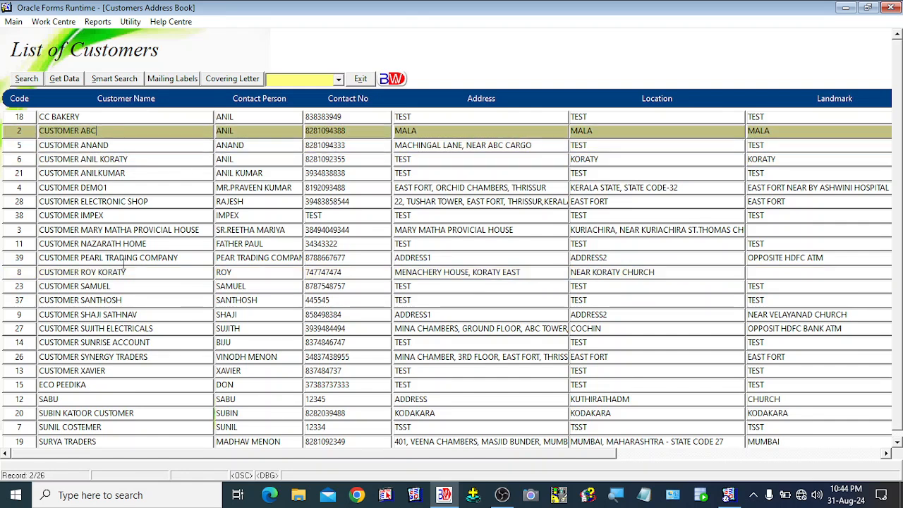
pyautogui.click(130, 257)
pyautogui.click(132, 328)
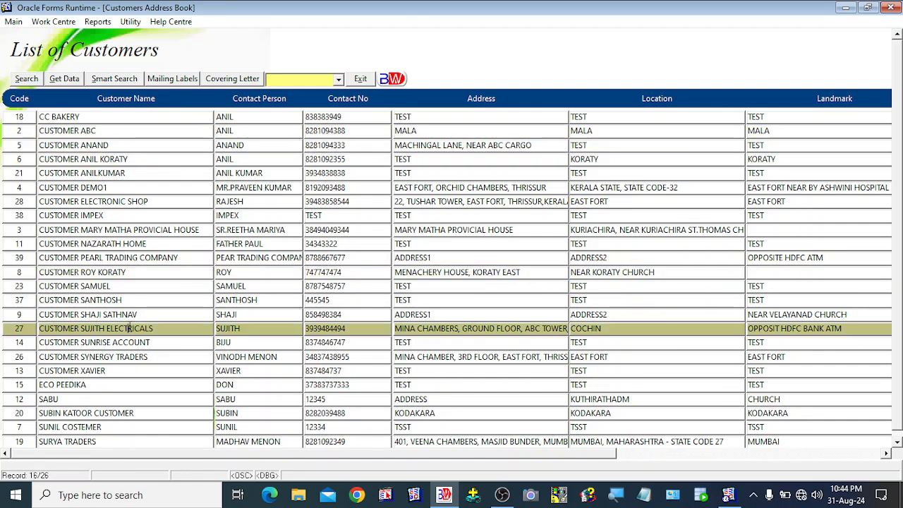
pyautogui.click(124, 215)
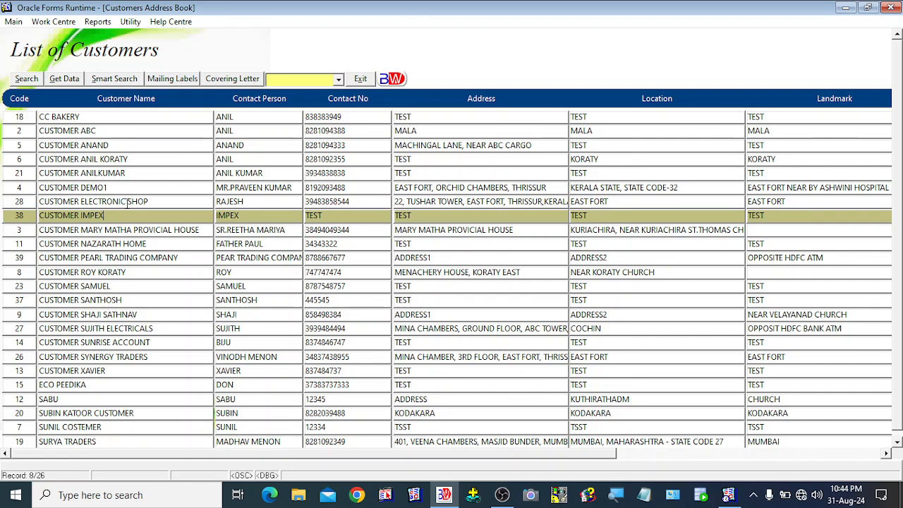
pyautogui.click(116, 158)
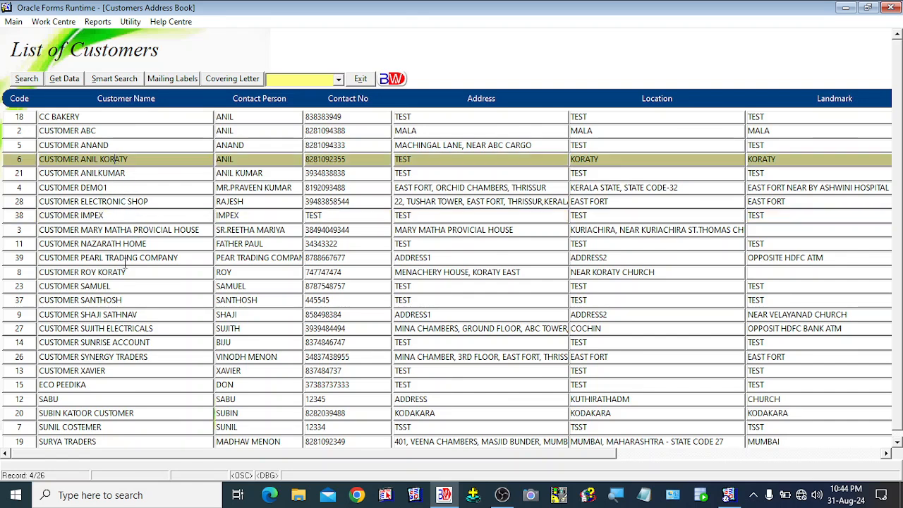
pyautogui.click(119, 301)
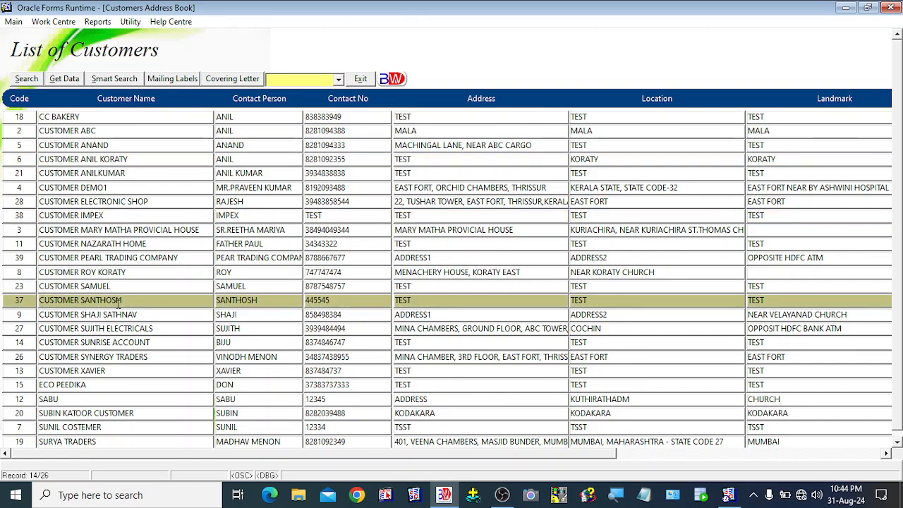
pyautogui.click(107, 188)
pyautogui.click(107, 243)
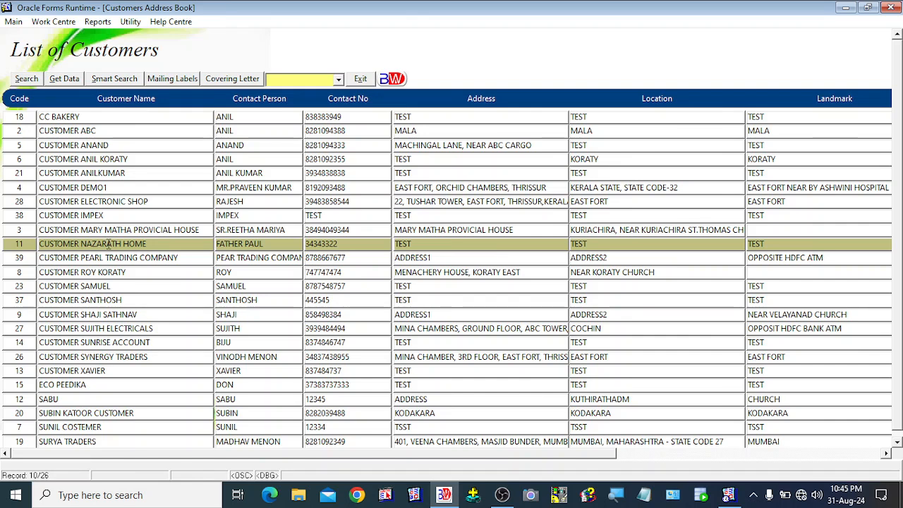
pyautogui.click(95, 174)
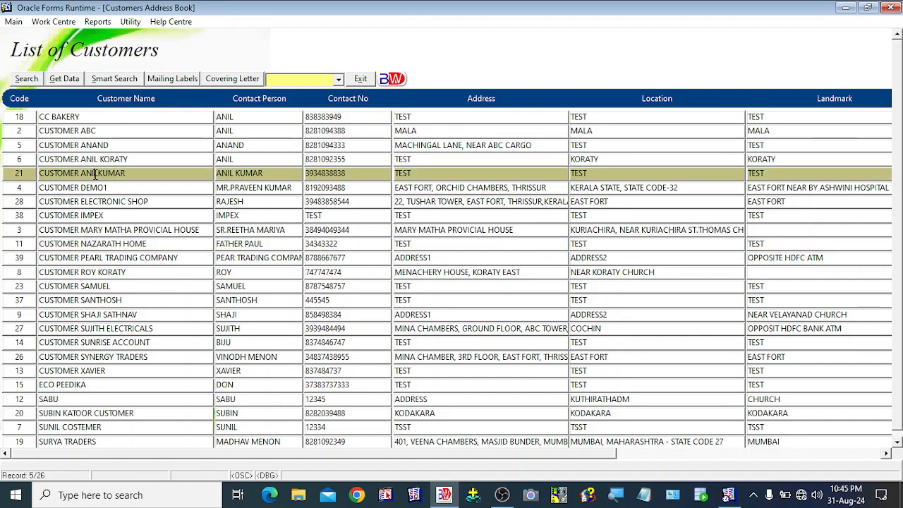
pyautogui.click(99, 273)
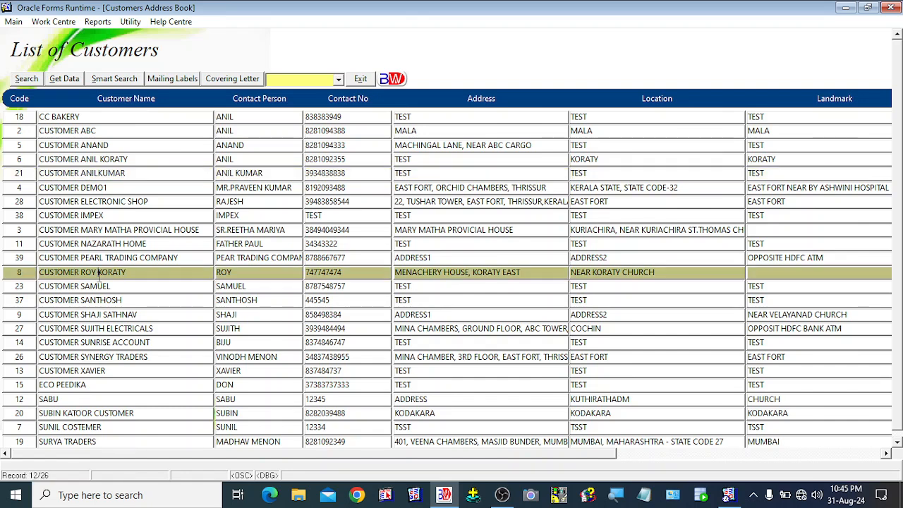
pyautogui.click(94, 329)
pyautogui.click(92, 229)
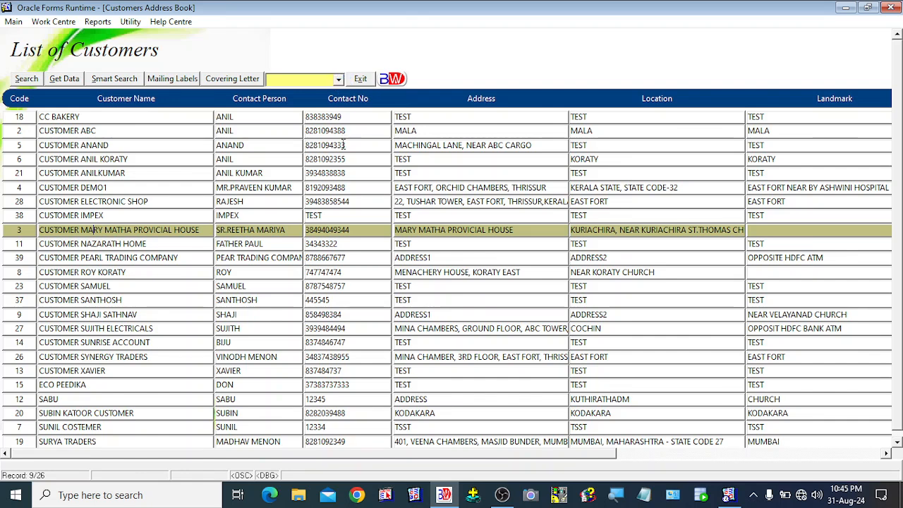
# Step: Set the letter scope to All and preview the covering letters
pyautogui.click(340, 82)
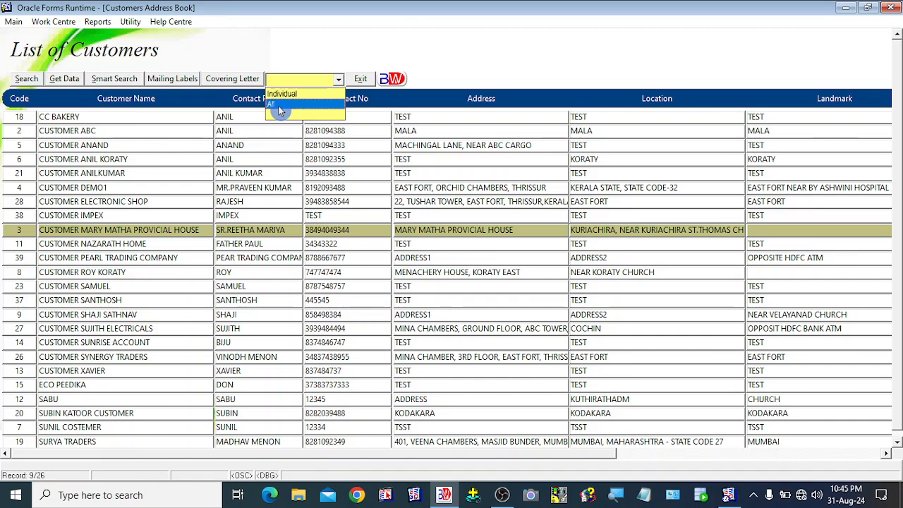
pyautogui.click(279, 107)
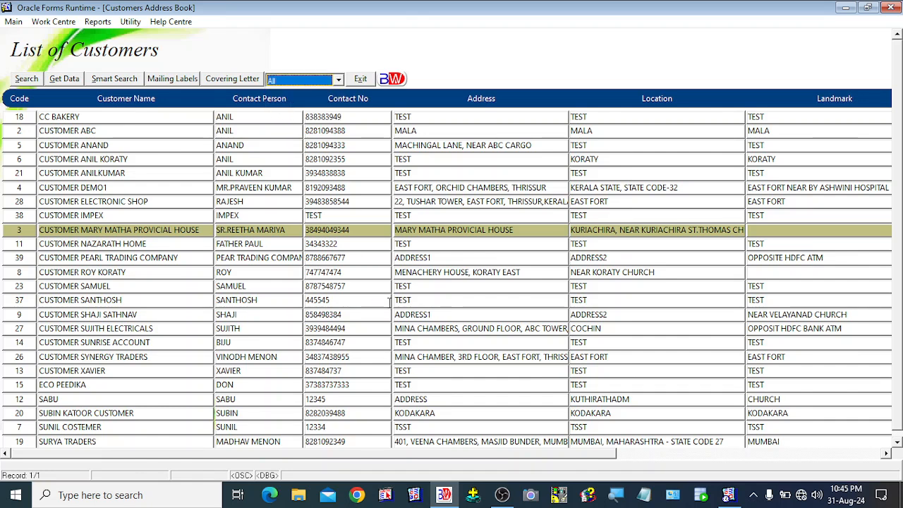
pyautogui.click(329, 172)
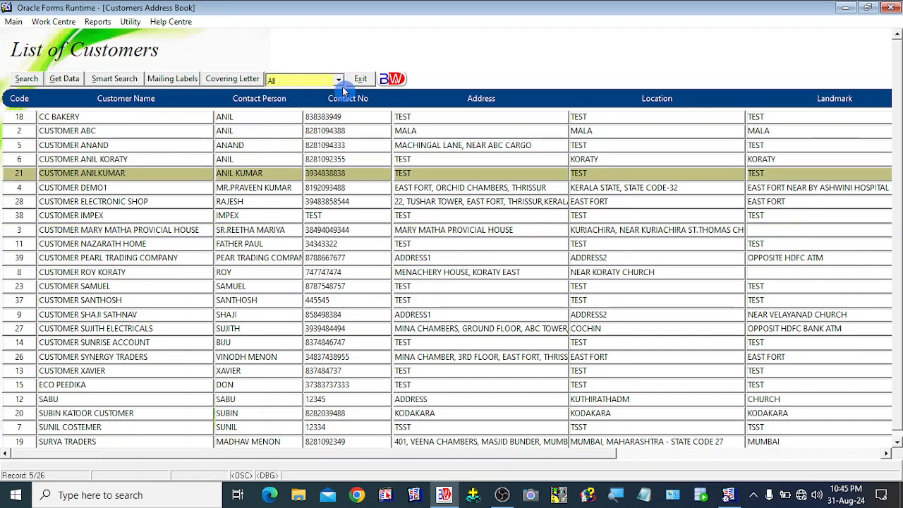
pyautogui.click(243, 141)
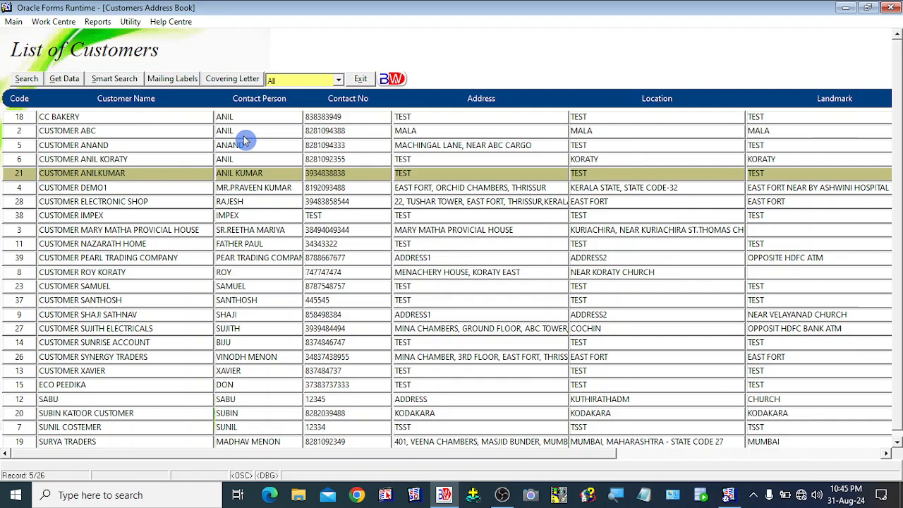
pyautogui.click(238, 84)
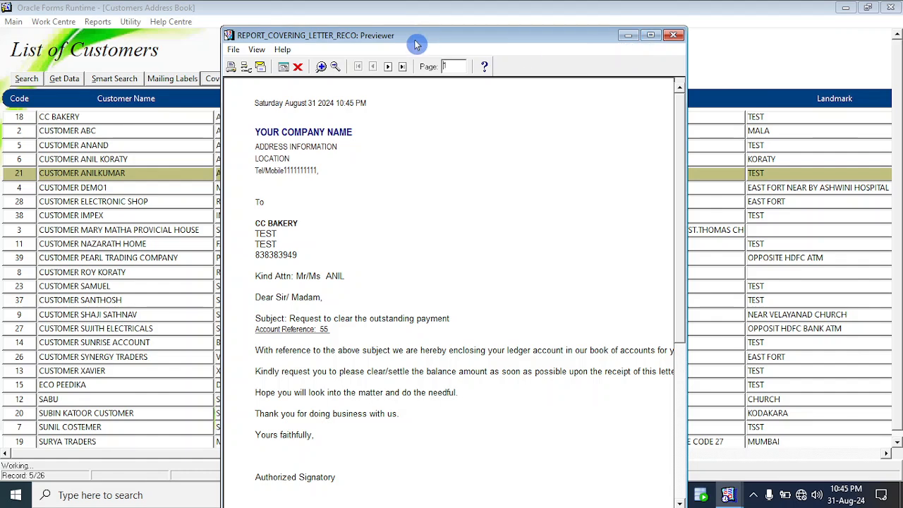
# Step: Maximize the letter preview and move to the second letter, for CUSTOMER ABC
pyautogui.click(650, 35)
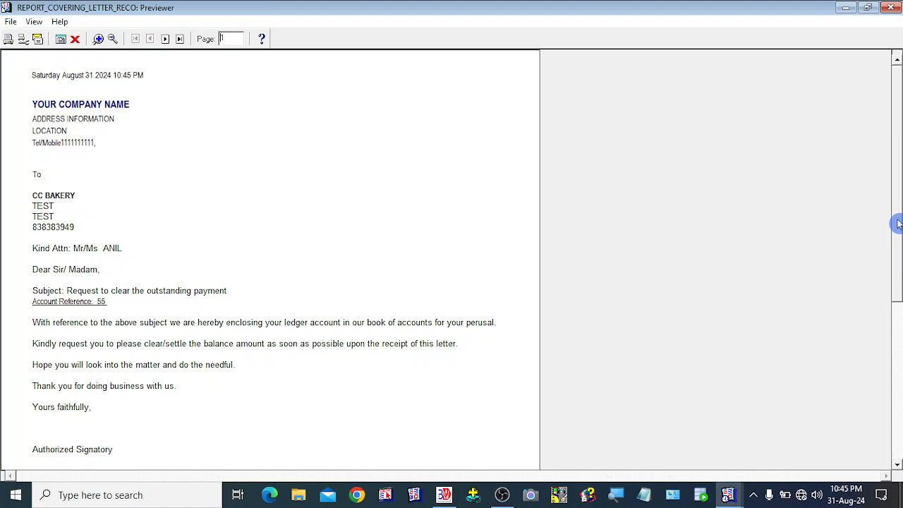
pyautogui.moveTo(897, 225)
pyautogui.mouseDown()
pyautogui.moveTo(897, 304)
pyautogui.moveTo(899, 232)
pyautogui.mouseUp()
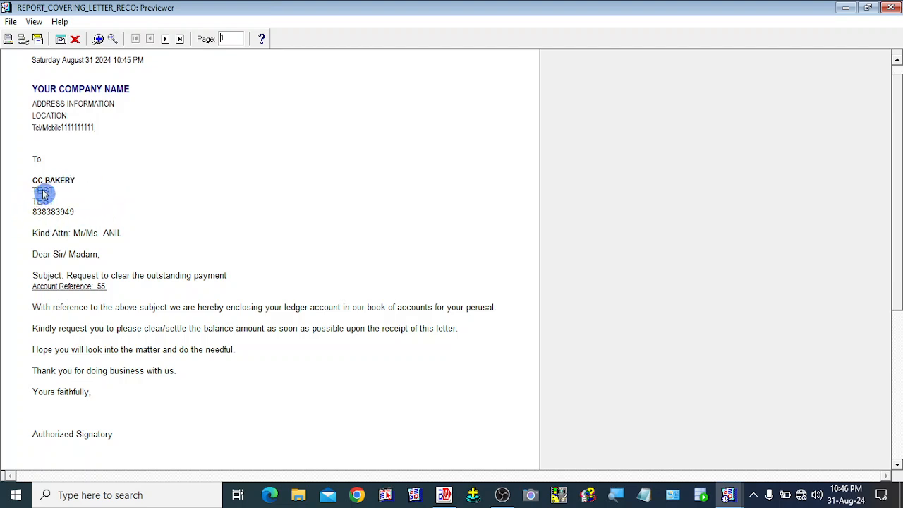
pyautogui.click(167, 41)
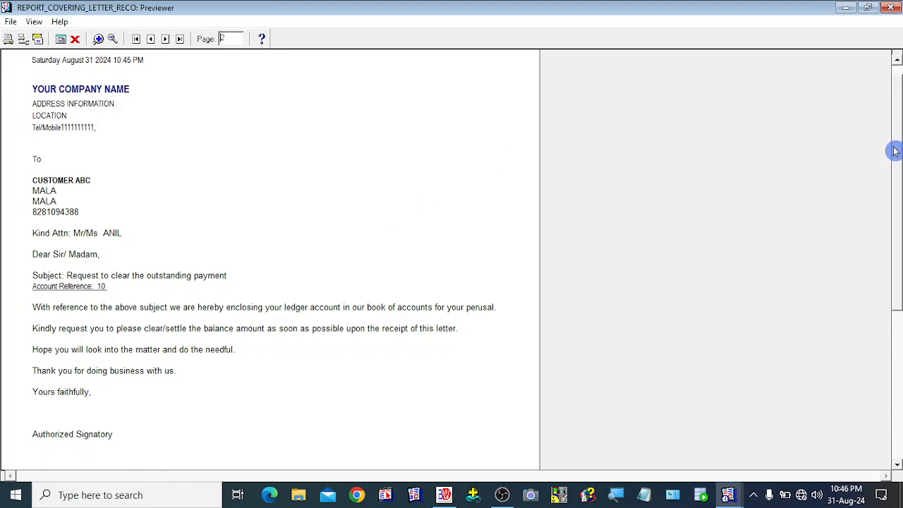
pyautogui.moveTo(897, 151); pyautogui.dragTo(897, 112)
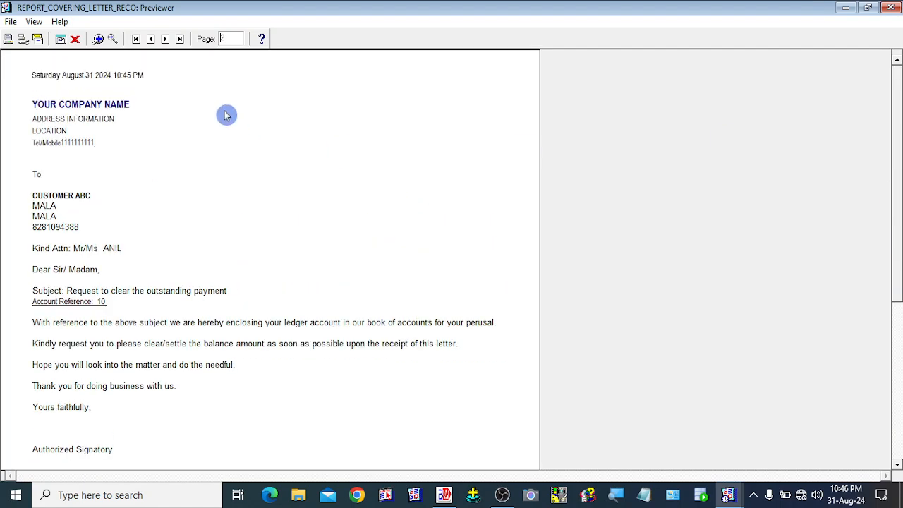
# Step: Close and regenerate the All-customers covering letters preview at full screen
pyautogui.click(77, 40)
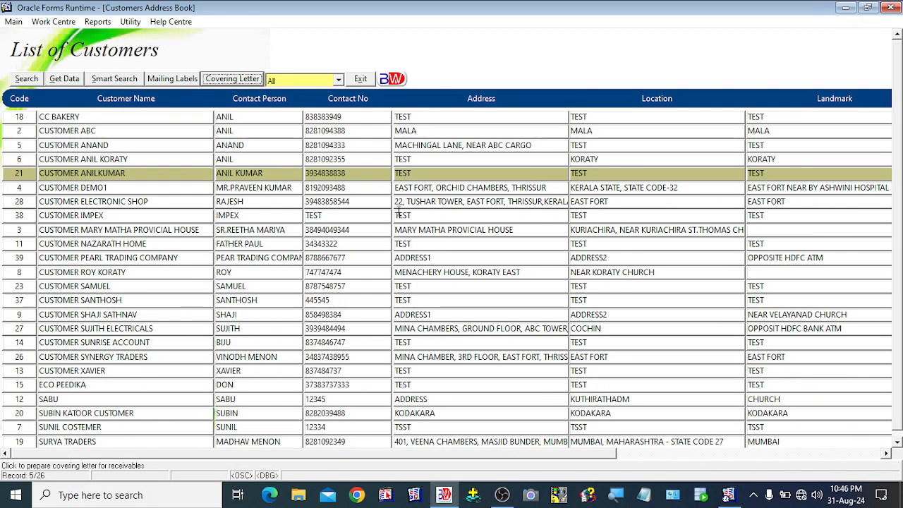
pyautogui.click(338, 81)
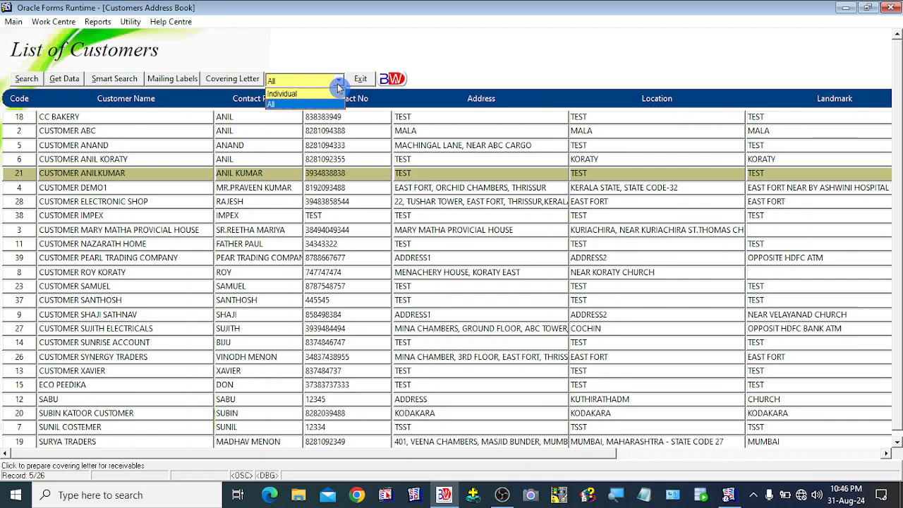
pyautogui.click(281, 104)
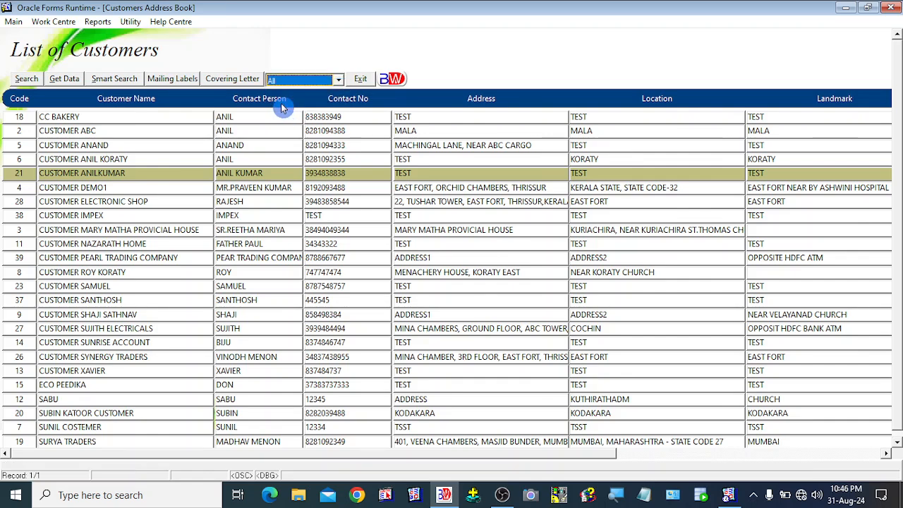
pyautogui.click(233, 80)
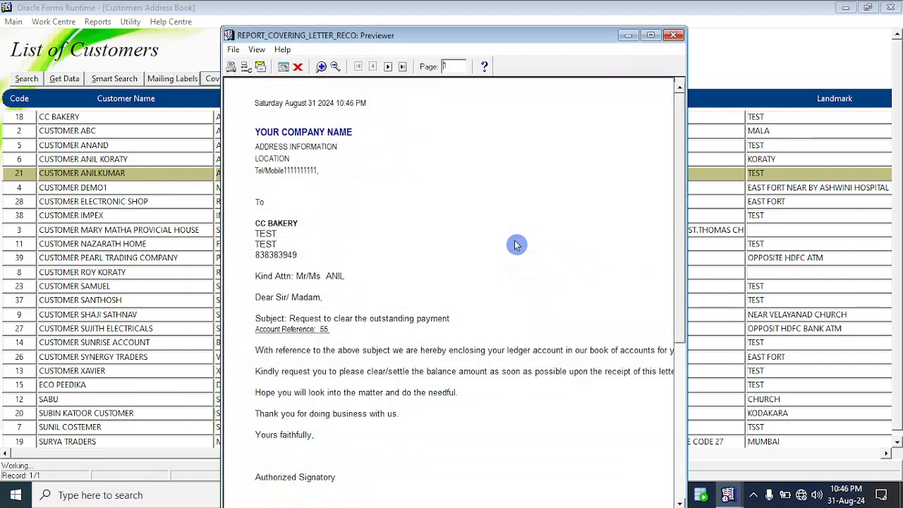
pyautogui.click(650, 36)
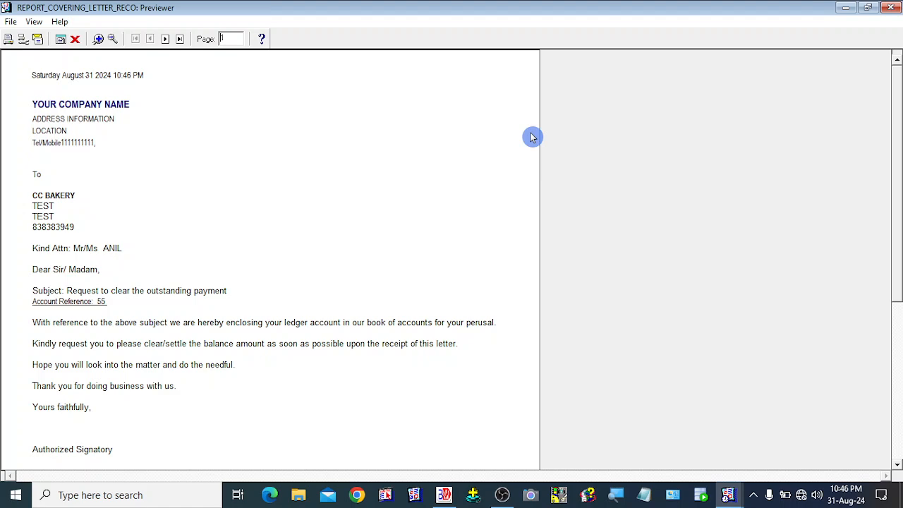
# Step: Scroll the CC BAKERY letter down to its note, signatory sign-off and Ledger Account enclosure
pyautogui.moveTo(895, 293); pyautogui.dragTo(898, 261)
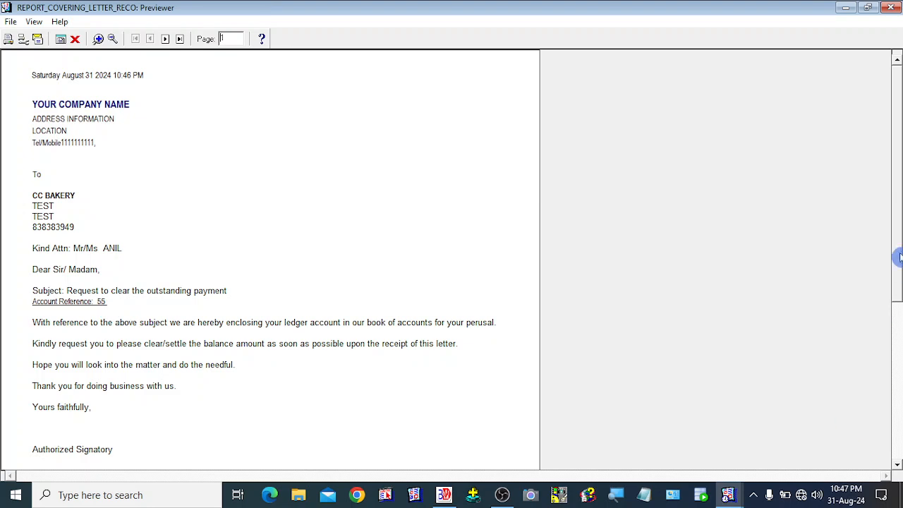
pyautogui.moveTo(896, 256); pyautogui.dragTo(898, 294)
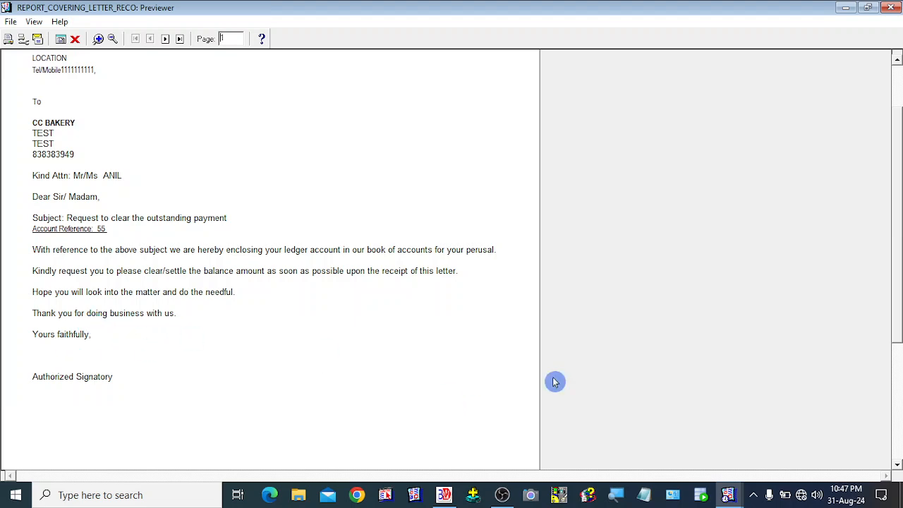
pyautogui.moveTo(894, 258); pyautogui.dragTo(893, 395)
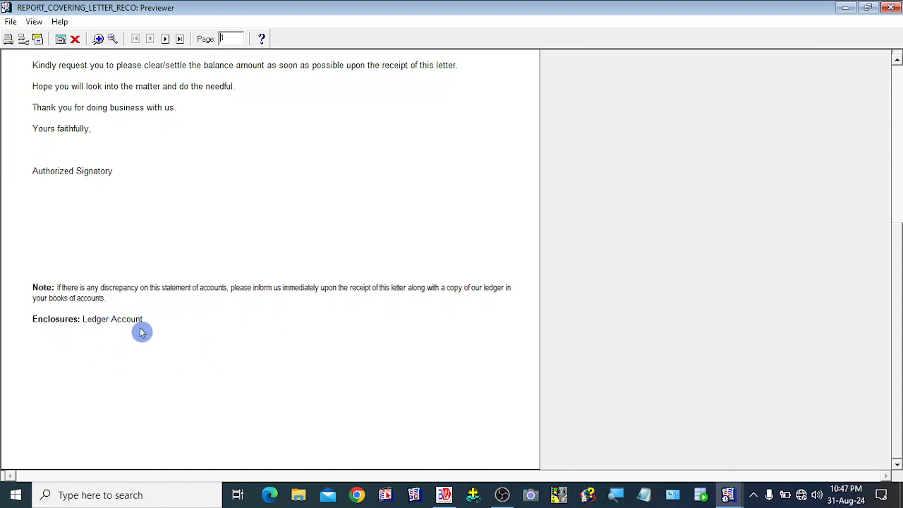
# Step: Select the third customer (code 5), set letters to Individual, and preview its covering letter
pyautogui.click(76, 40)
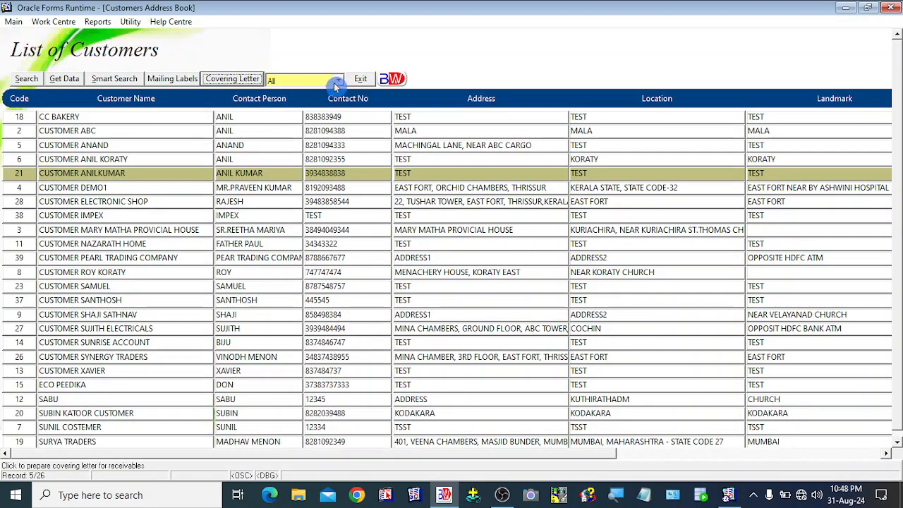
pyautogui.click(81, 119)
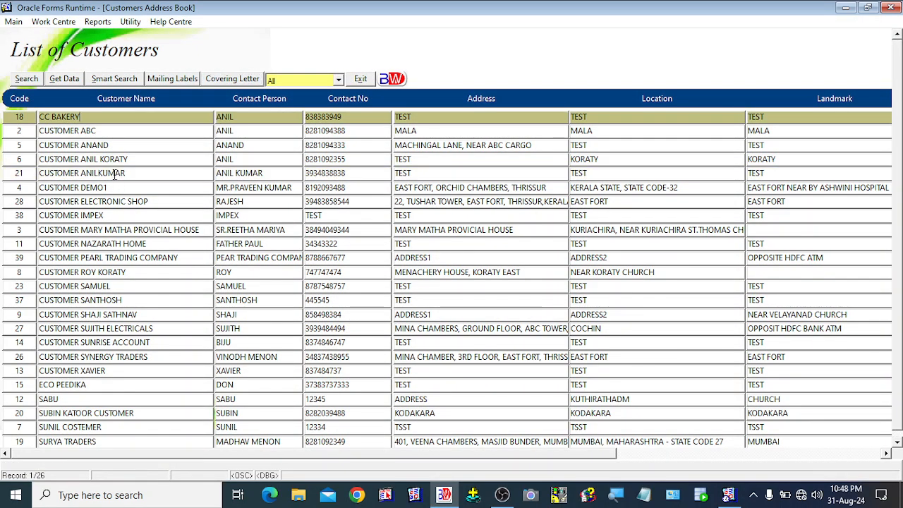
pyautogui.click(120, 146)
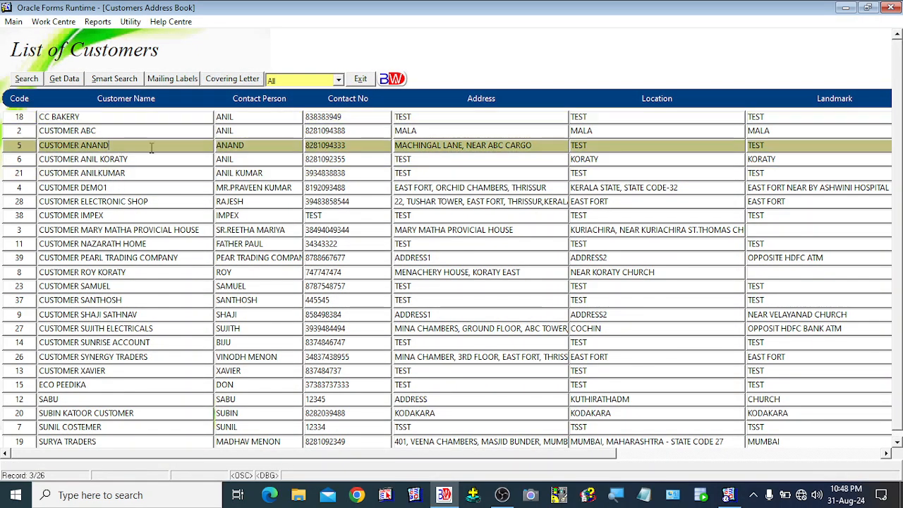
pyautogui.click(339, 80)
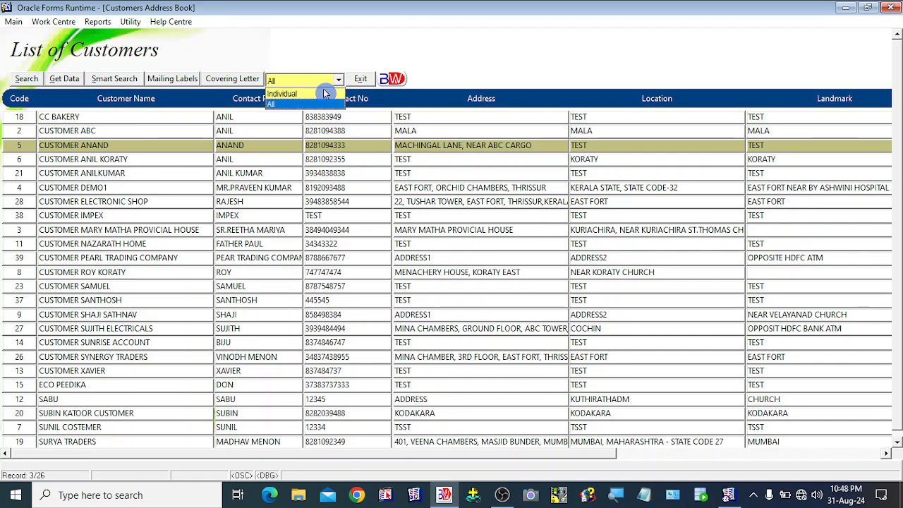
pyautogui.click(301, 93)
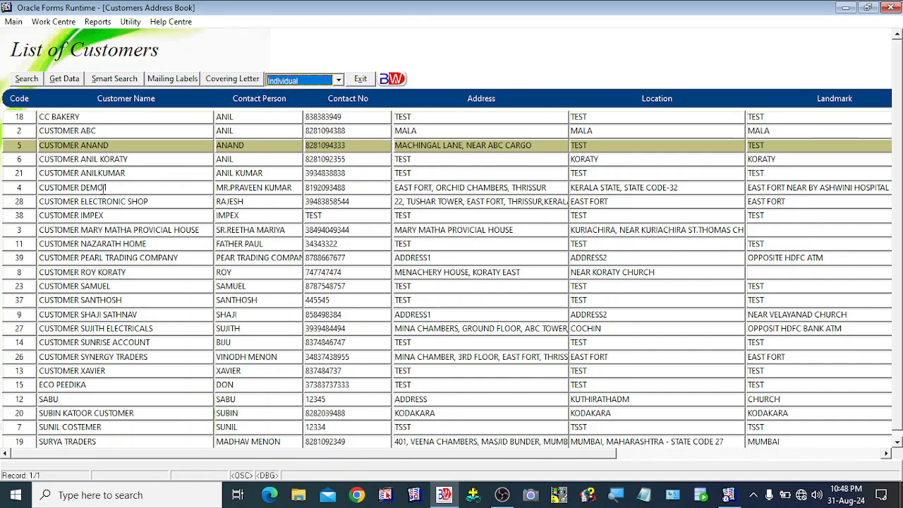
pyautogui.click(106, 161)
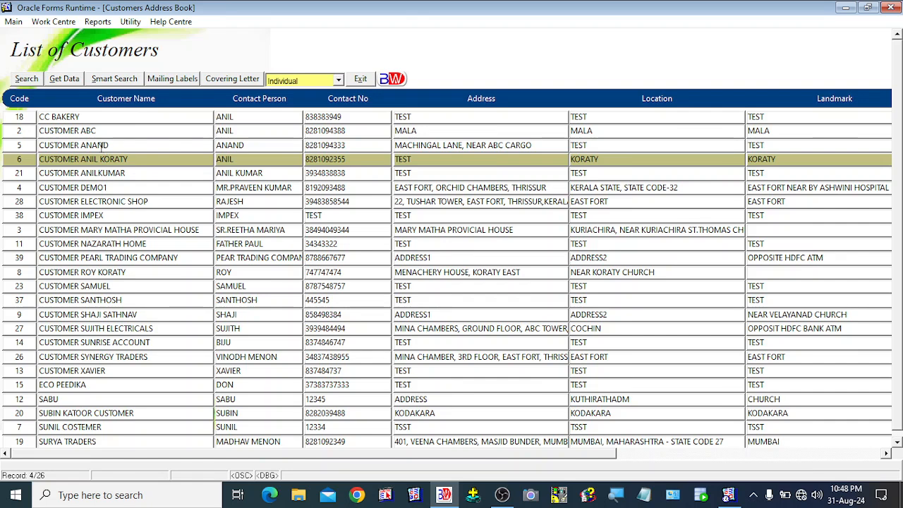
pyautogui.click(99, 145)
pyautogui.click(100, 159)
pyautogui.click(101, 145)
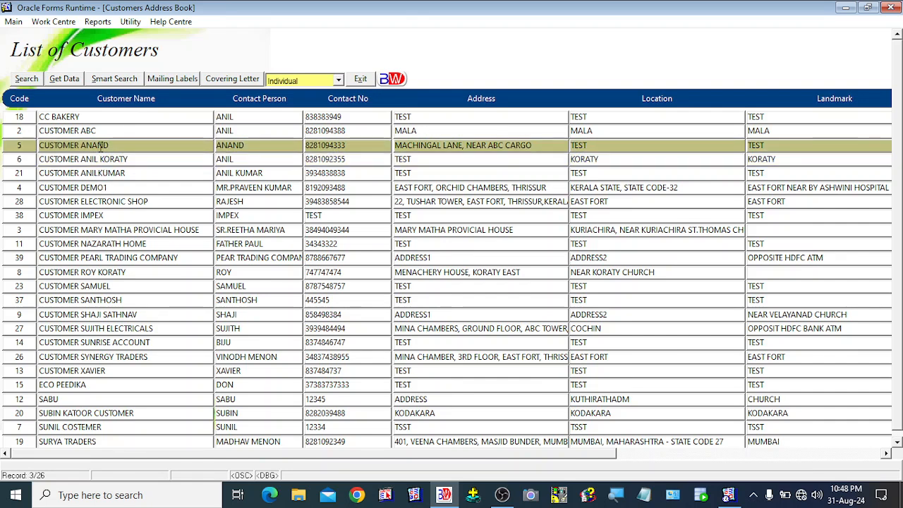
pyautogui.click(298, 81)
pyautogui.click(287, 92)
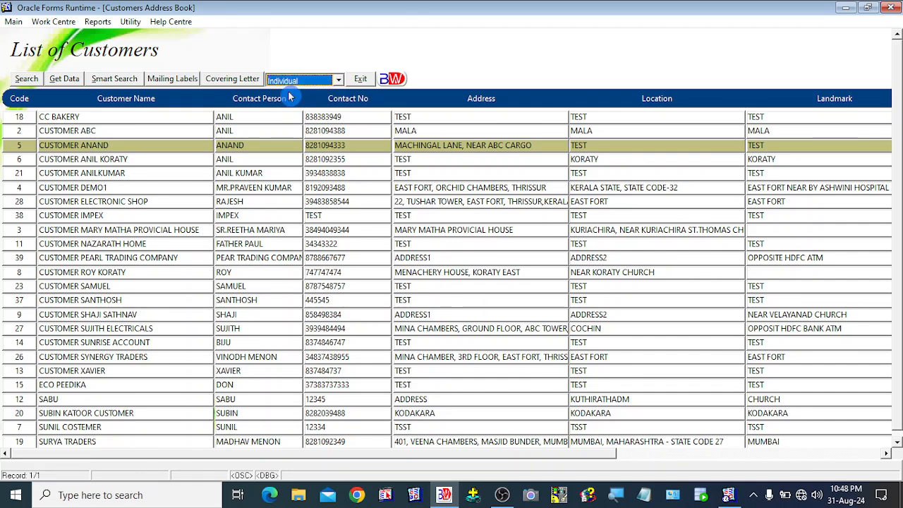
pyautogui.click(228, 81)
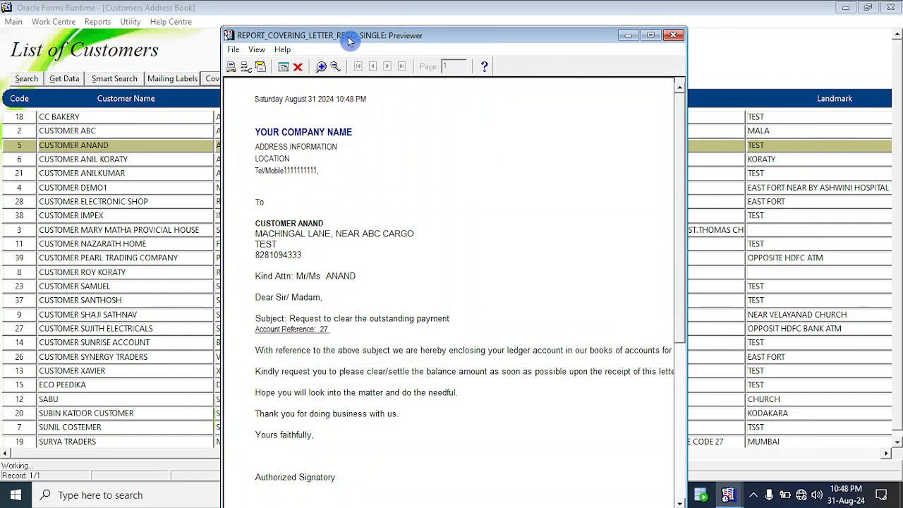
# Step: Shift the letter preview window aside, then close it to return to the List of Customers
pyautogui.moveTo(348, 41); pyautogui.dragTo(416, 50)
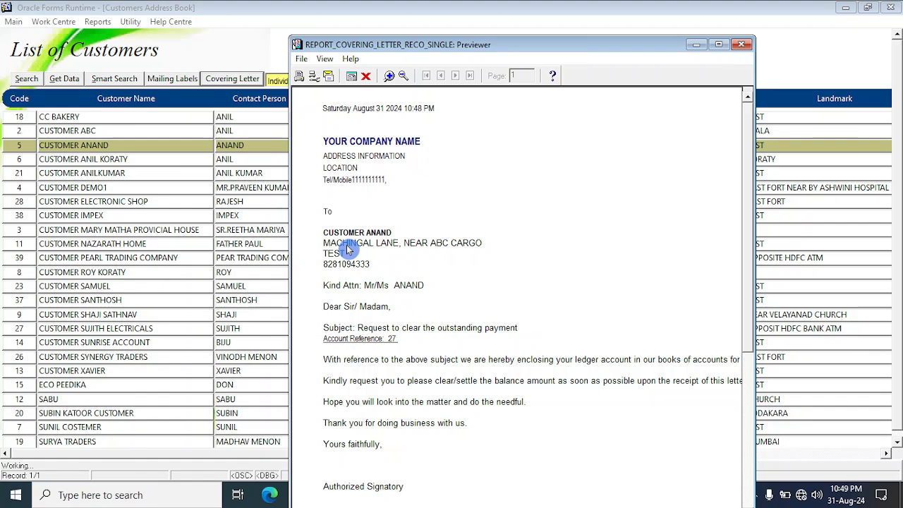
pyautogui.click(367, 78)
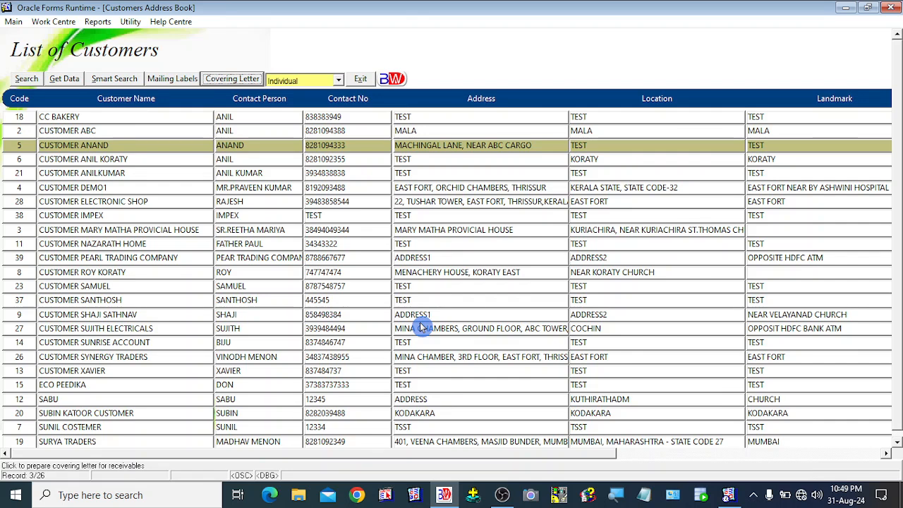
pyautogui.moveTo(574, 453); pyautogui.dragTo(413, 457)
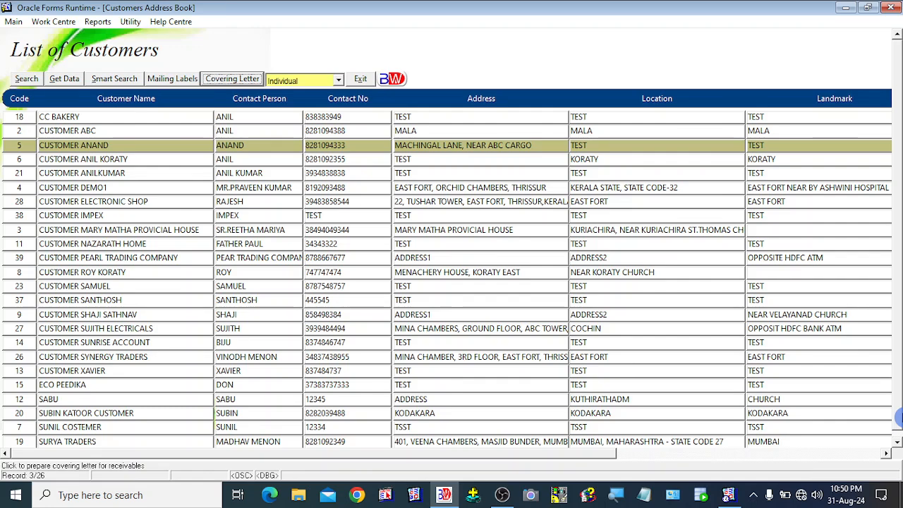
pyautogui.click(116, 160)
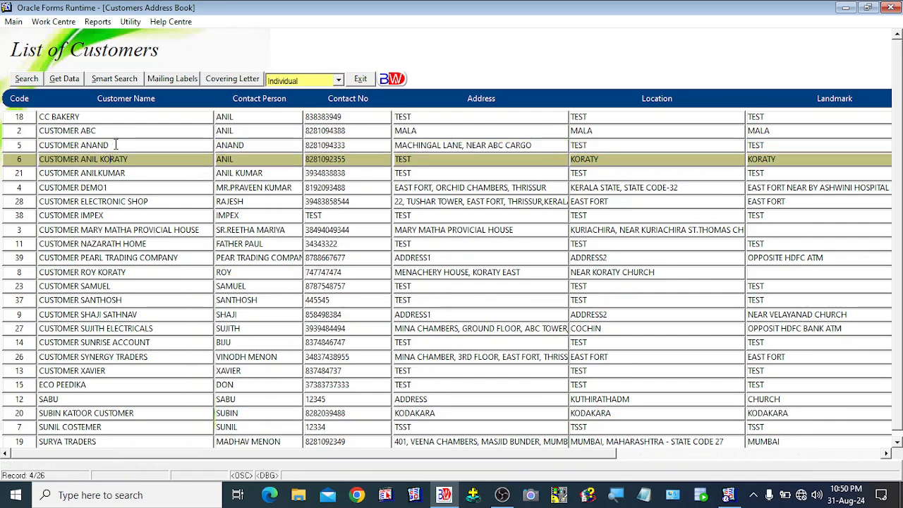
pyautogui.click(115, 144)
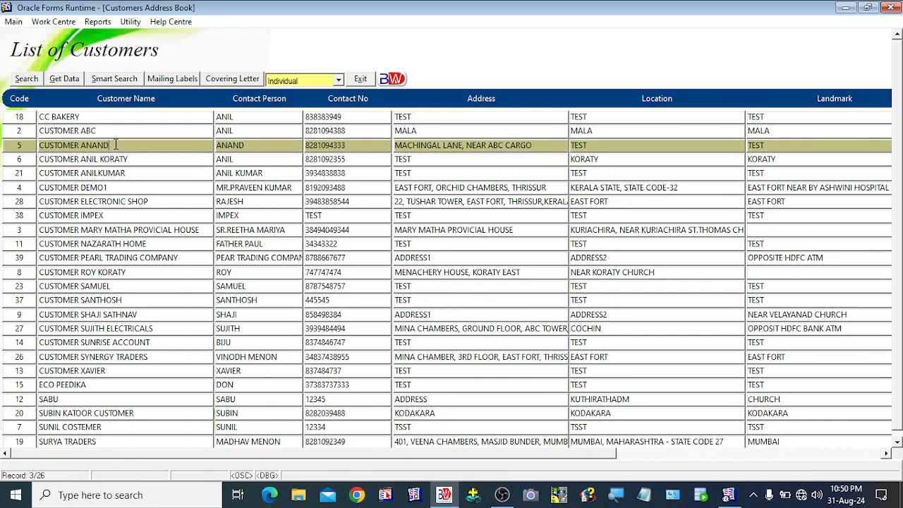
# Step: Preview mailing labels for all 26 customers full-screen, scroll through them, and go to page two
pyautogui.click(173, 81)
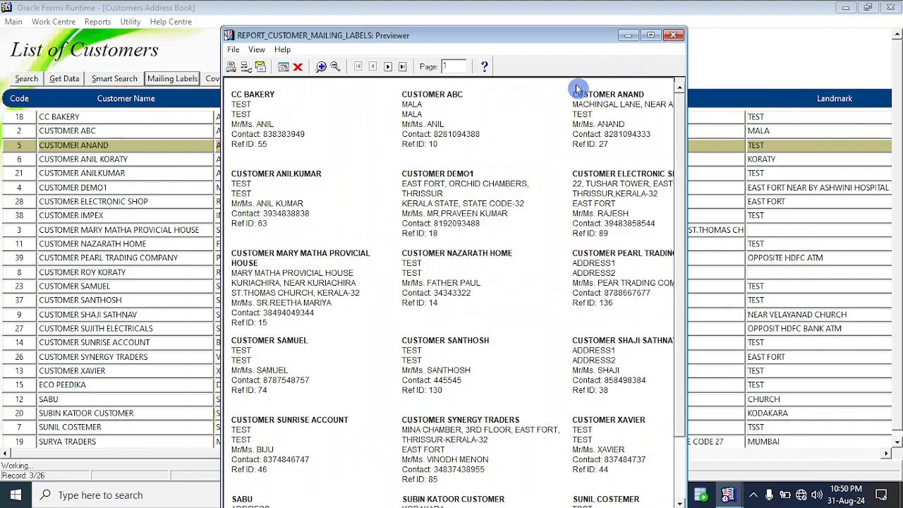
pyautogui.click(650, 35)
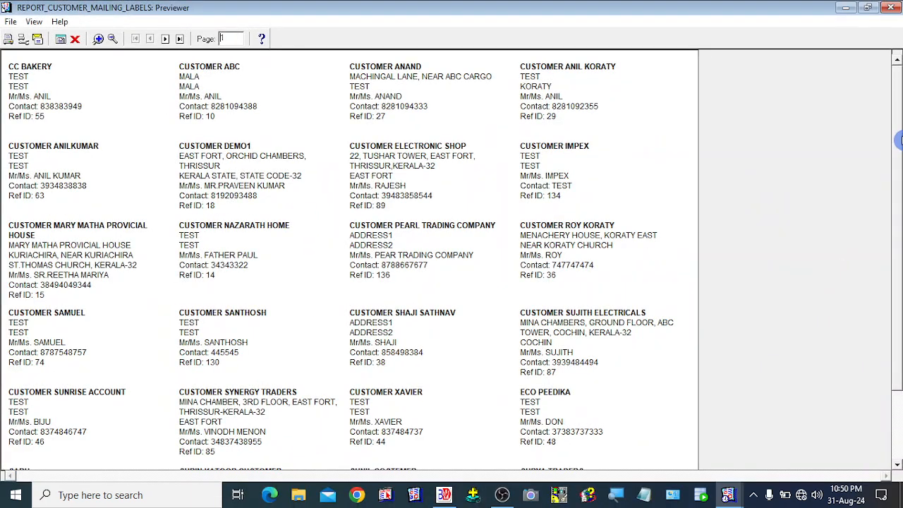
pyautogui.scroll(-3, 899, 138)
pyautogui.scroll(3, 900, 139)
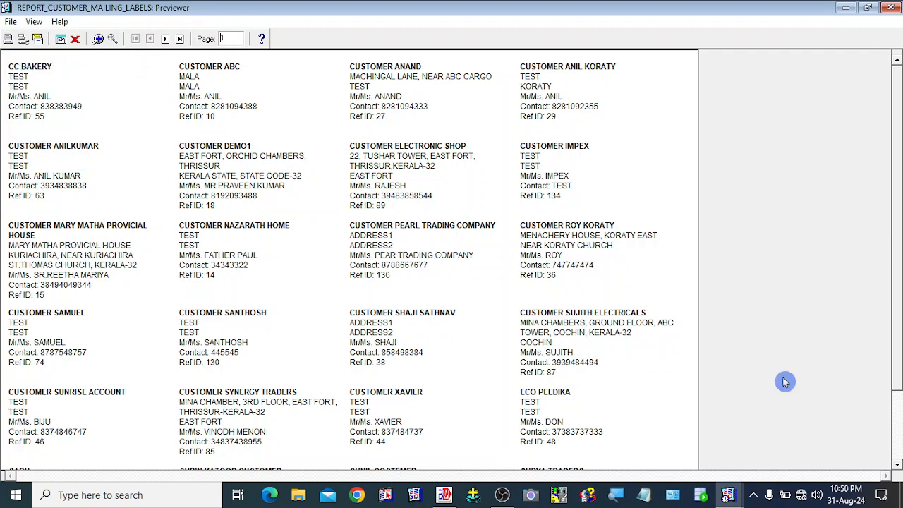
pyautogui.moveTo(896, 217); pyautogui.dragTo(899, 438)
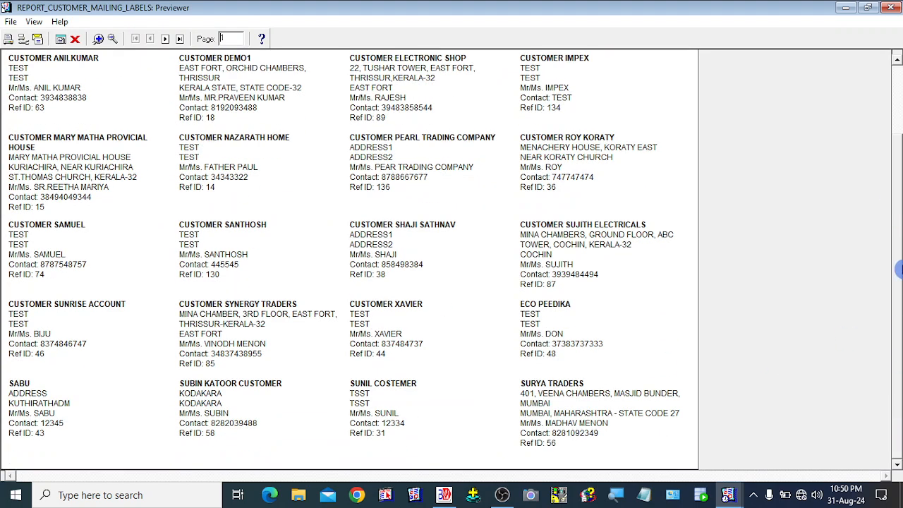
pyautogui.scroll(1, 898, 264)
pyautogui.scroll(2, 899, 212)
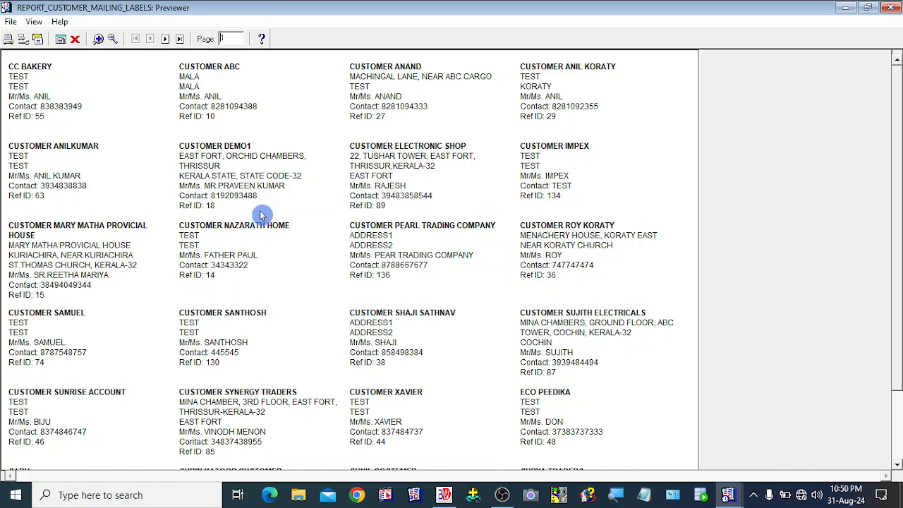
pyautogui.click(172, 43)
# Step: Close the mailing label preview and exit the List of Customers to the main screen
pyautogui.click(73, 40)
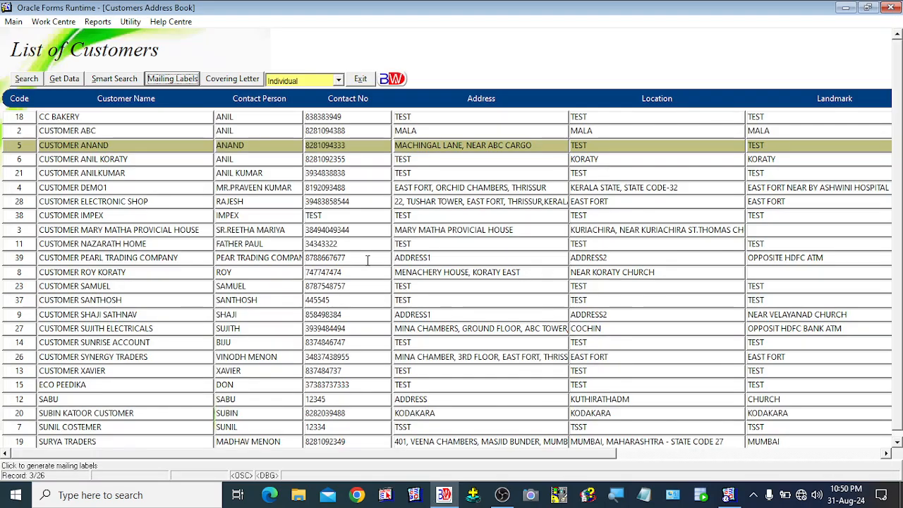
pyautogui.click(351, 194)
pyautogui.click(361, 82)
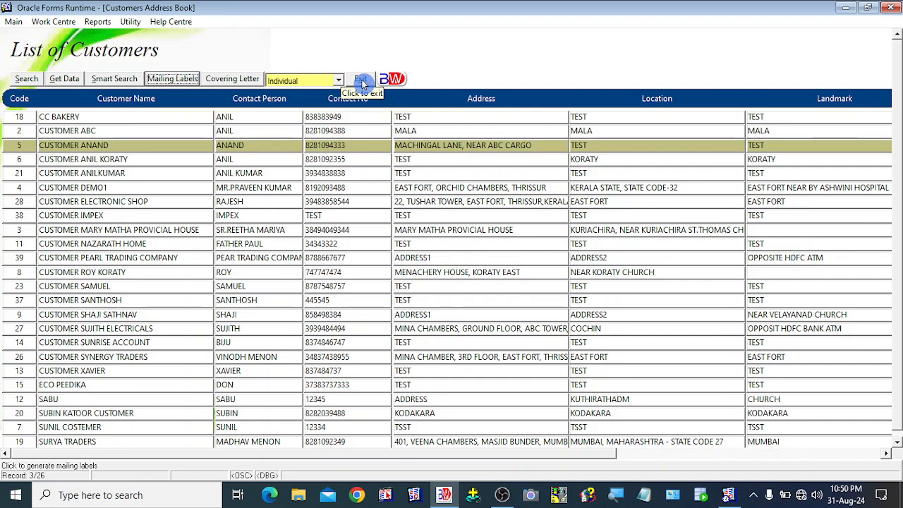
pyautogui.click(361, 82)
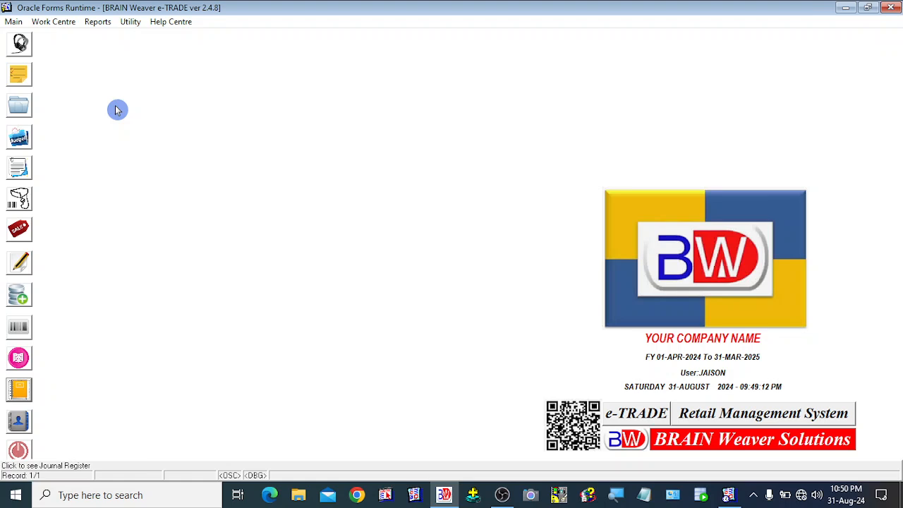
pyautogui.click(501, 494)
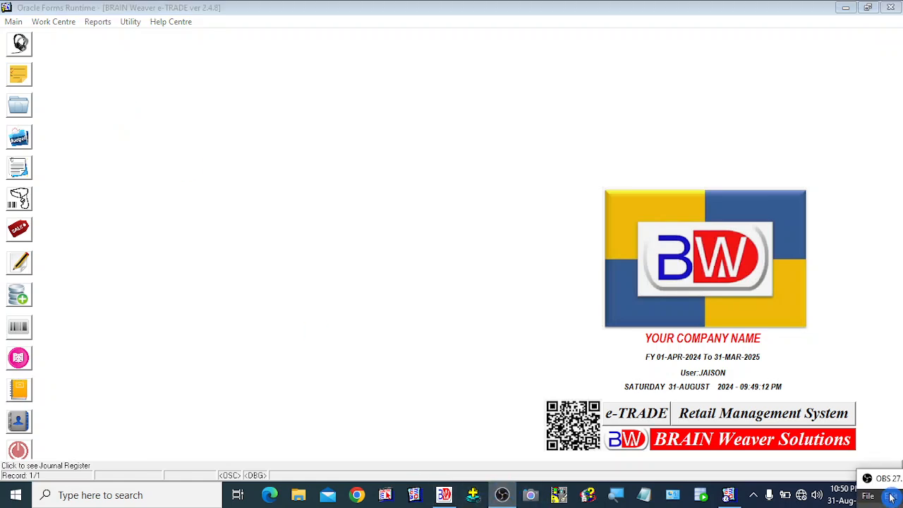